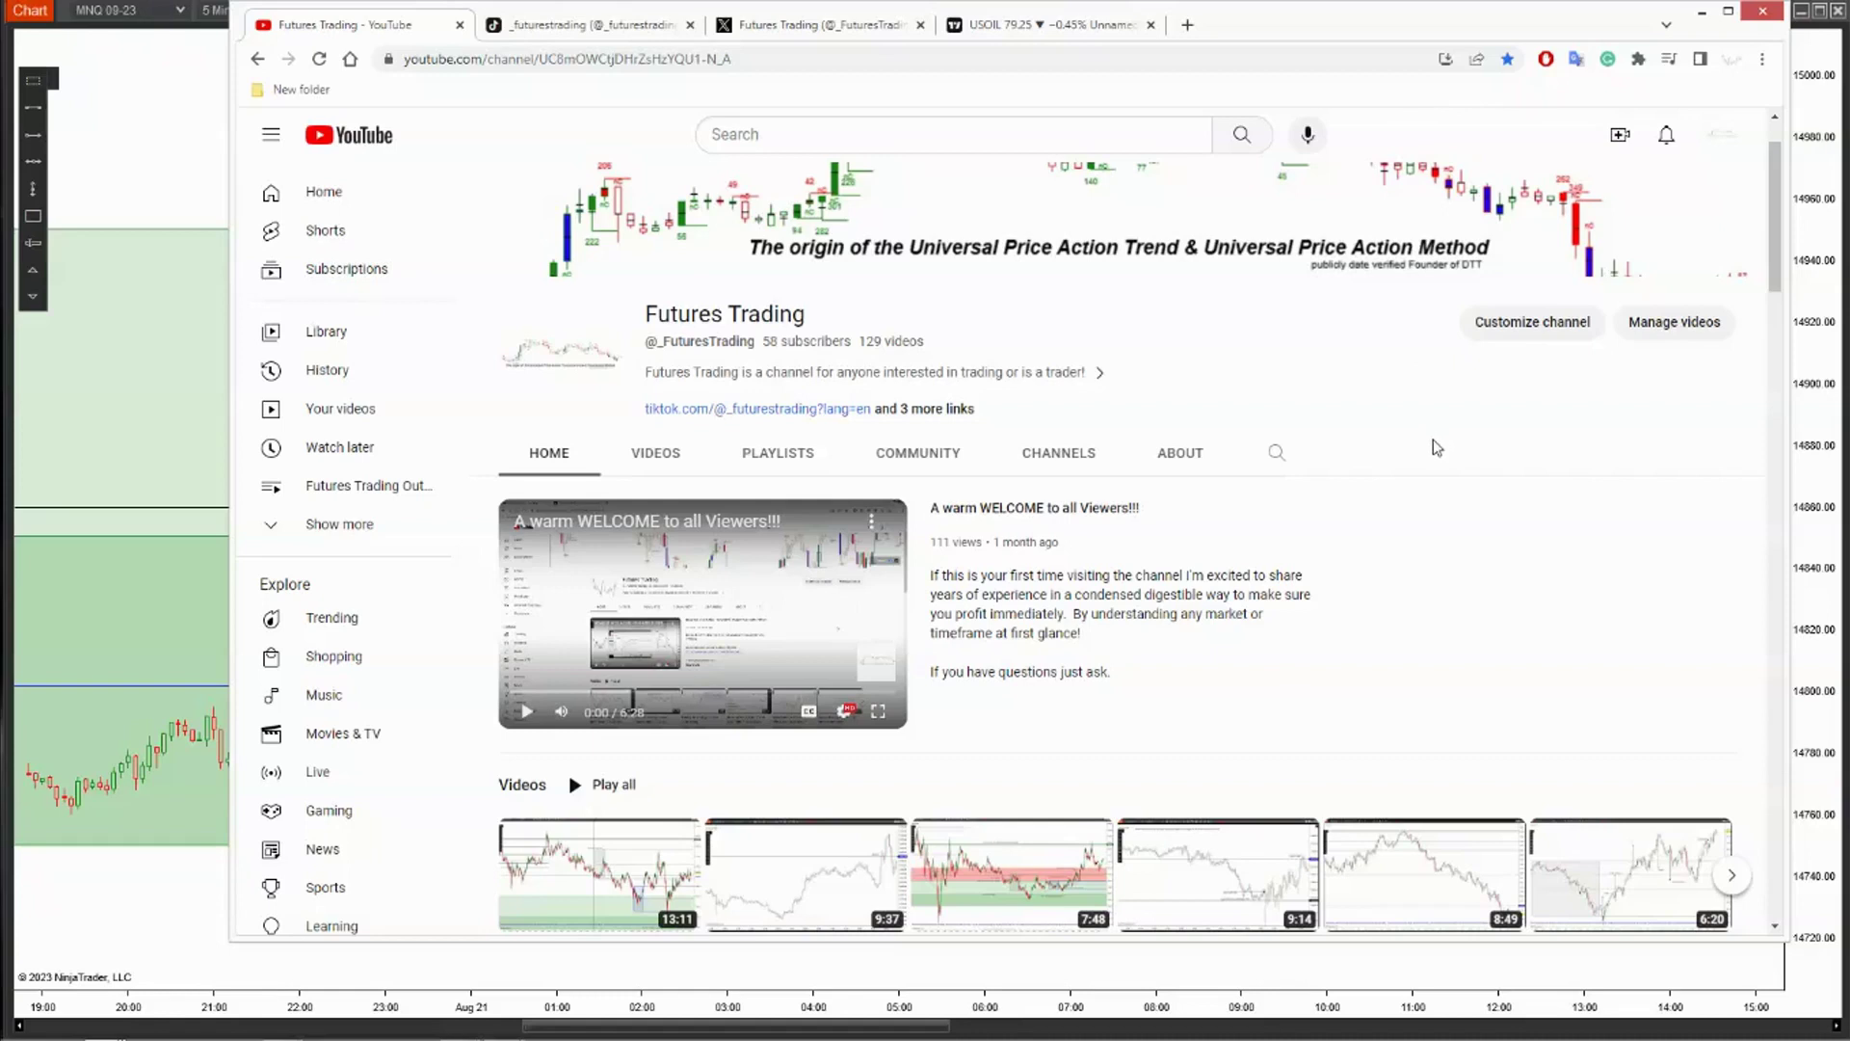
- Look over the Futures Trading YouTube channel page and its matching TikTok profile, returning to the YouTube channel
scroll(1456, 404, down, 1)
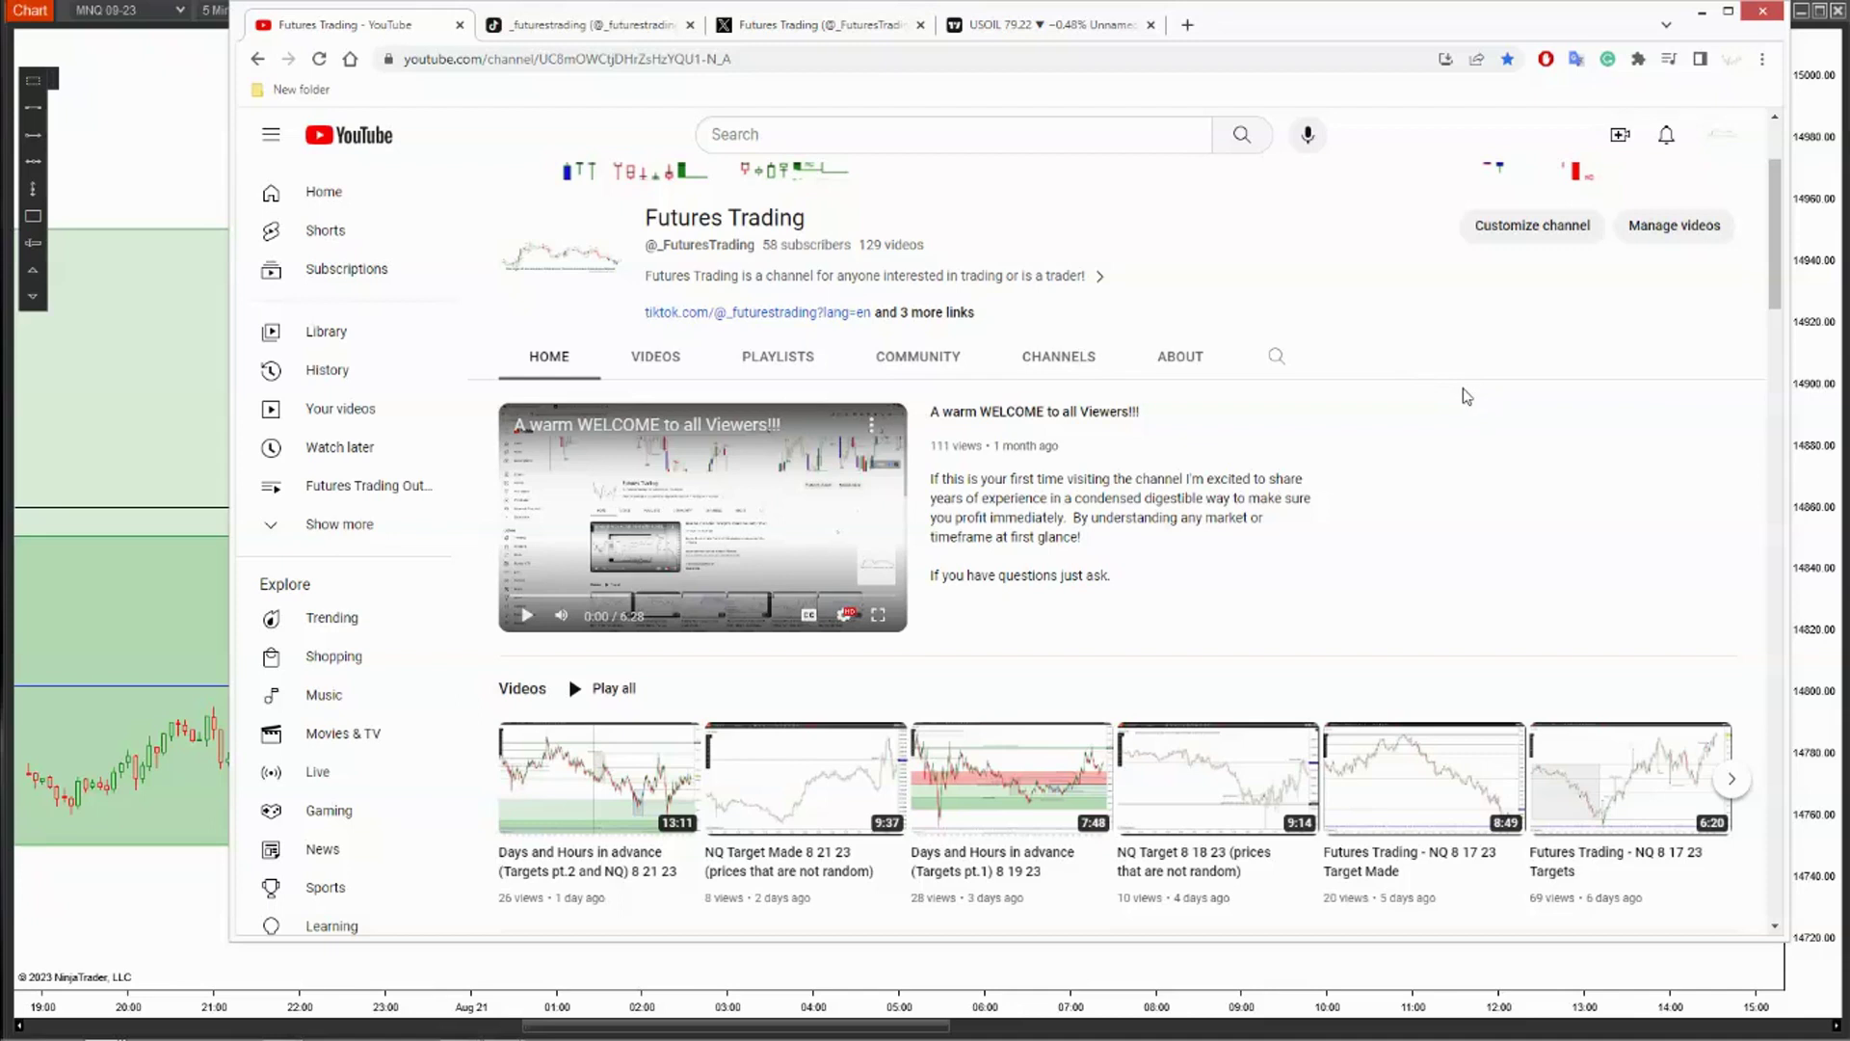
scroll(1489, 397, down, 1)
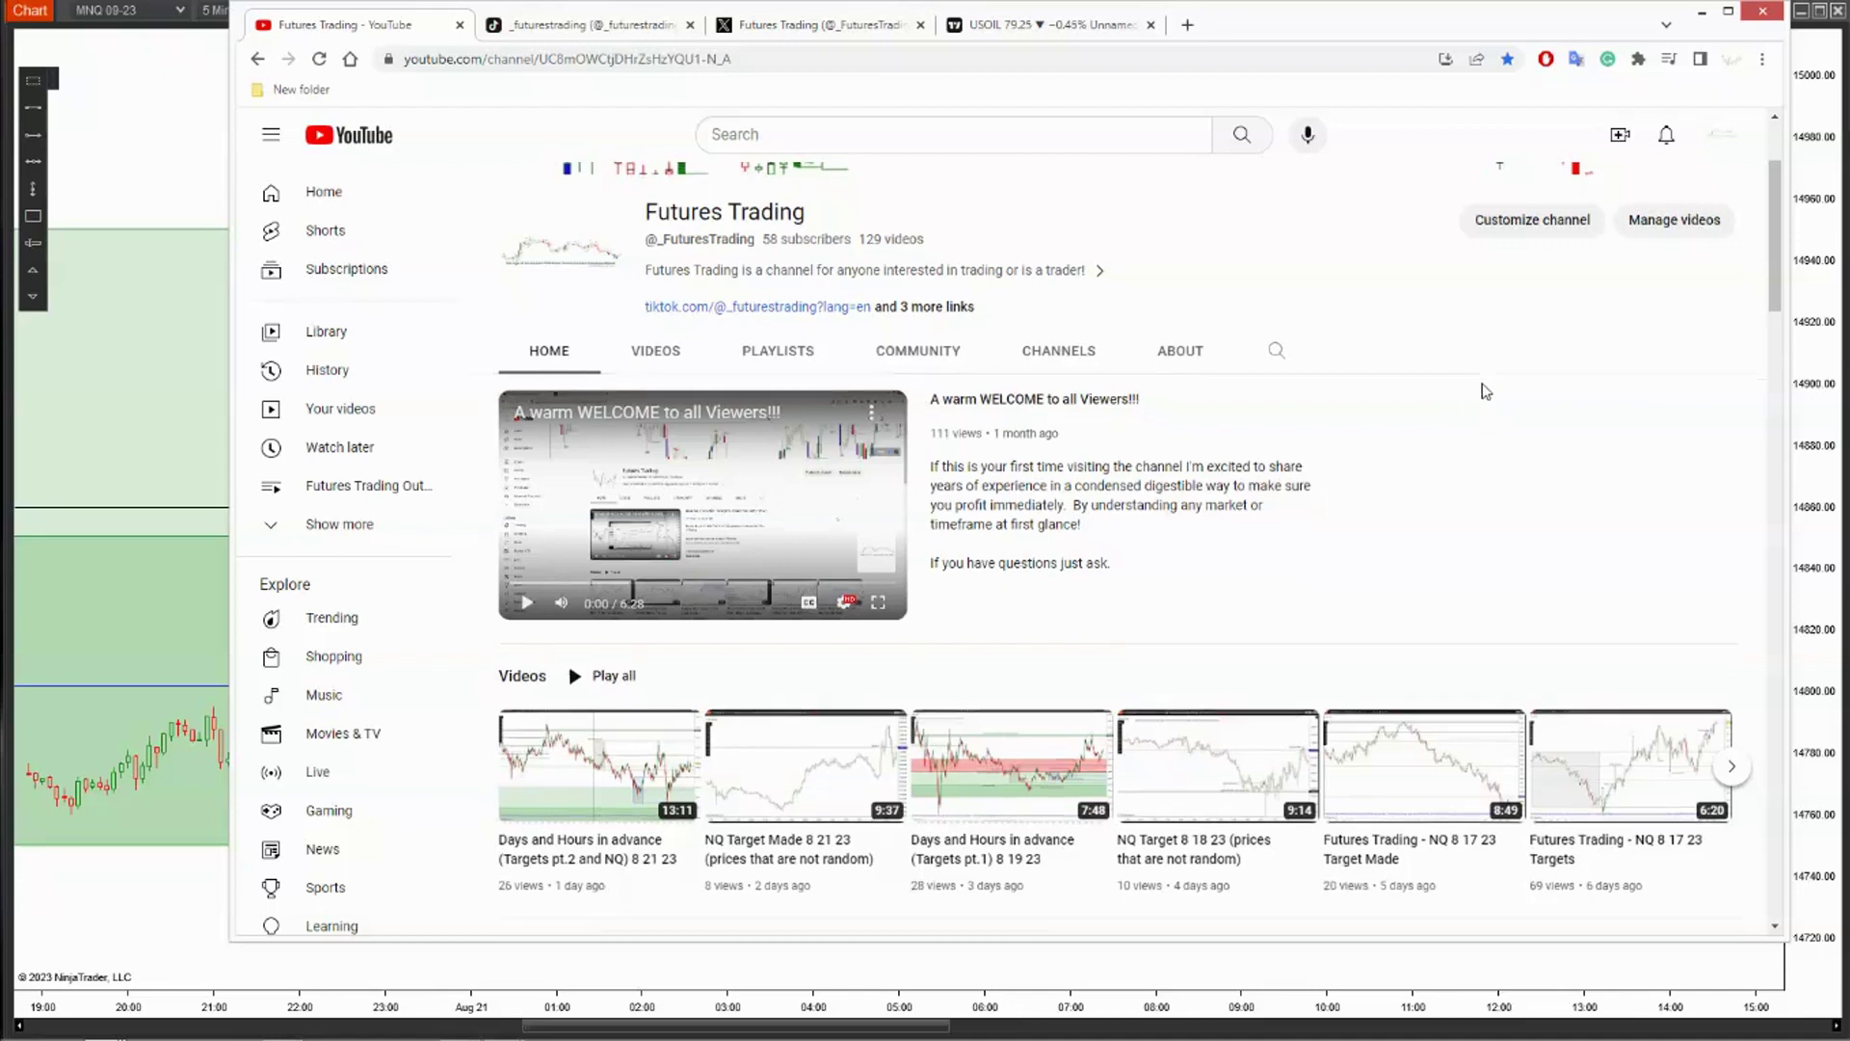
mouse_move(657, 655)
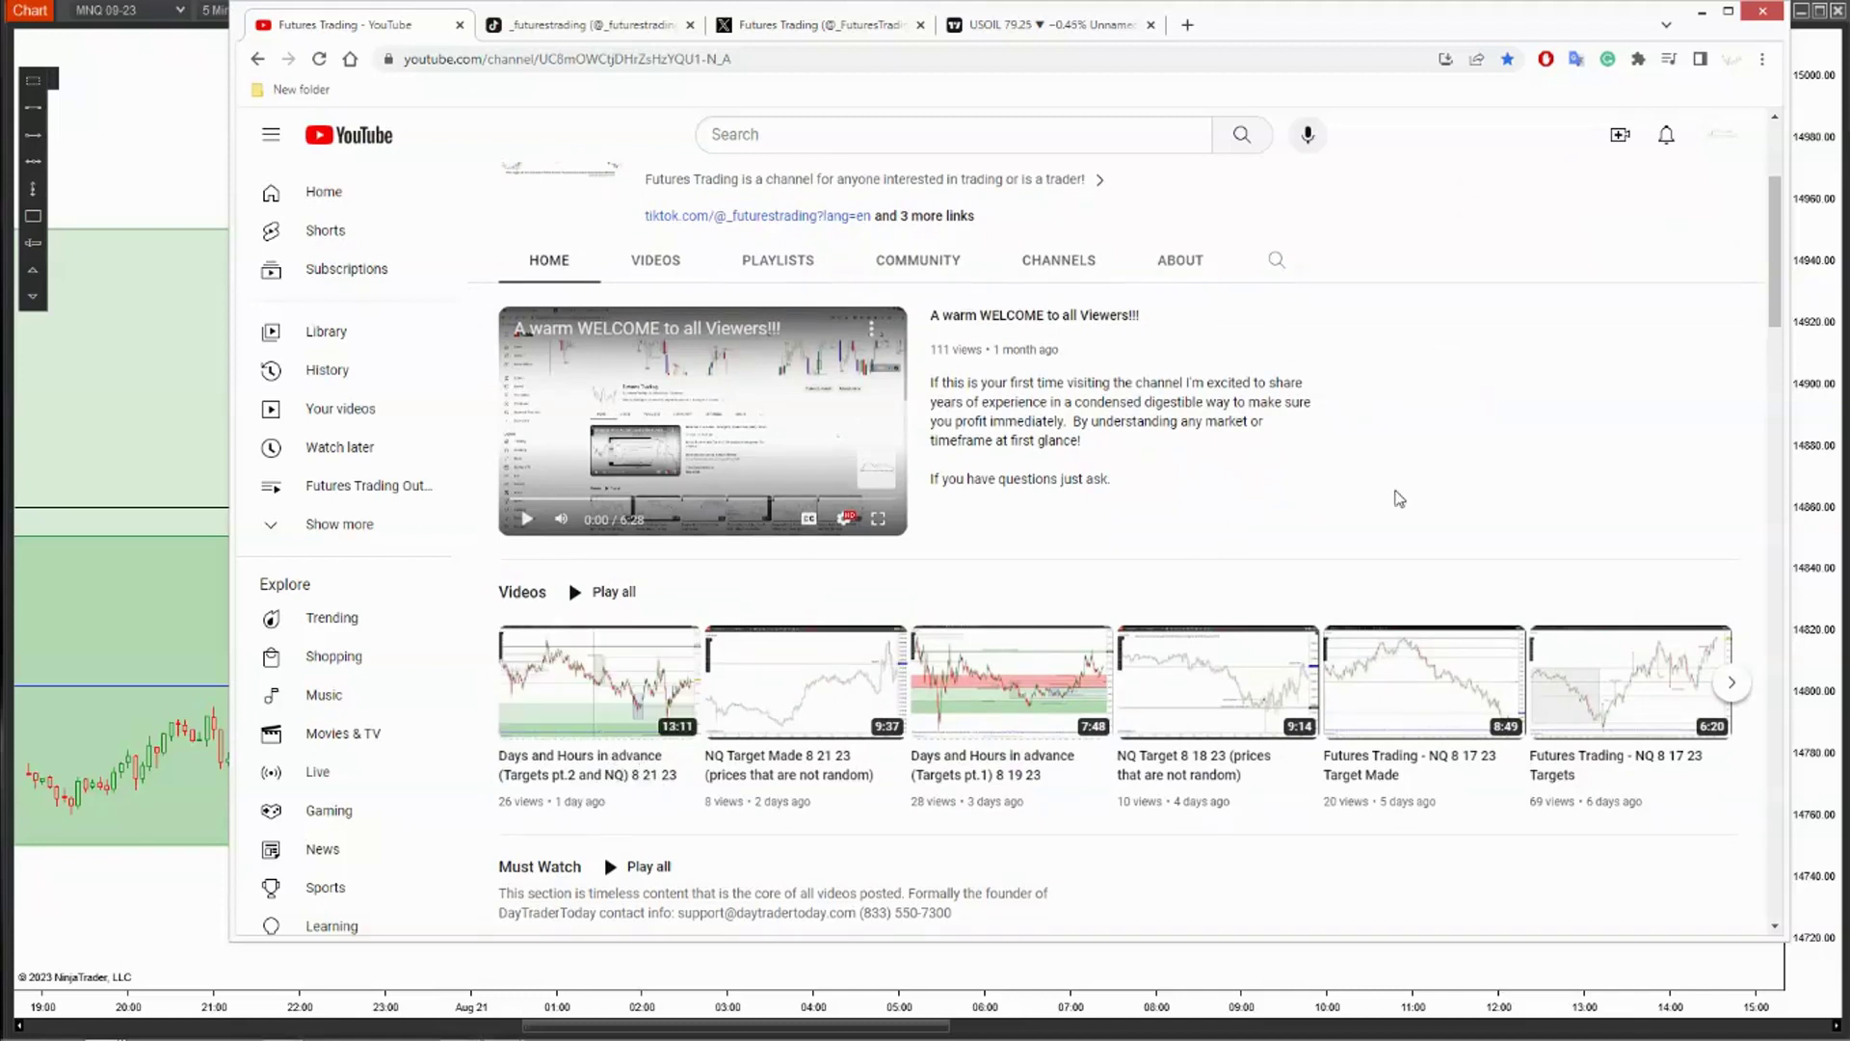
scroll(1431, 477, up, 3)
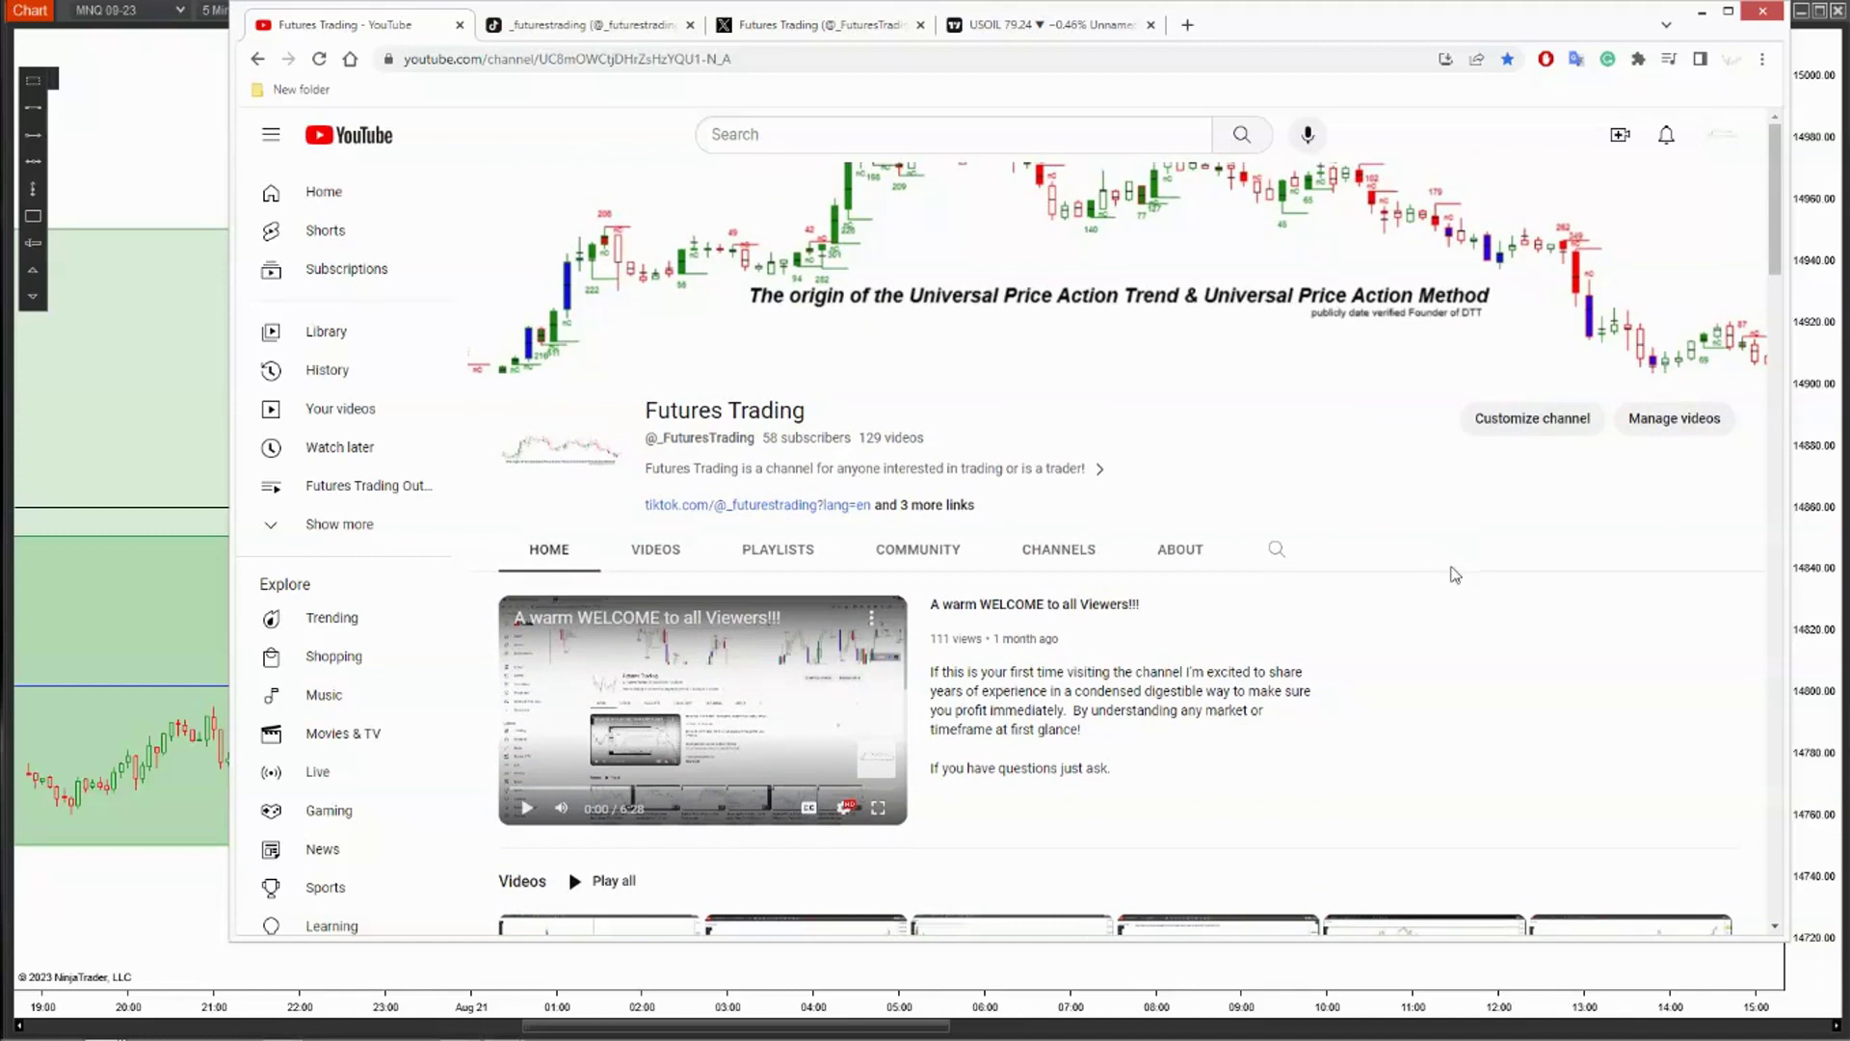
click(562, 29)
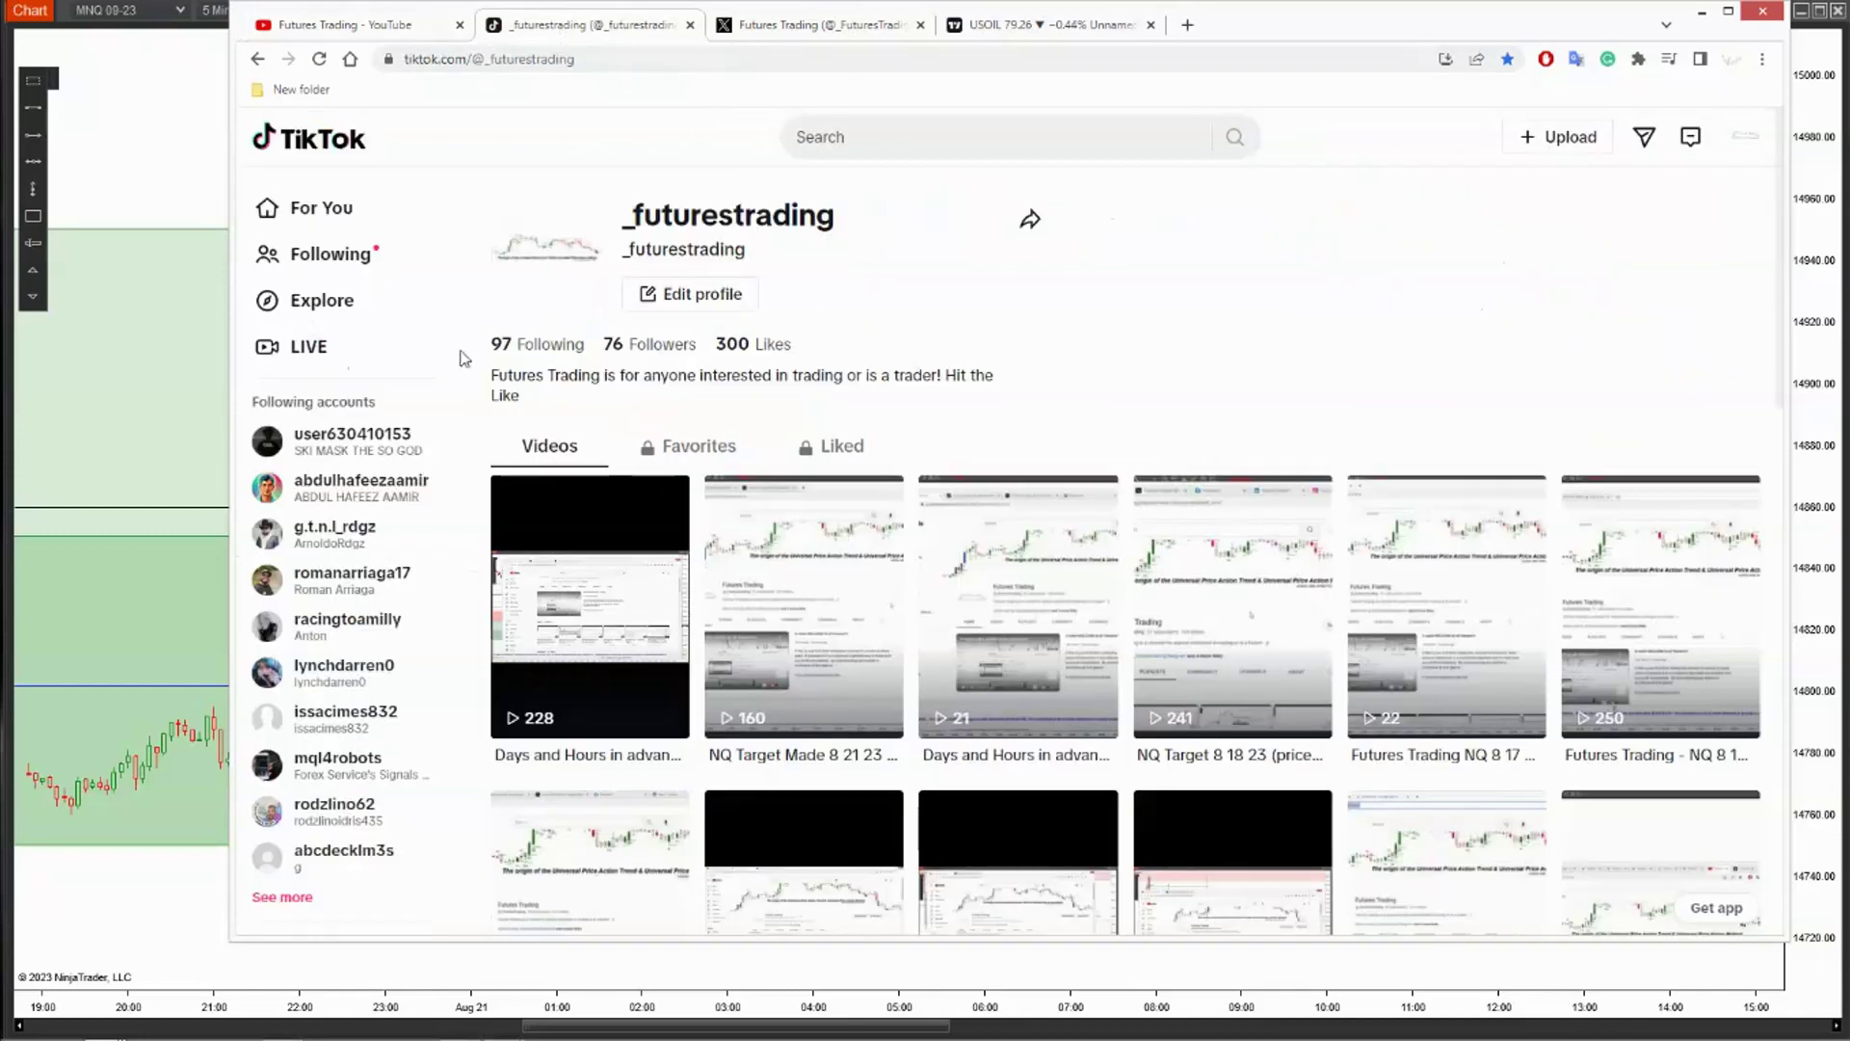
click(374, 24)
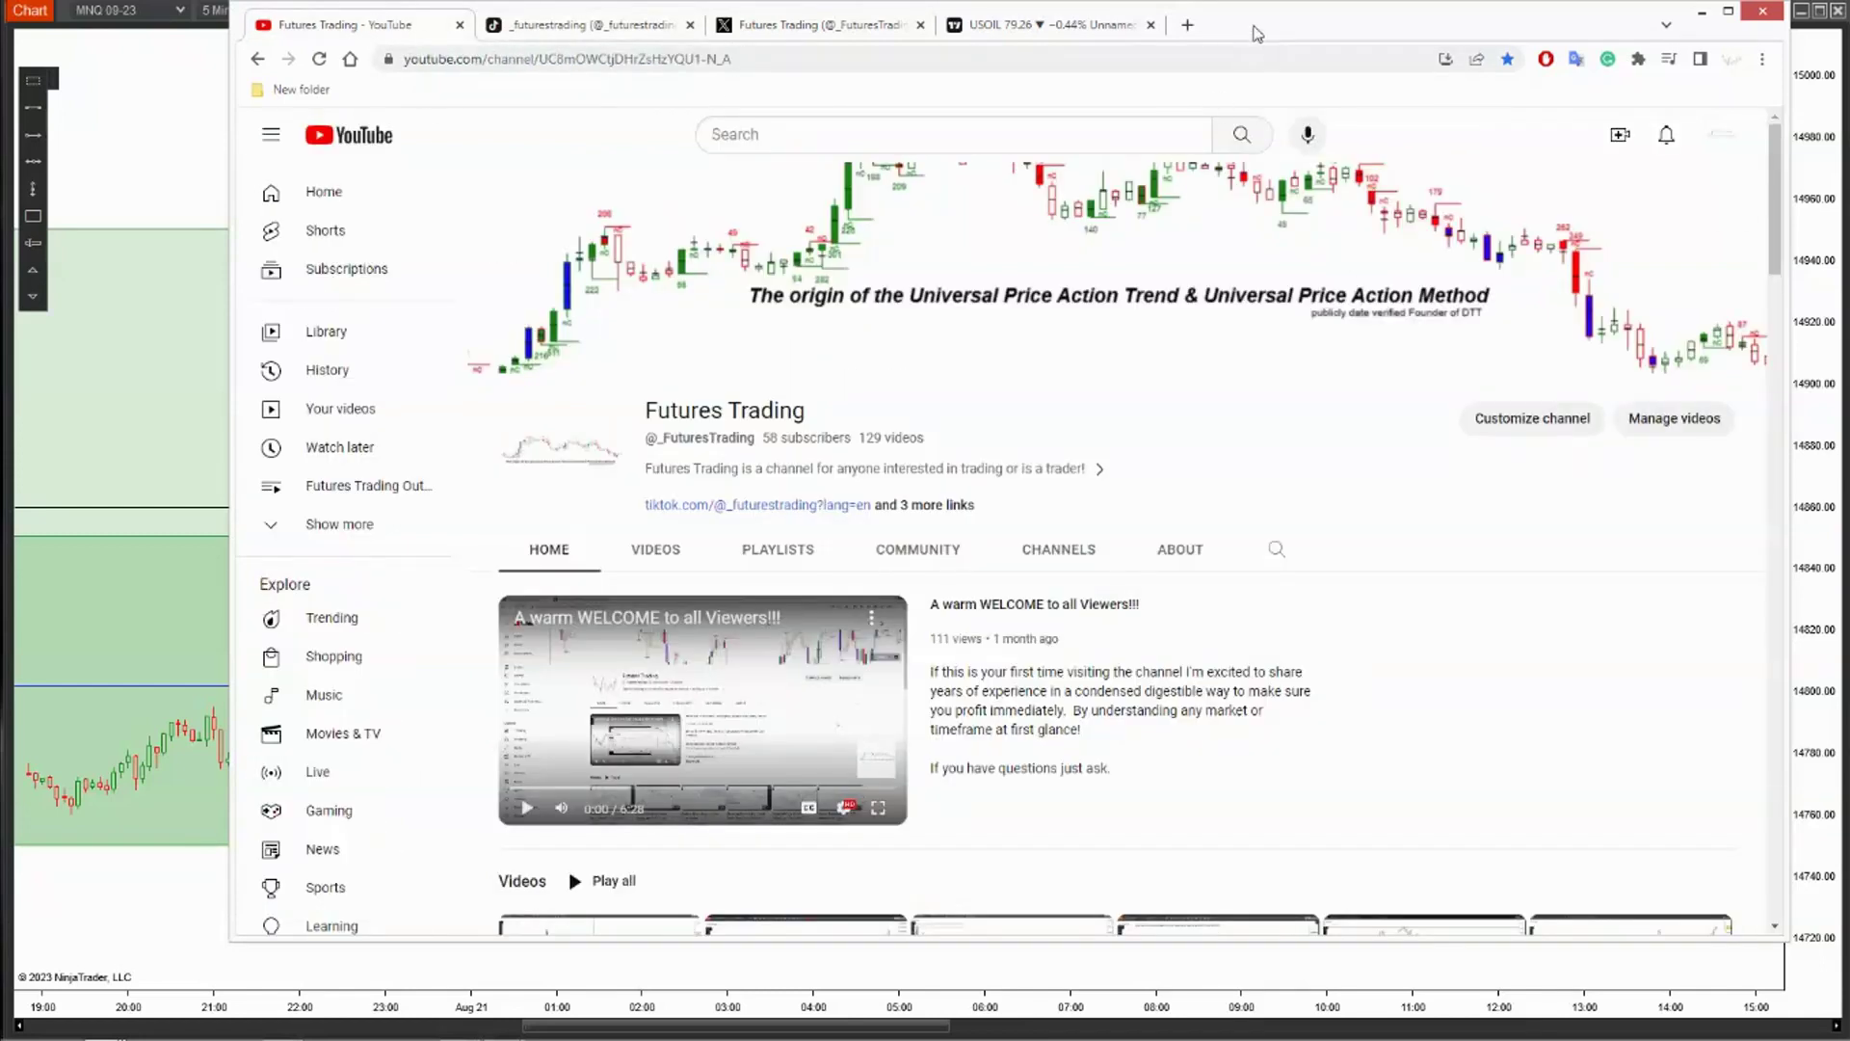
- Switch to the NinjaTrader MNQ 09-23 chart and examine price movement from August 21 into August 22 against the upper target levels
click(1702, 11)
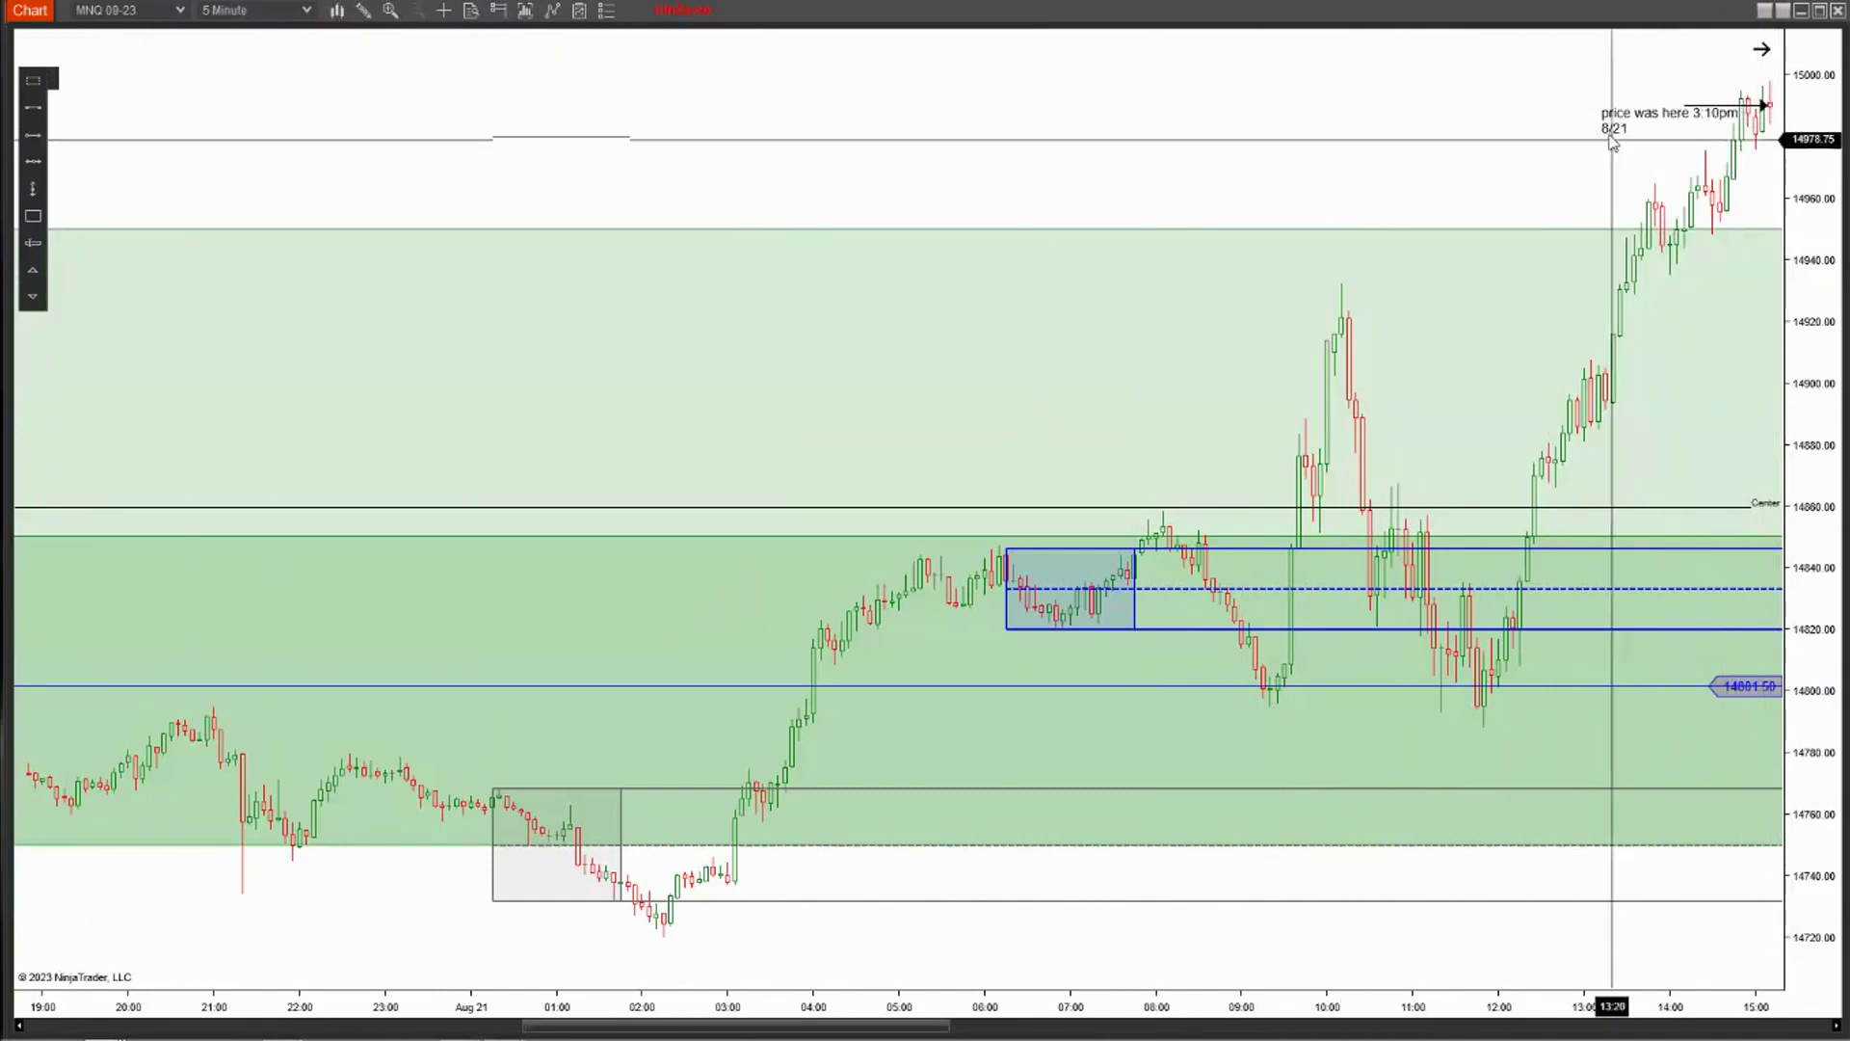
scroll(1349, 144, down, 3)
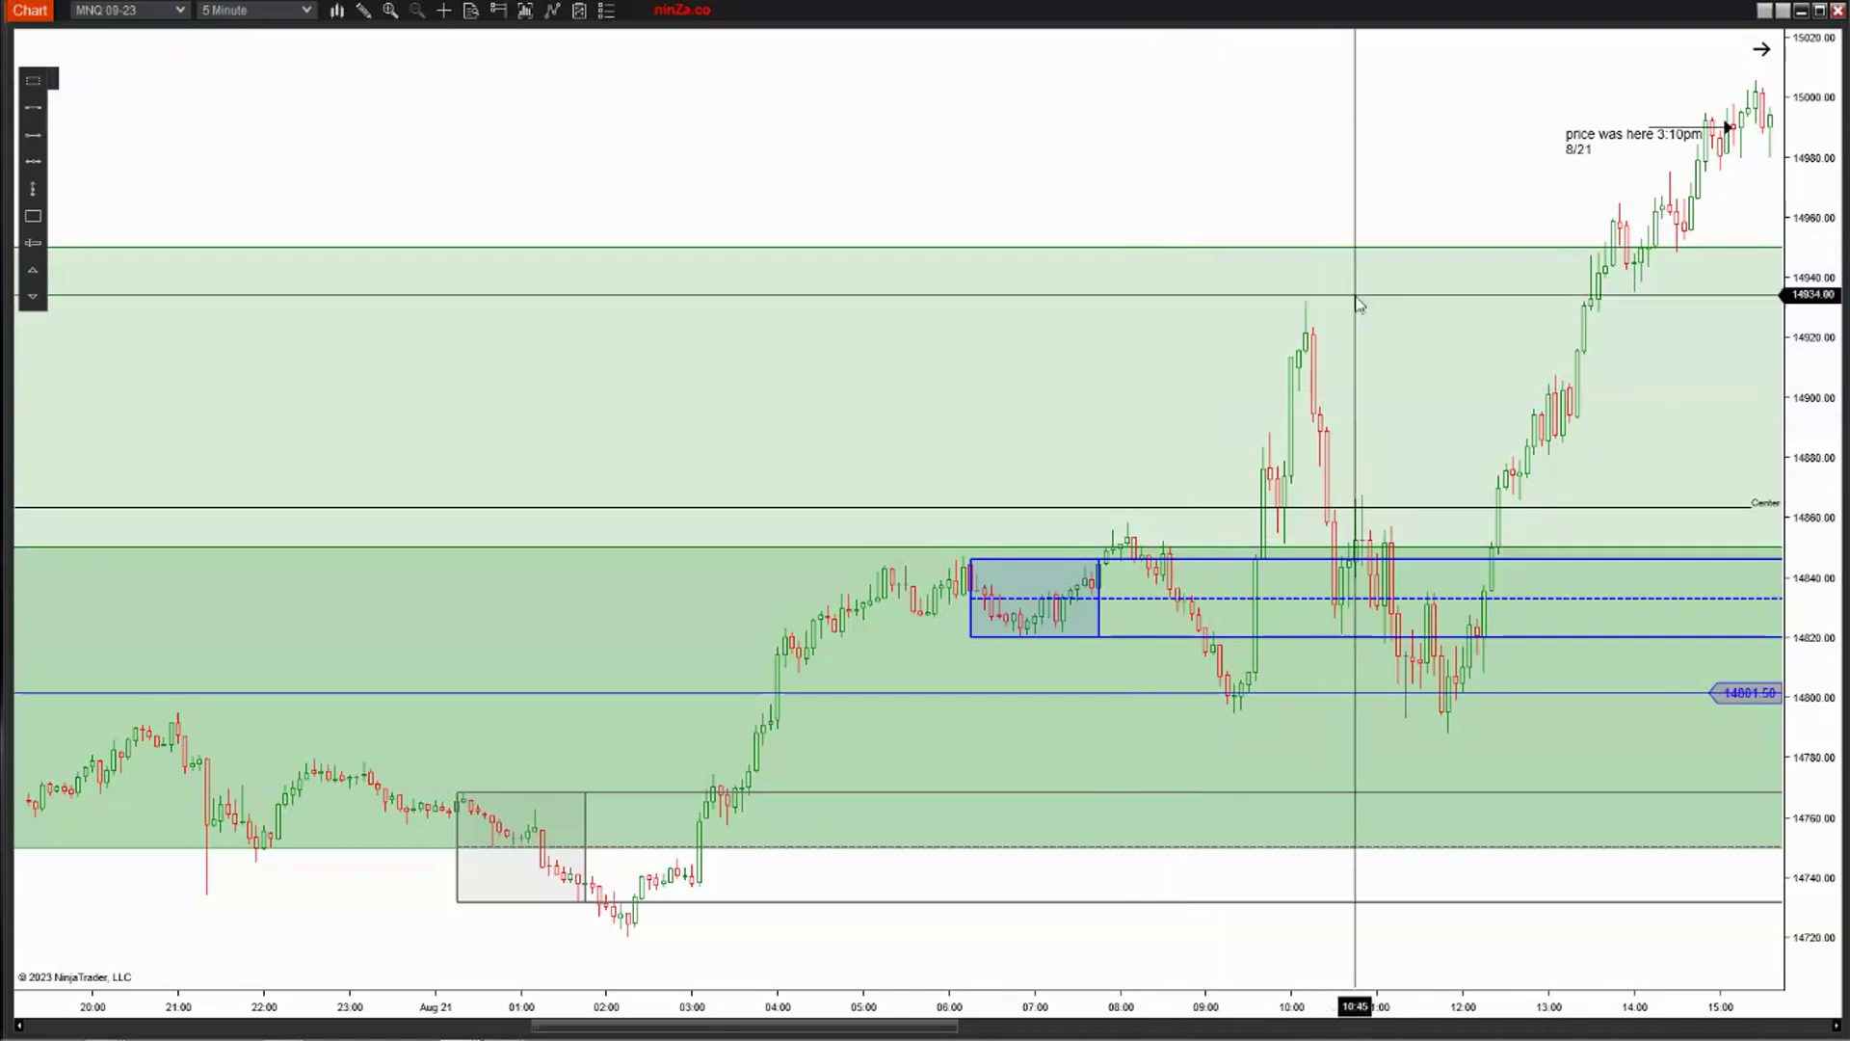
drag(1827, 164, 1819, 362)
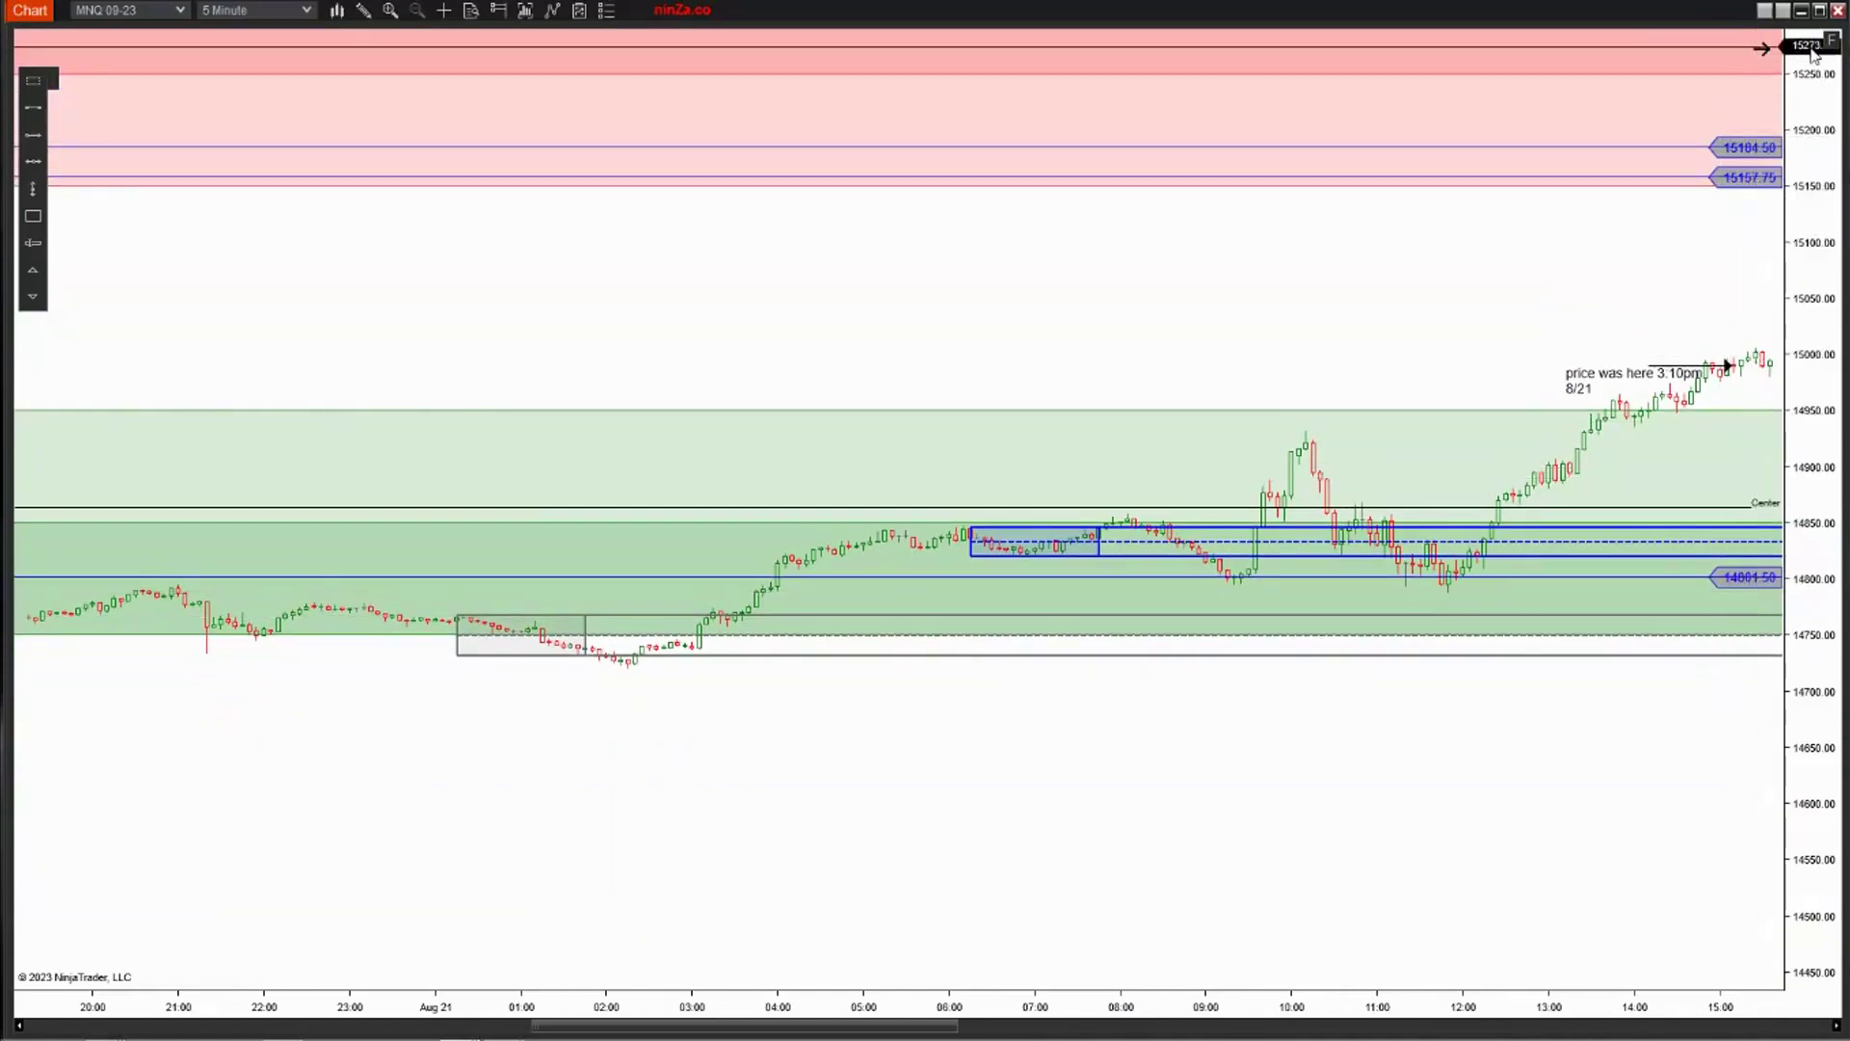
double_click(1792, 183)
drag(1484, 188, 883, 223)
scroll(1305, 145, down, 10)
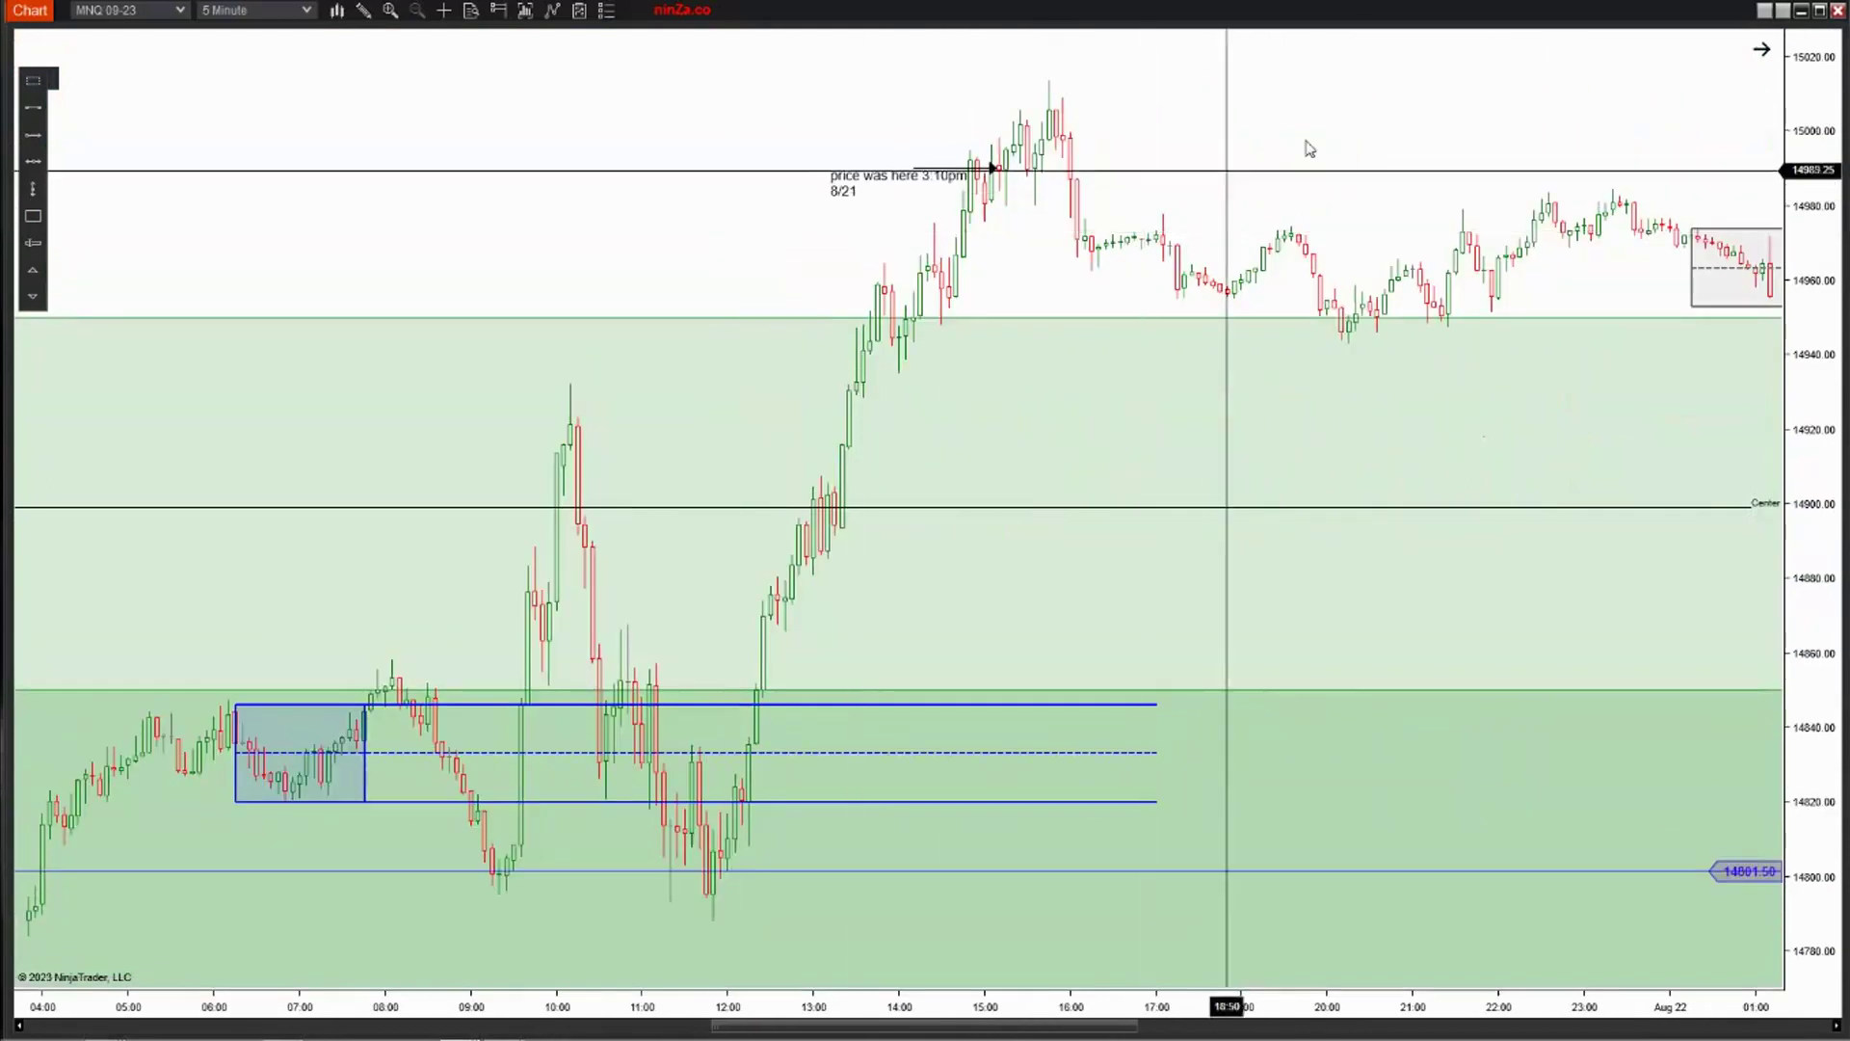
drag(1171, 202, 633, 281)
drag(1792, 217, 1794, 268)
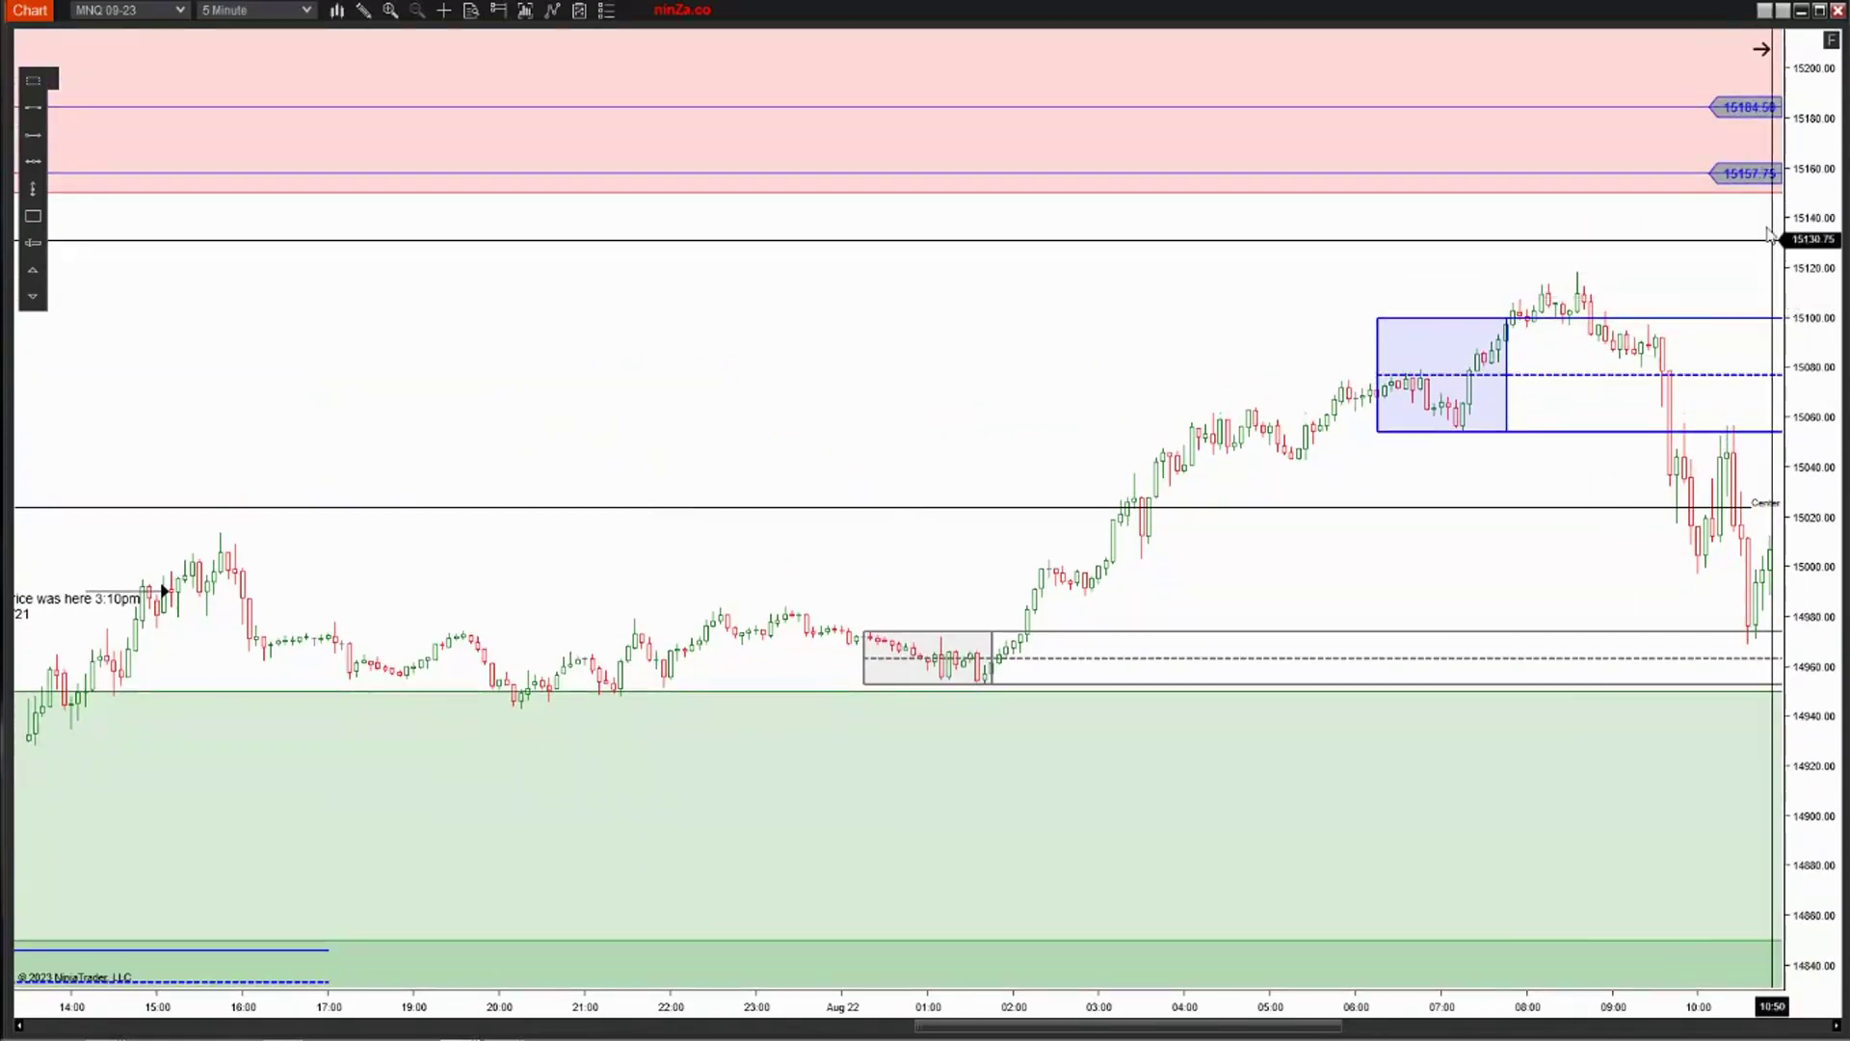
- Restore automatic price scaling on the MNQ chart and follow price to August 23 at the 15157.75 and 15184.50 targets
click(1831, 40)
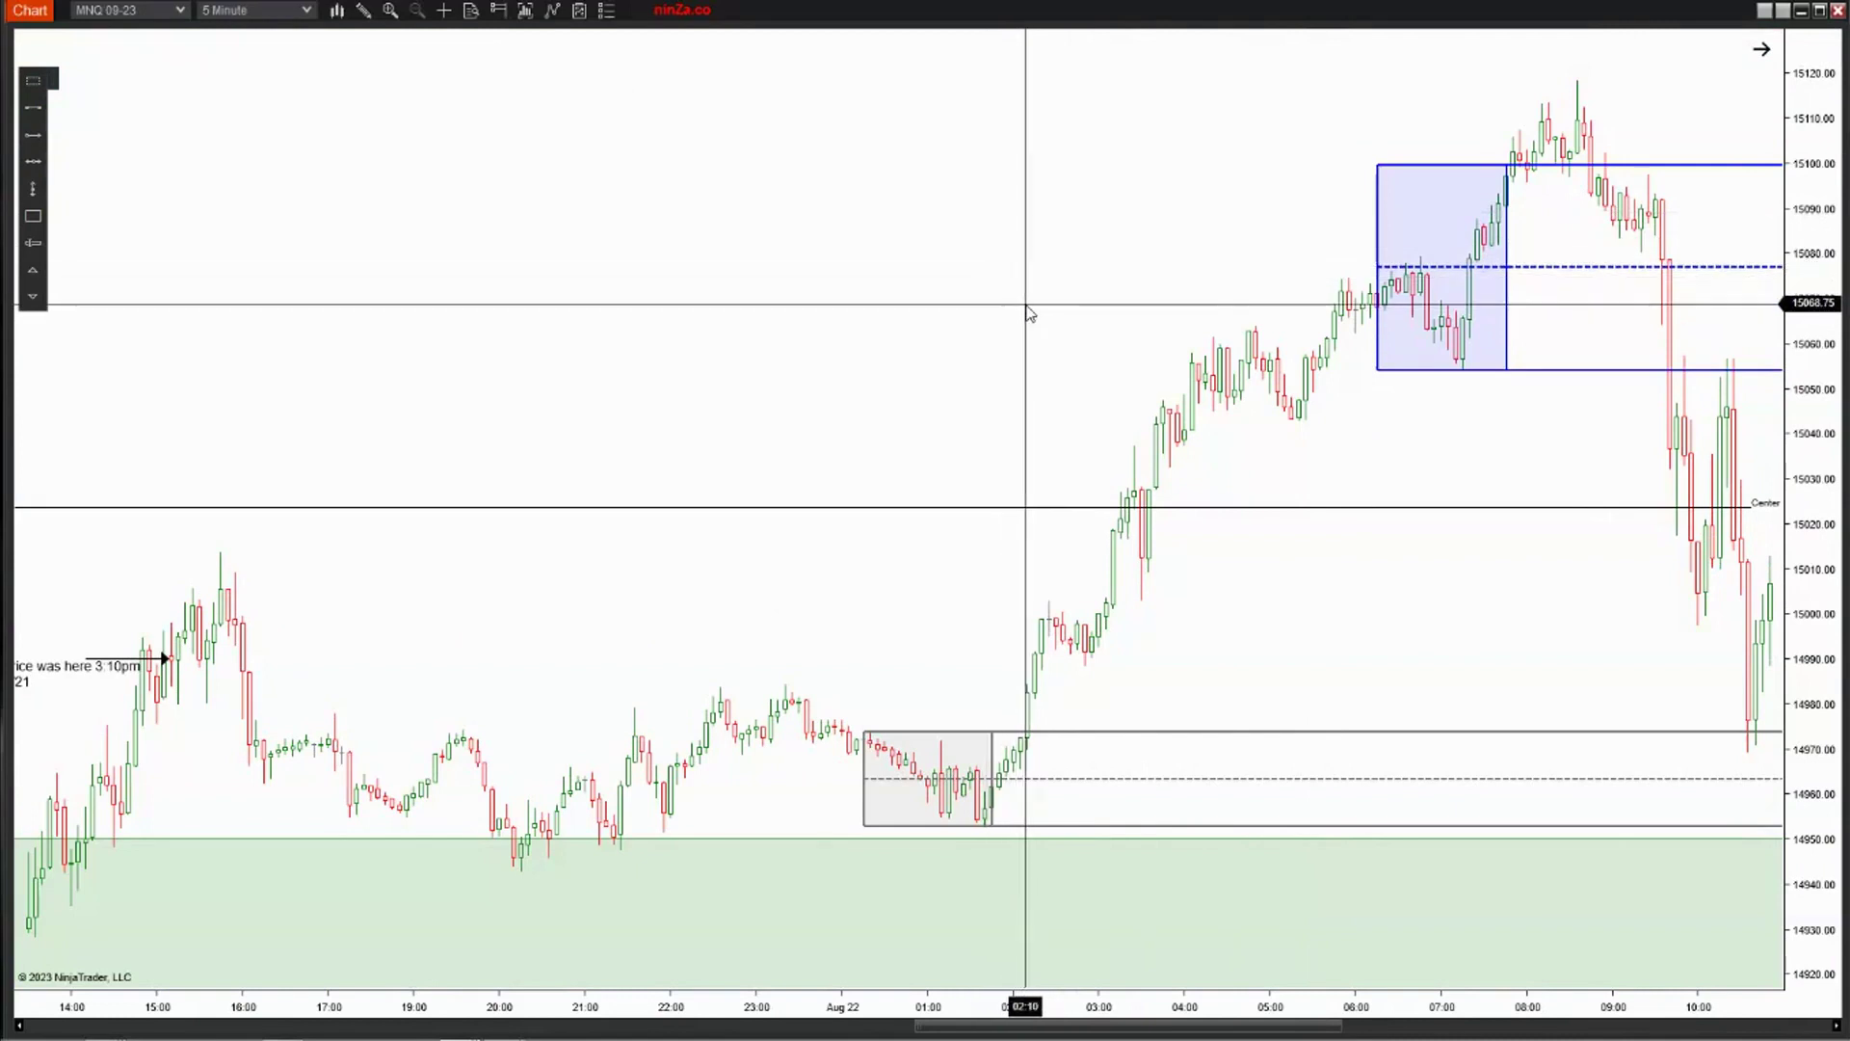
drag(1034, 309, 491, 318)
drag(1549, 439, 759, 396)
drag(1482, 351, 777, 364)
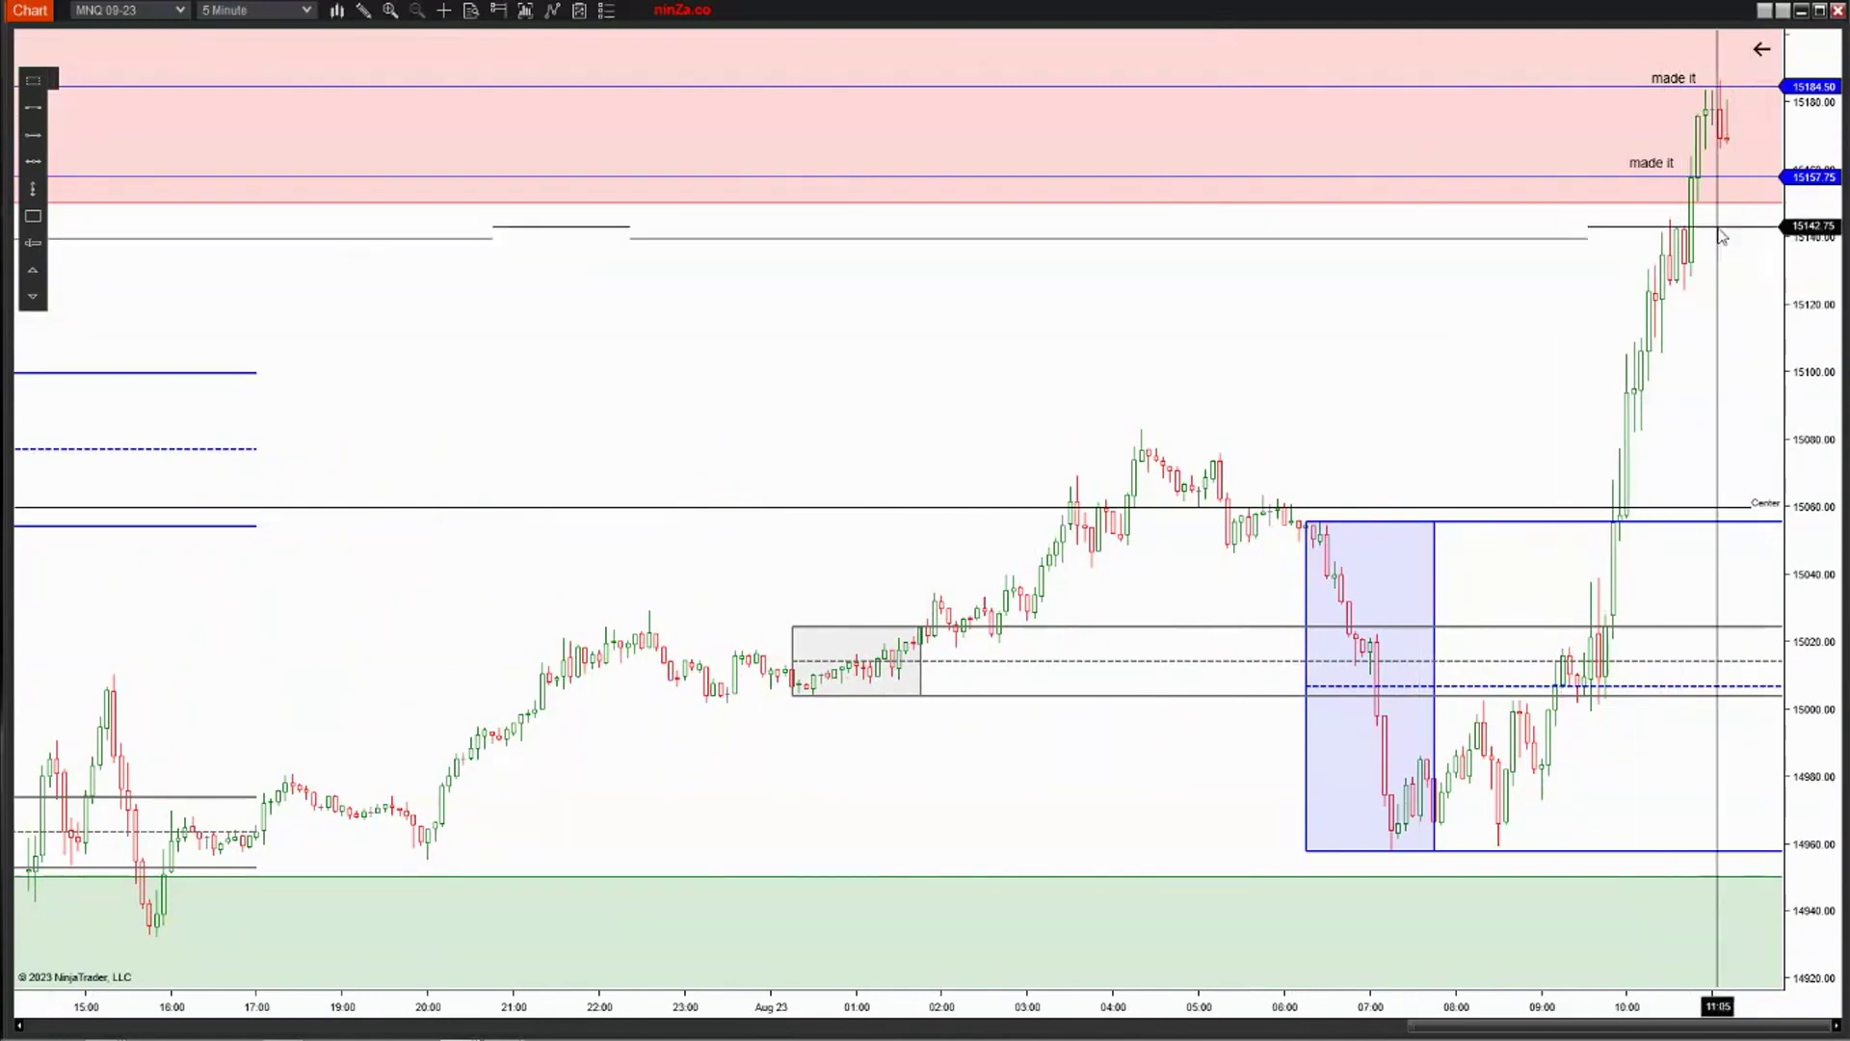
drag(1809, 241, 1814, 430)
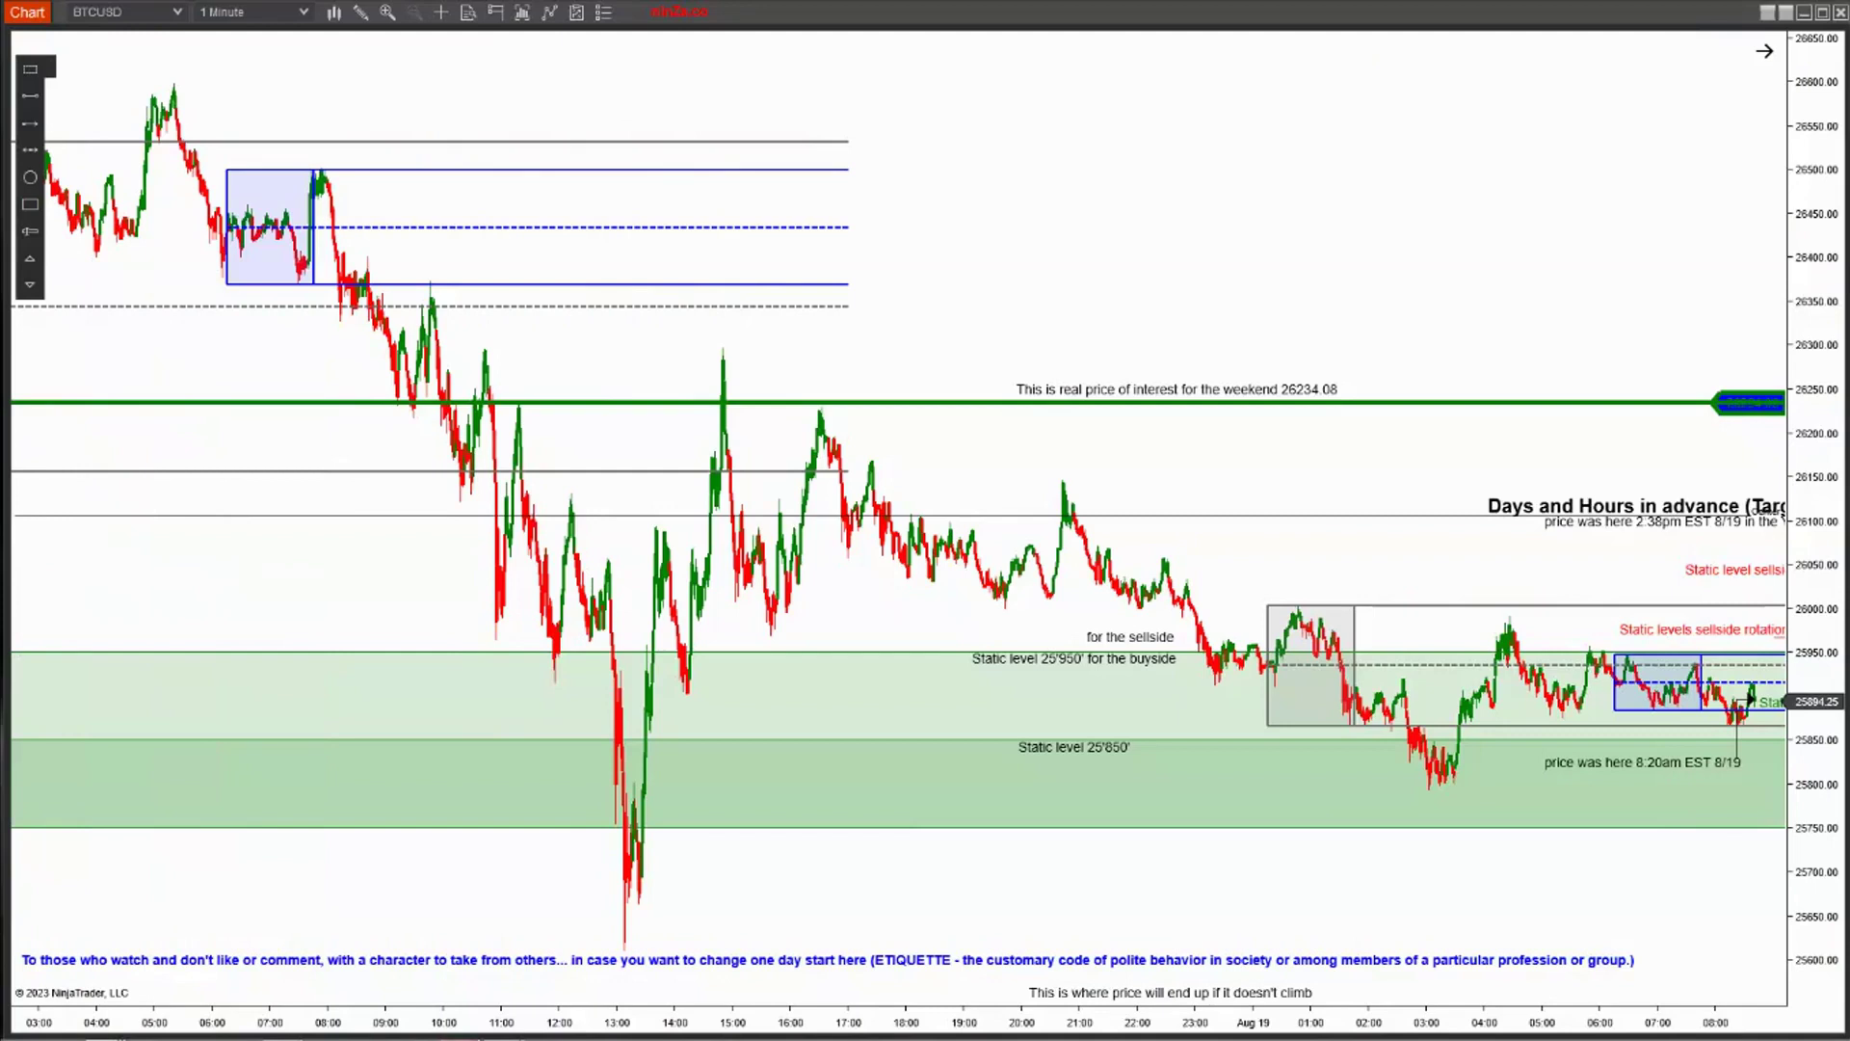
- Switch to the browser's August 19 Twitter post on BTC and briefly show the current date and time on an enlarged clock
key(alt+Tab)
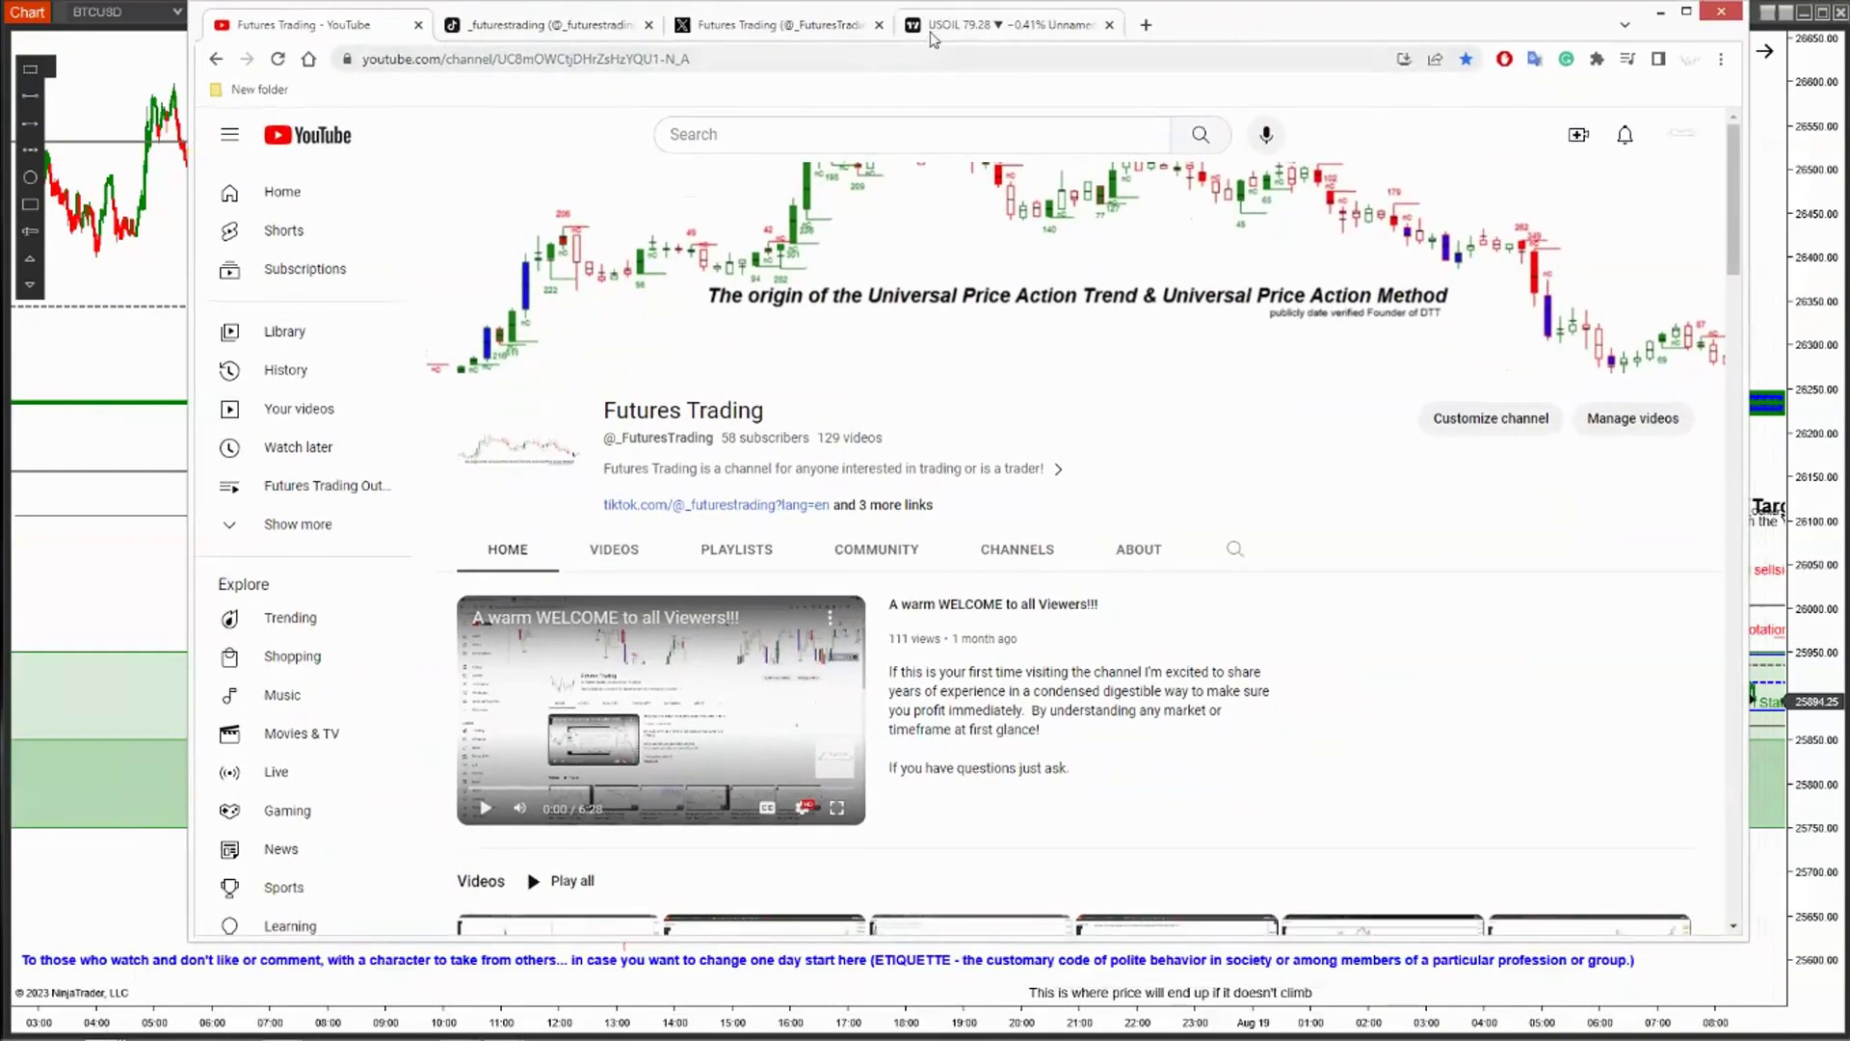
click(774, 27)
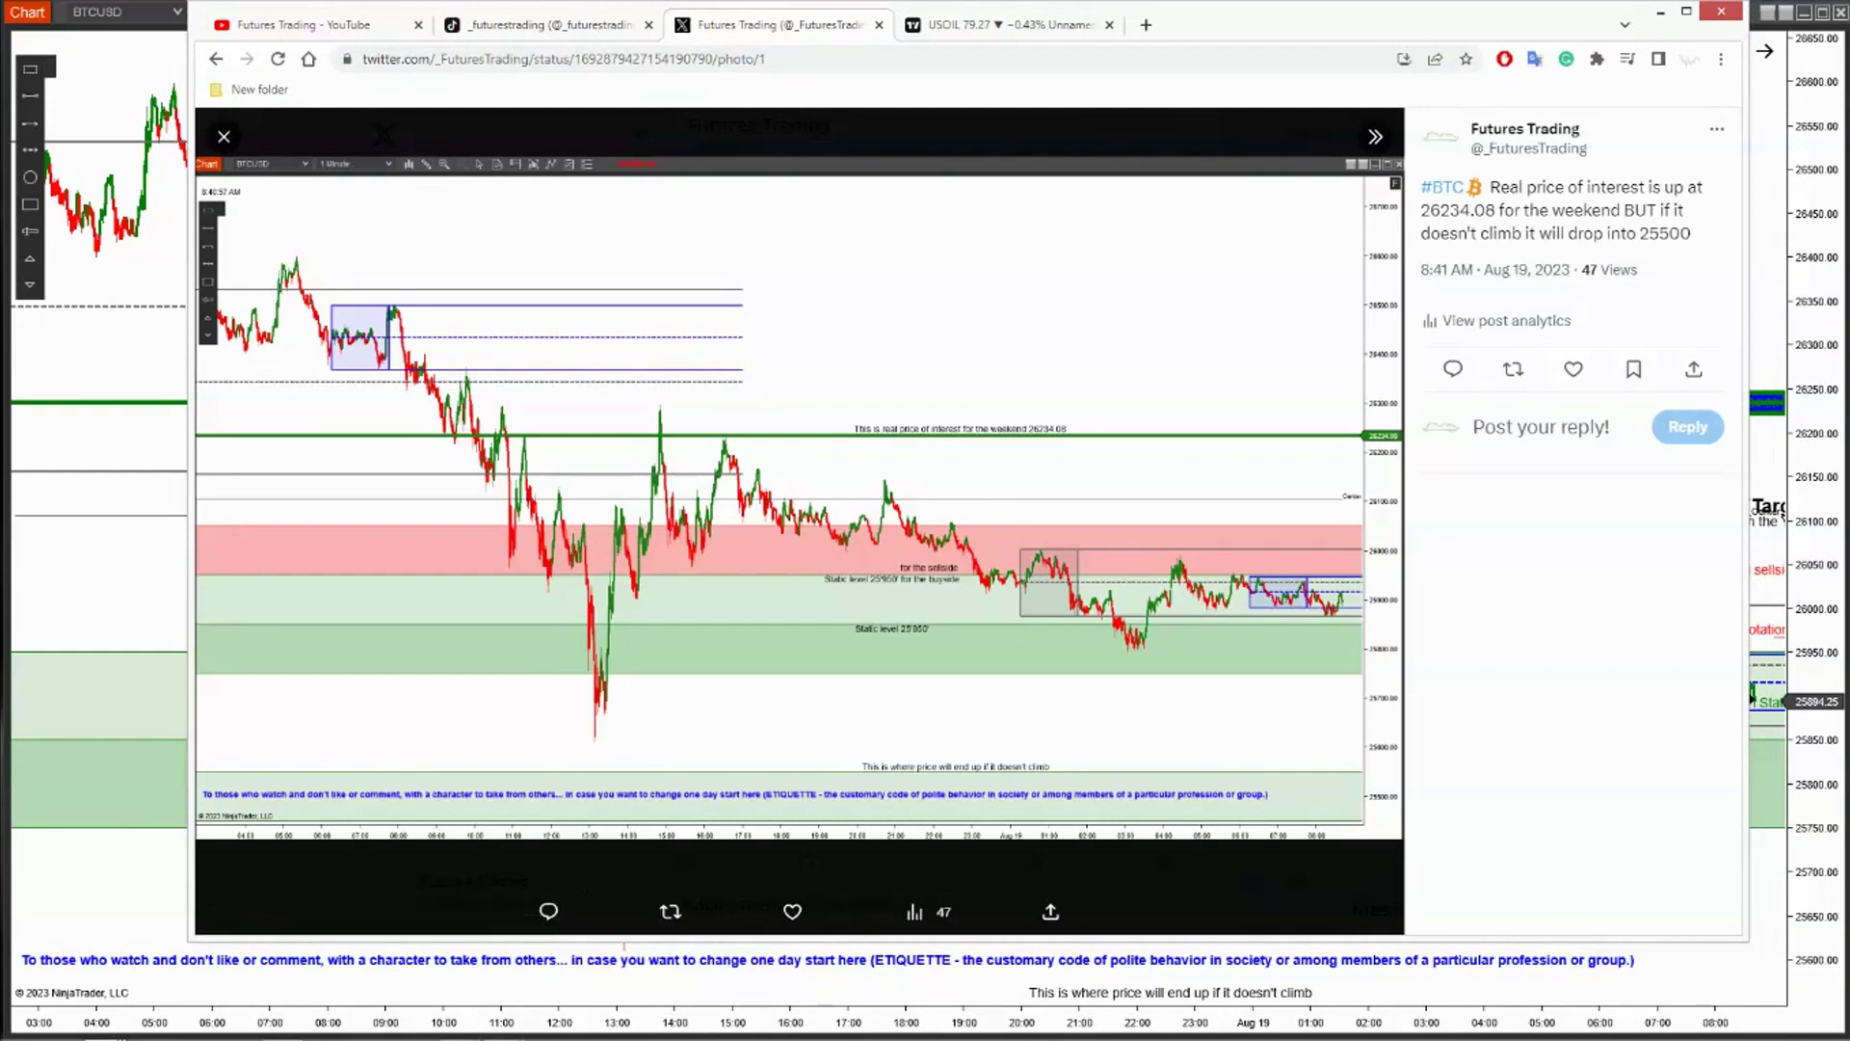
drag(170, 701, 967, 388)
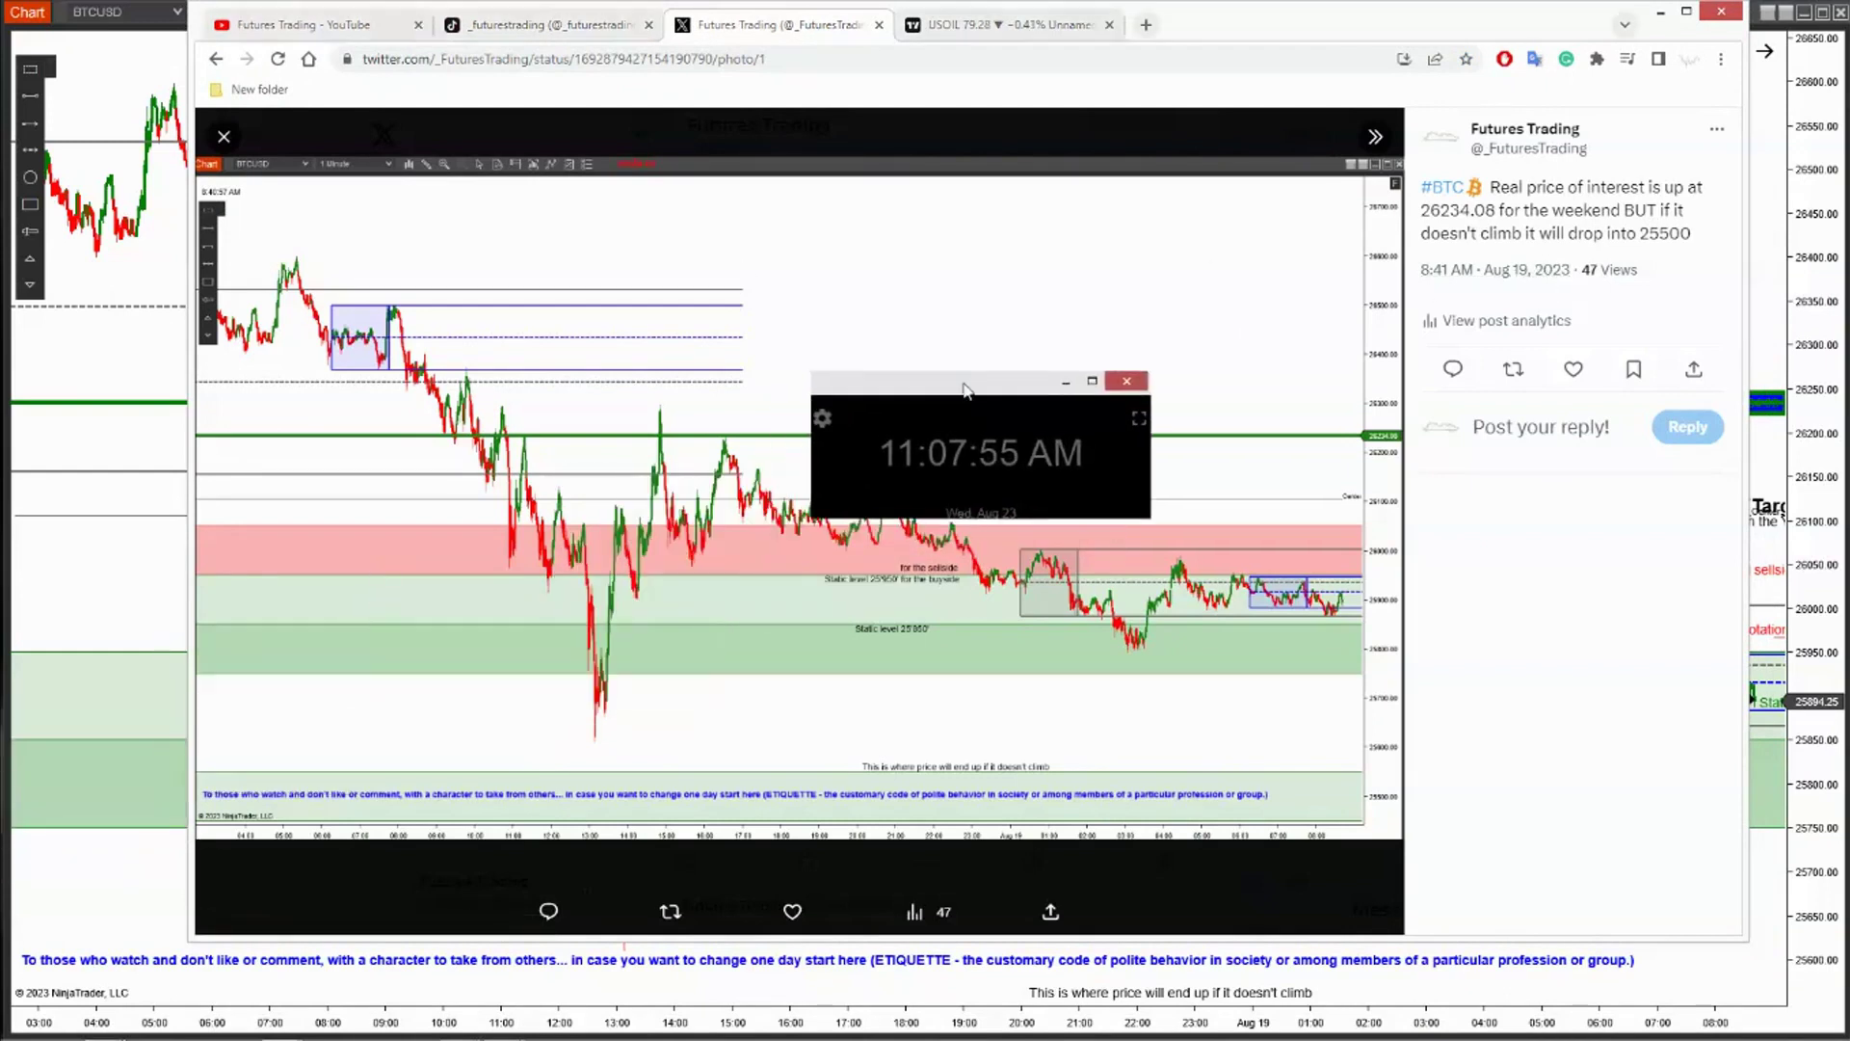
click(1092, 380)
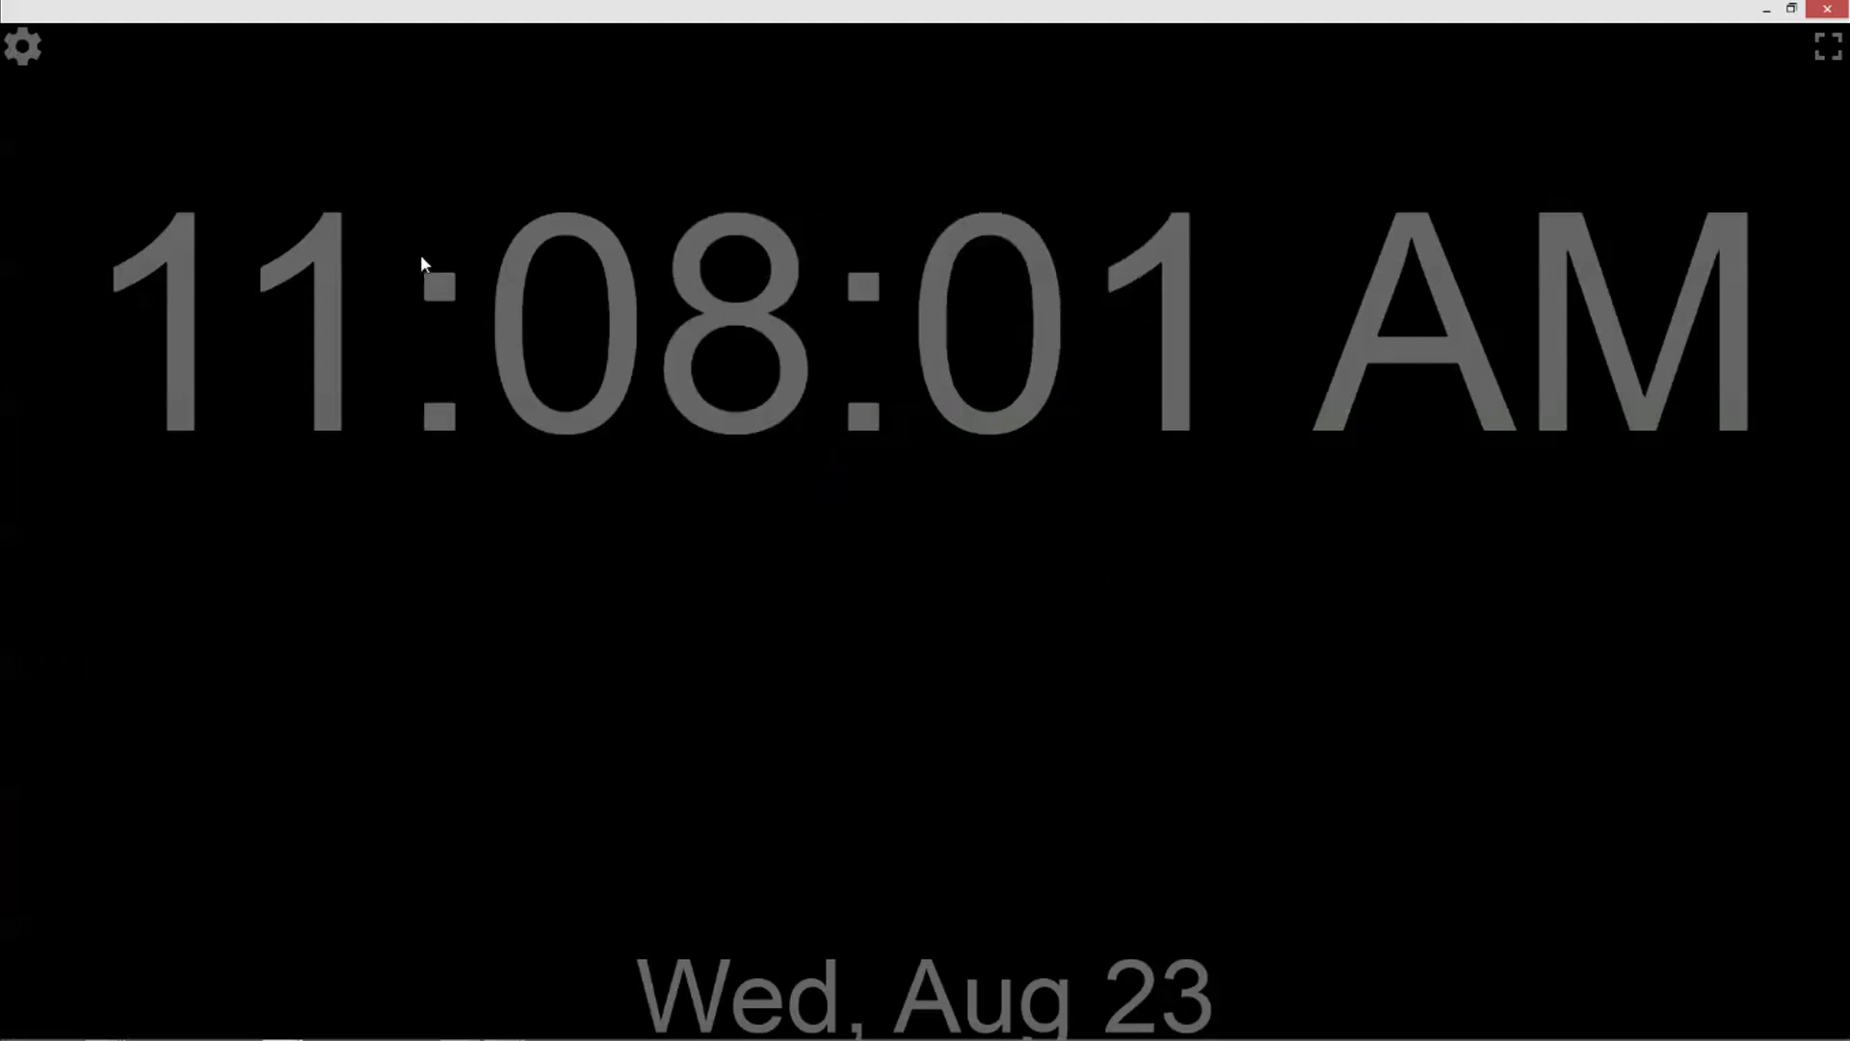
key(super+Down)
key(super+Down)
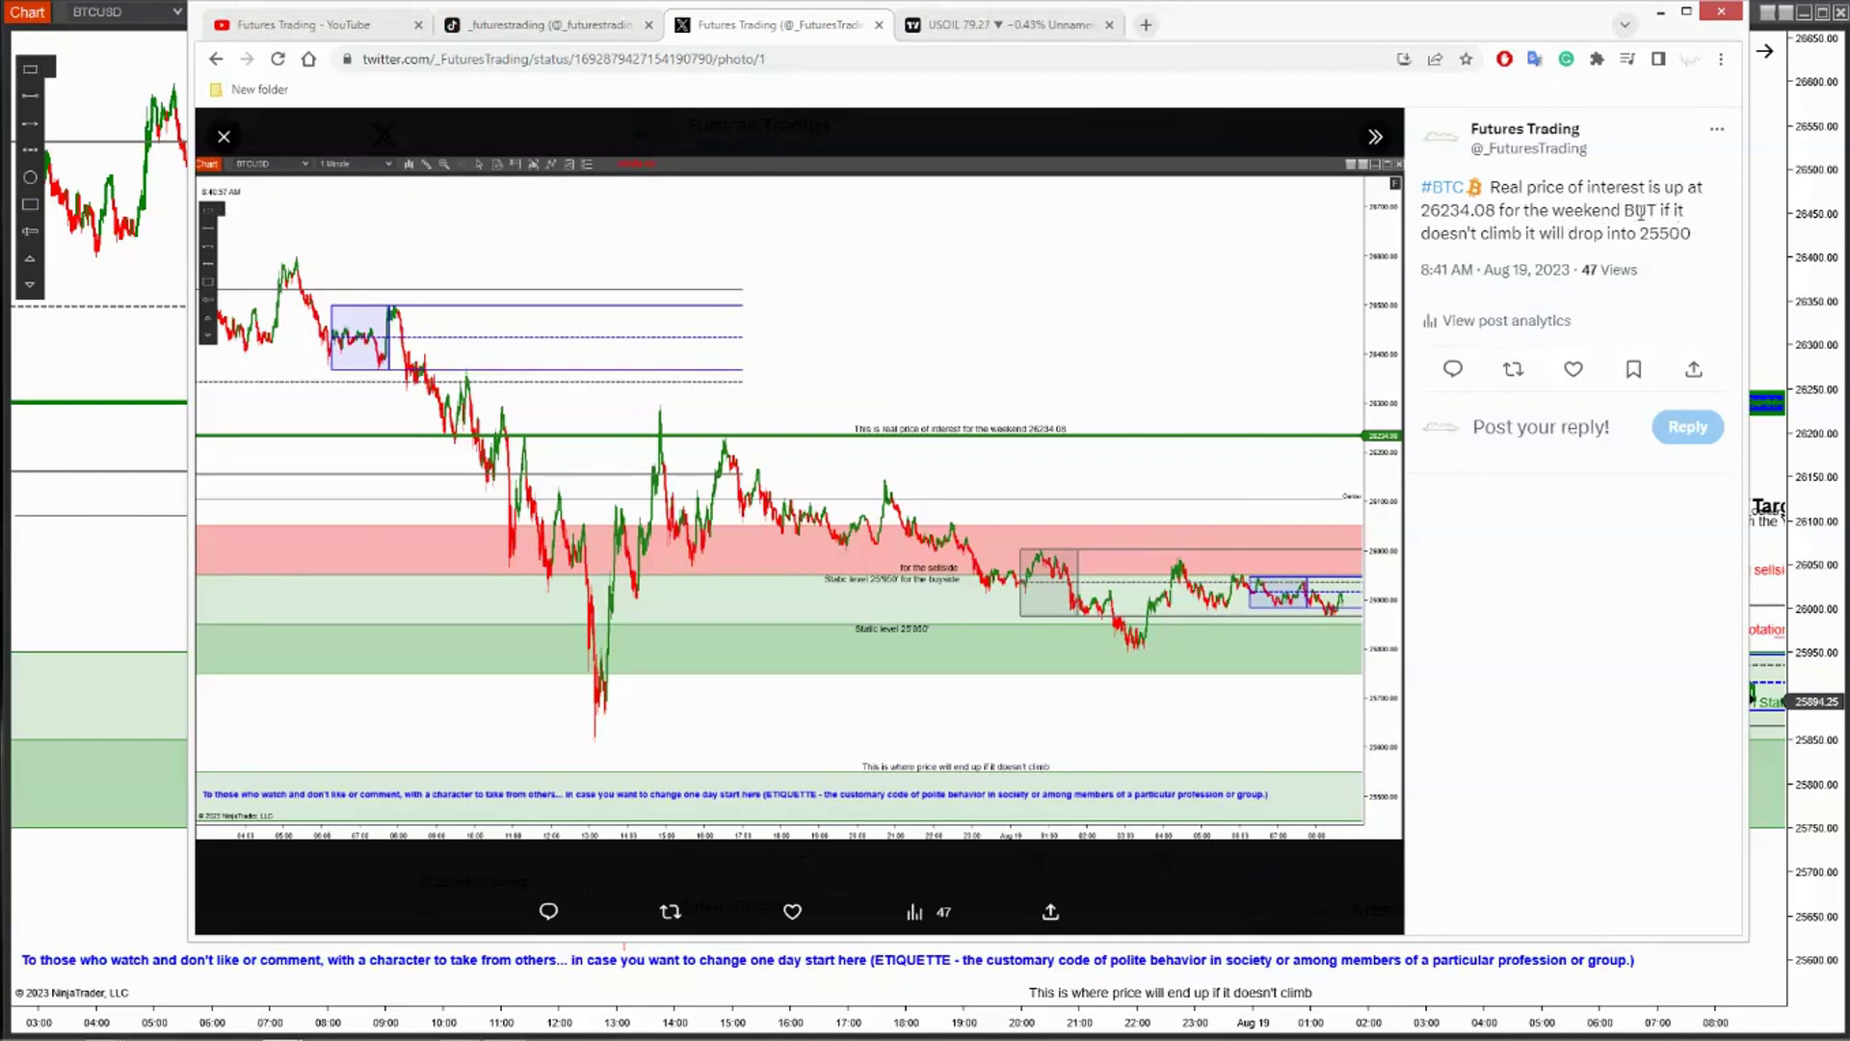
- Compare the BTC post with the NinjaTrader BTCUSD chart and examine price around the 26234.08 line from August 19 to August 21
key(alt+Tab)
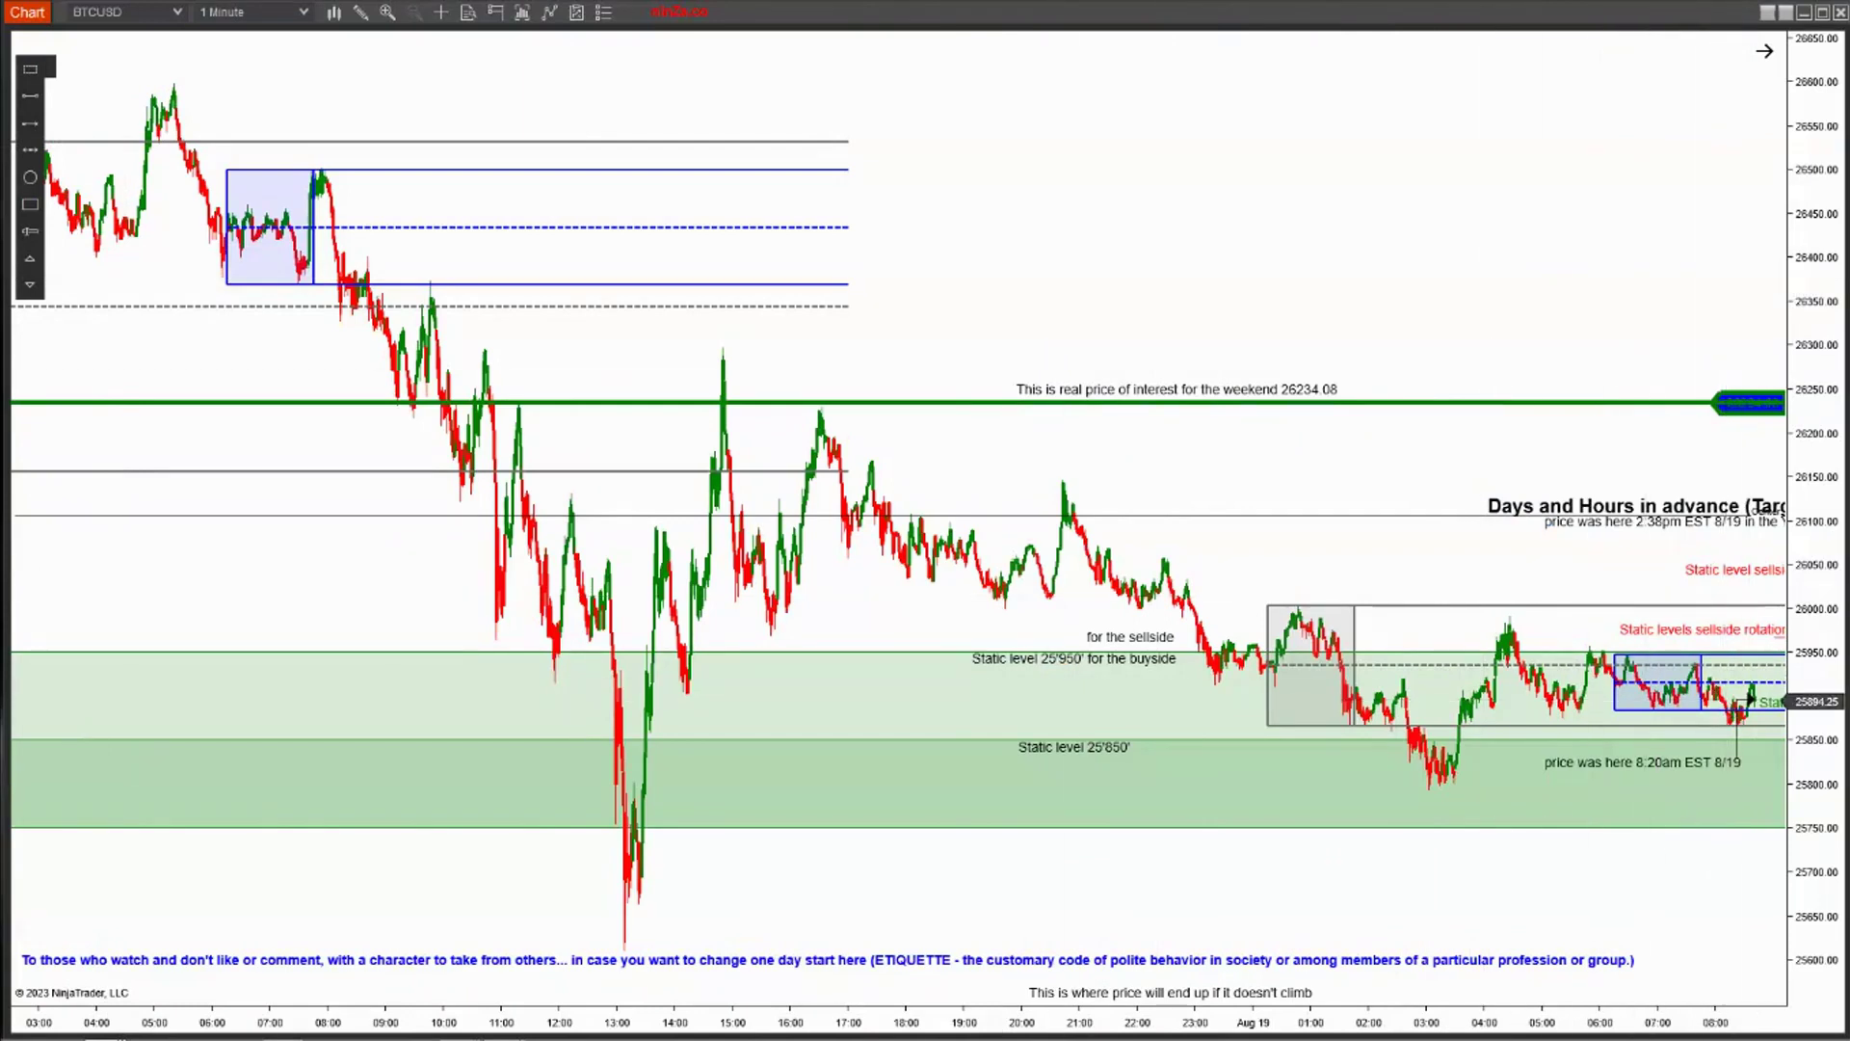
key(alt+Tab)
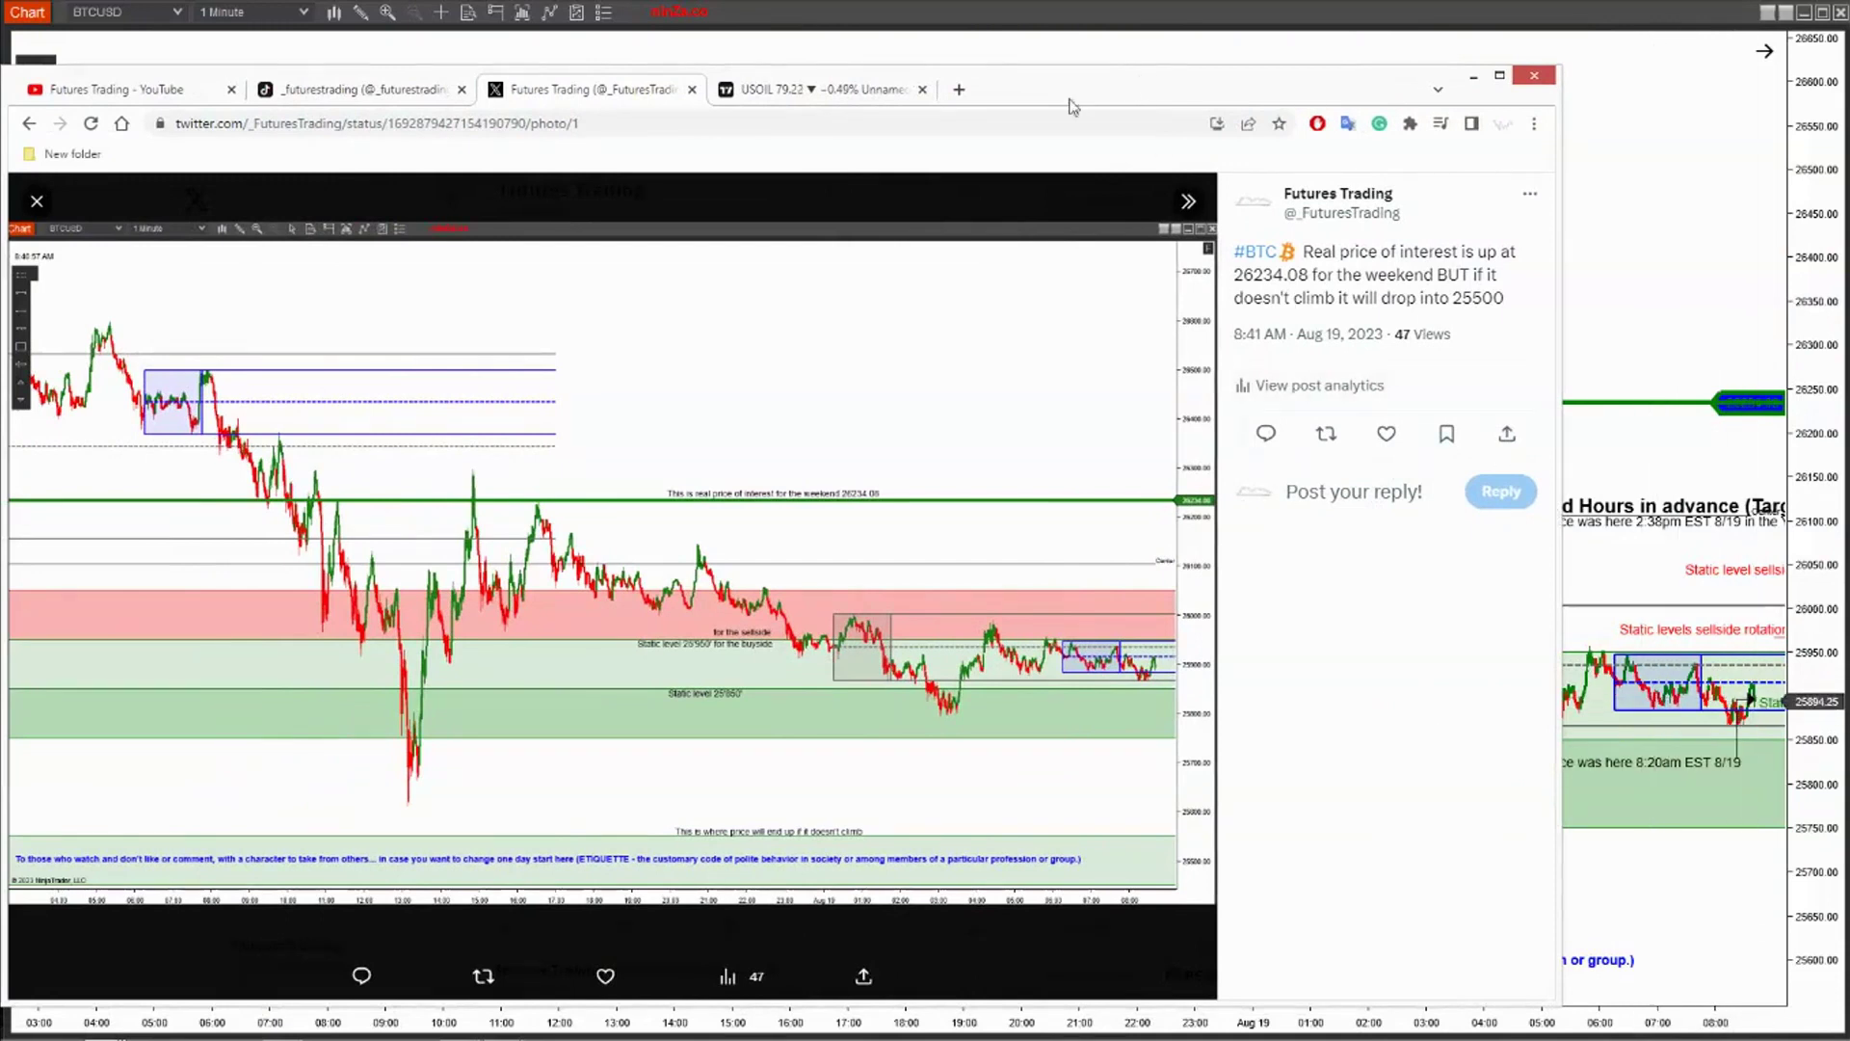
key(alt+Tab)
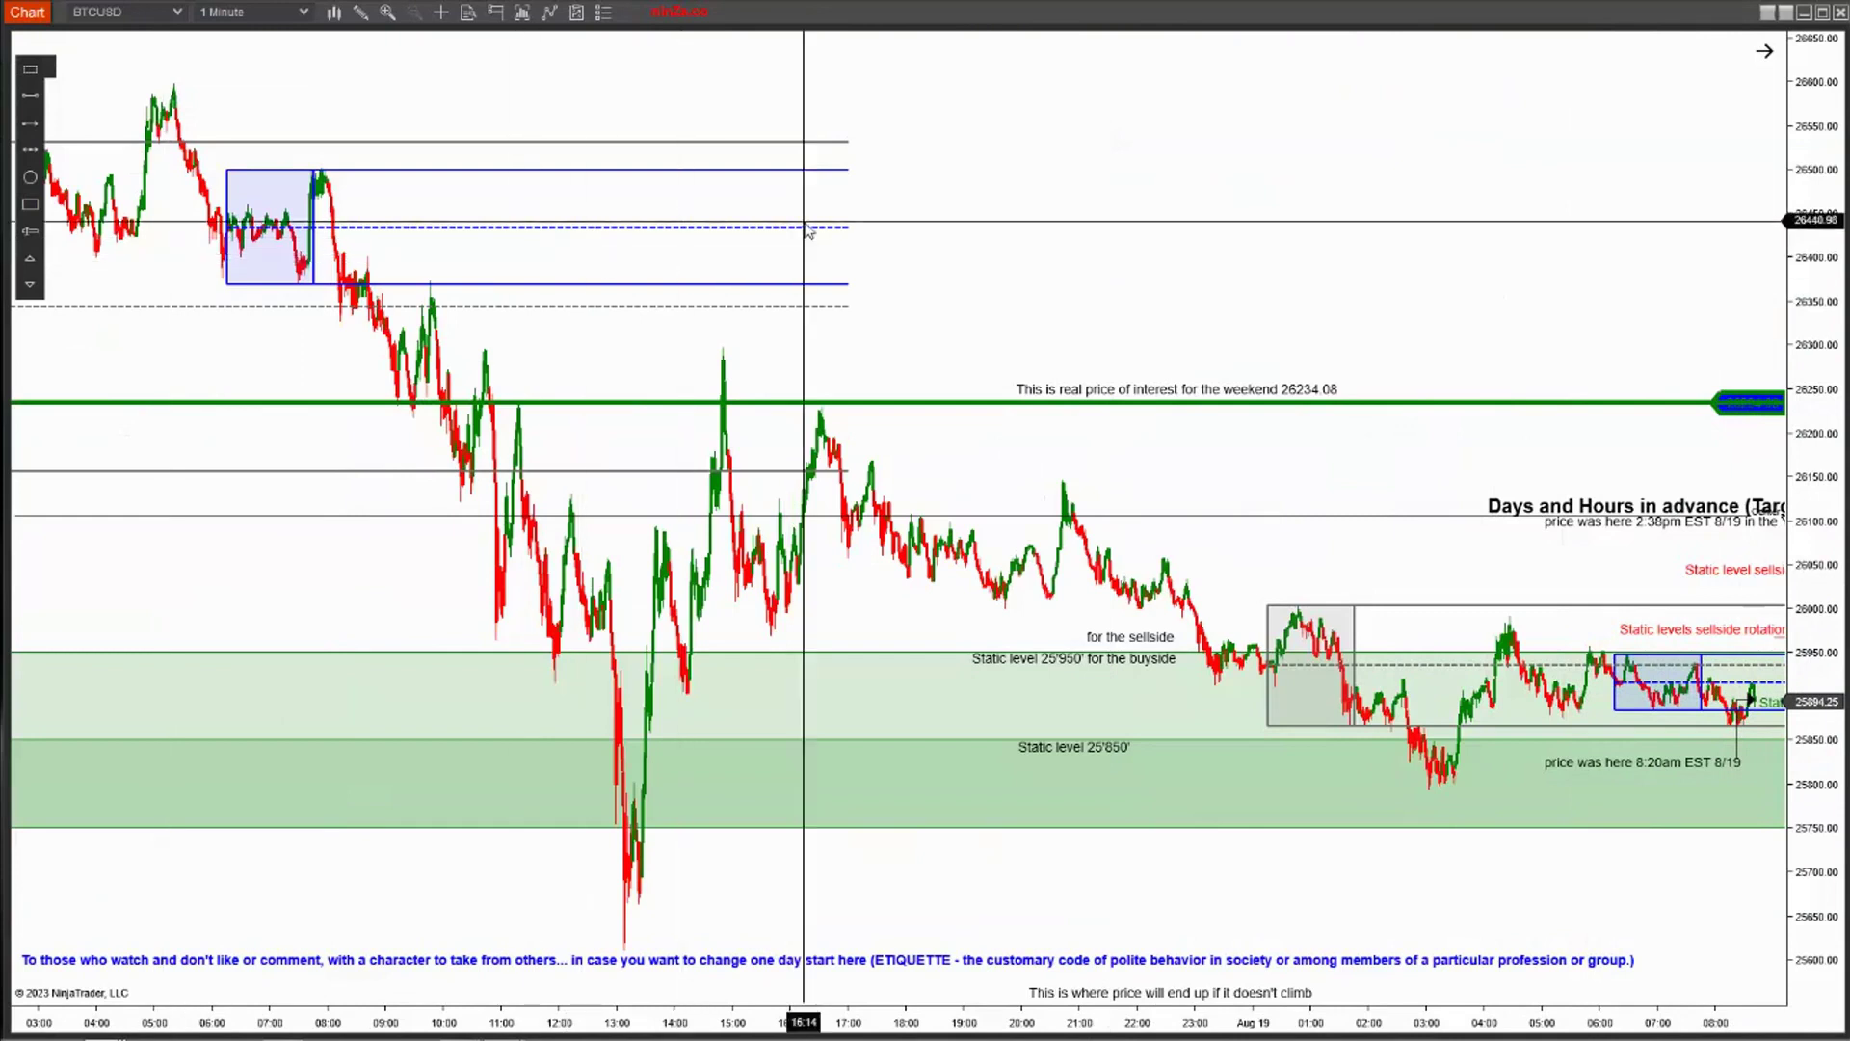
drag(1425, 248, 1066, 206)
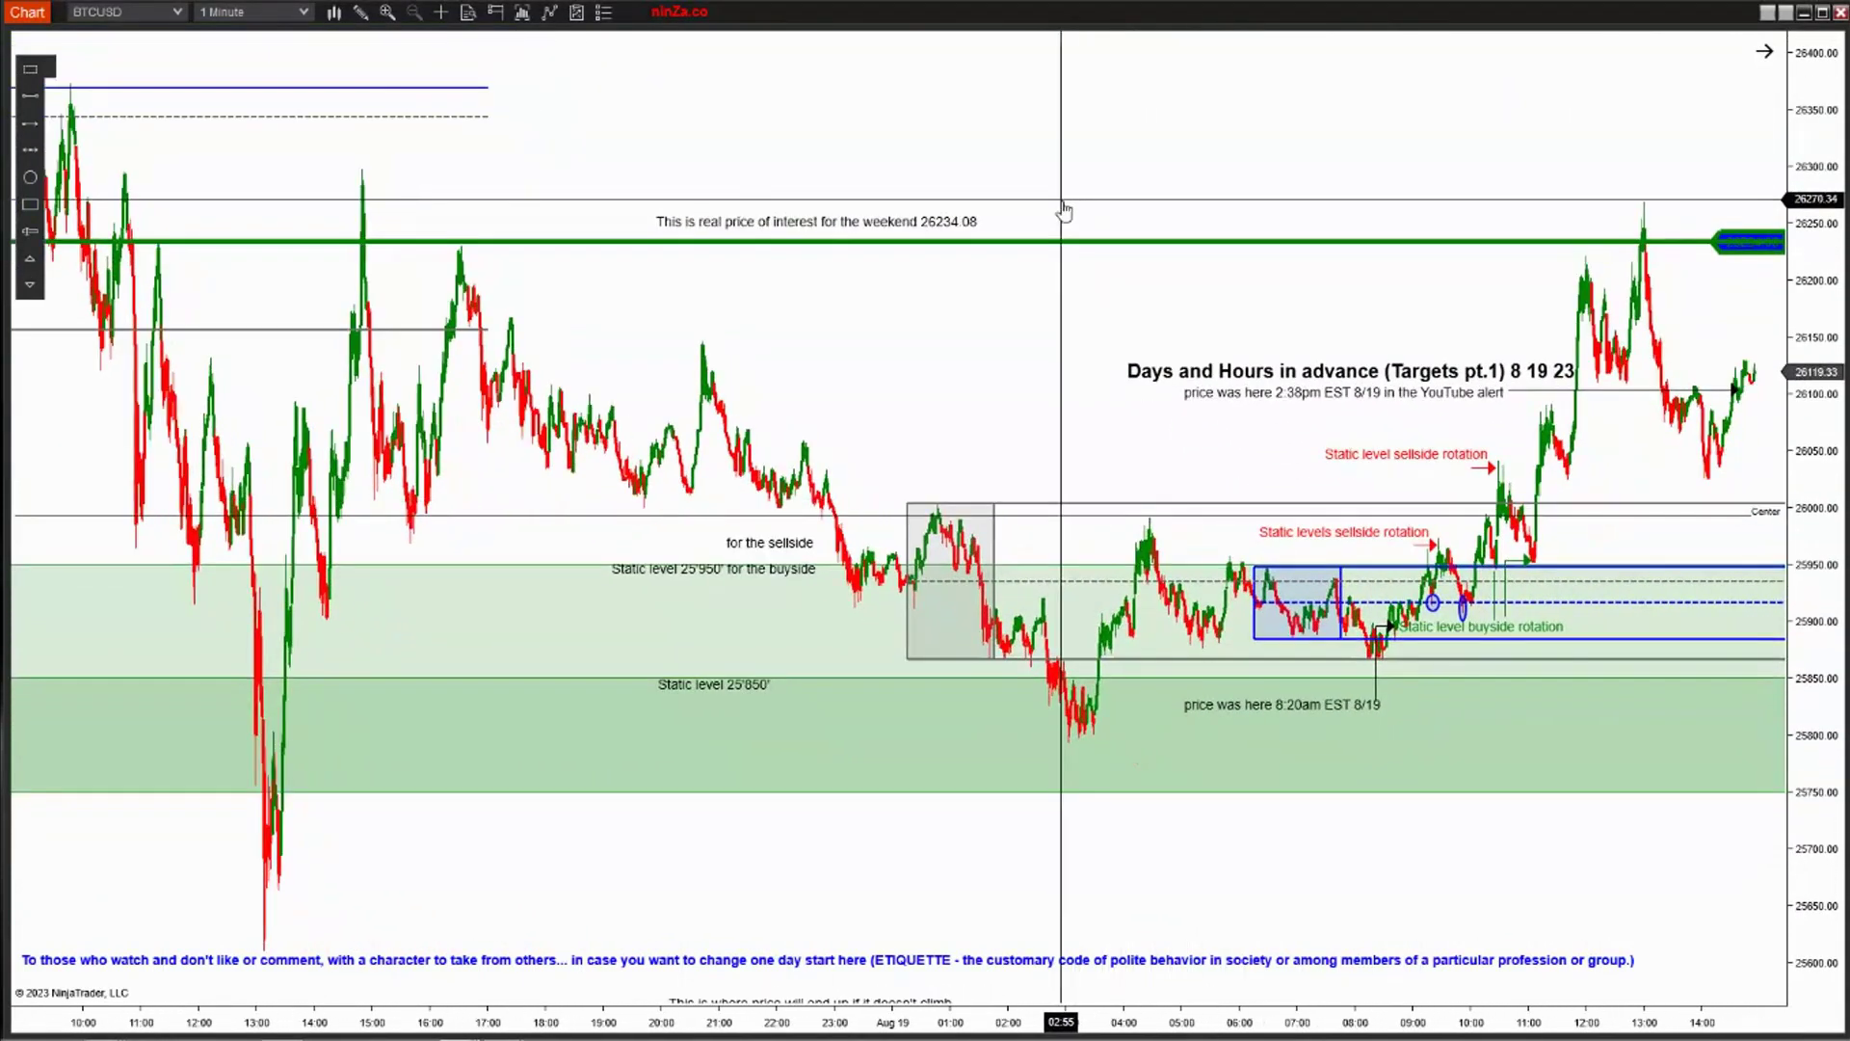
drag(1365, 155, 713, 207)
drag(1365, 214, 661, 314)
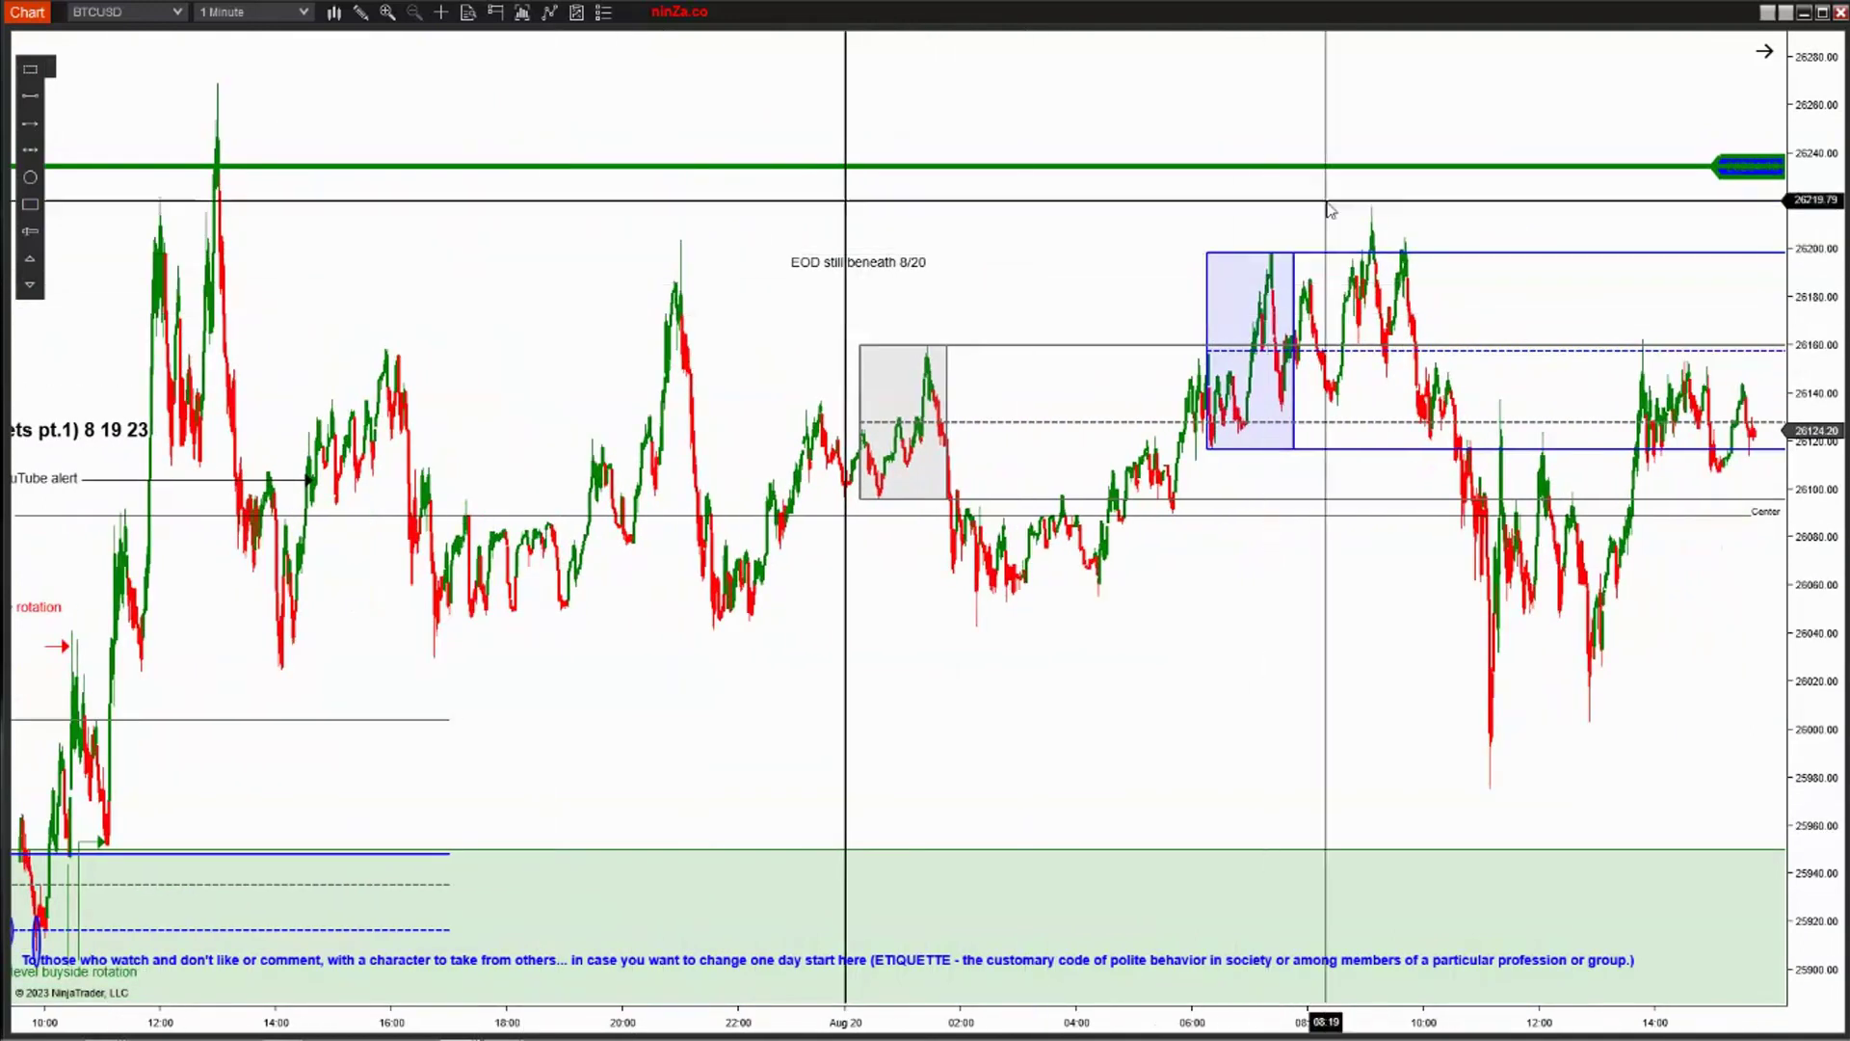
drag(1583, 218, 983, 239)
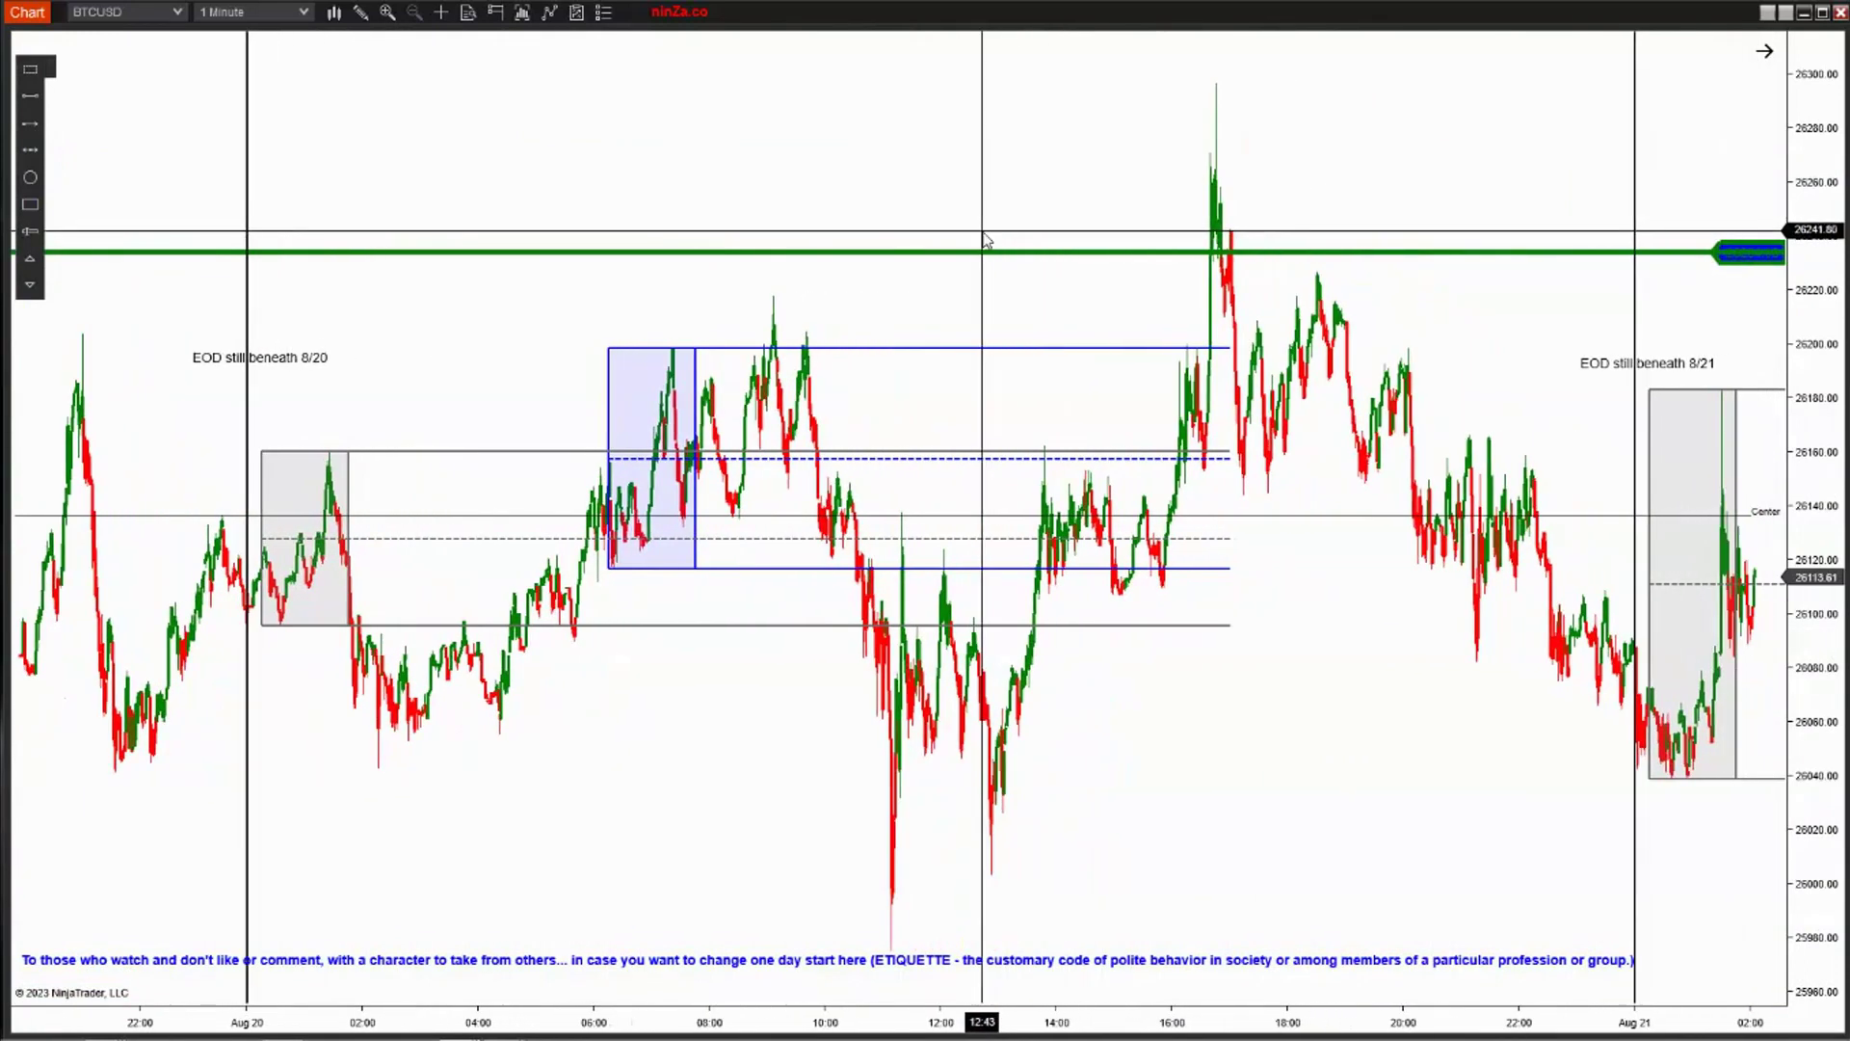
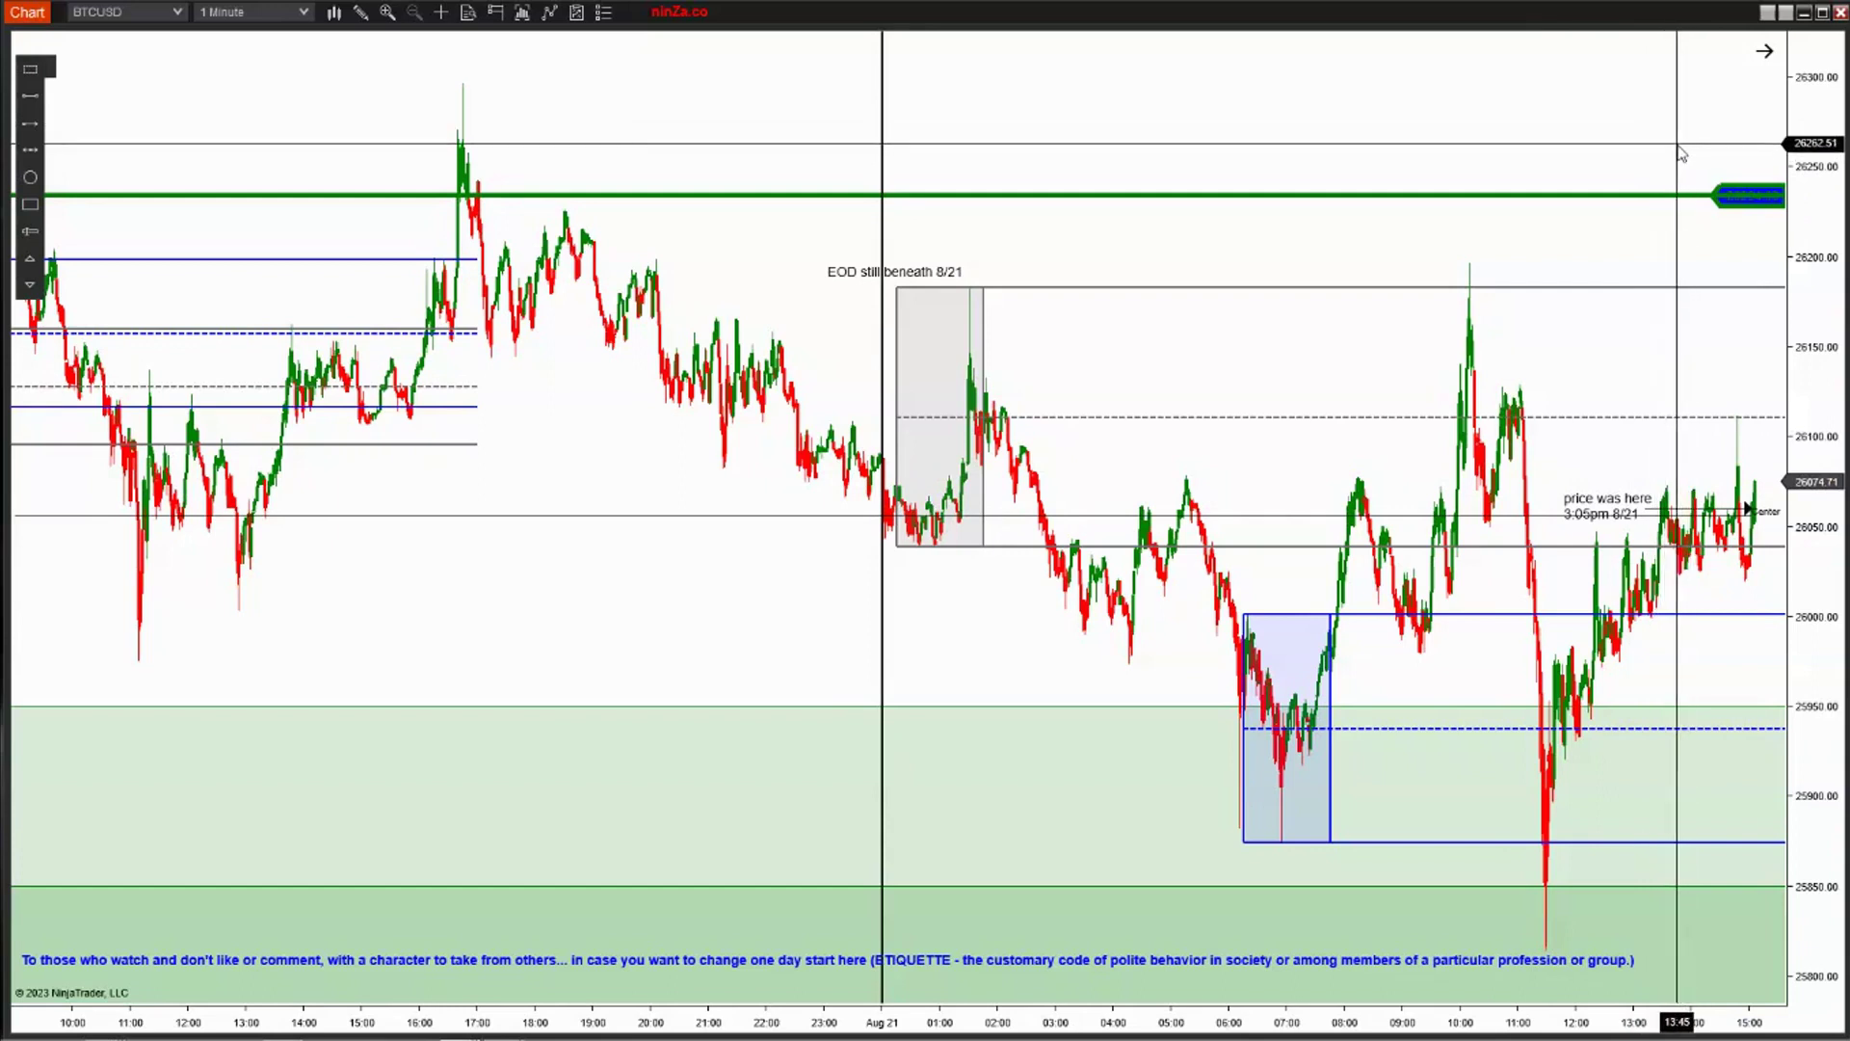
- Follow the BTCUSD chart through August 22 and the 25500 zone up to the latest bar on August 23
drag(1677, 152, 662, 251)
drag(1510, 275, 964, 289)
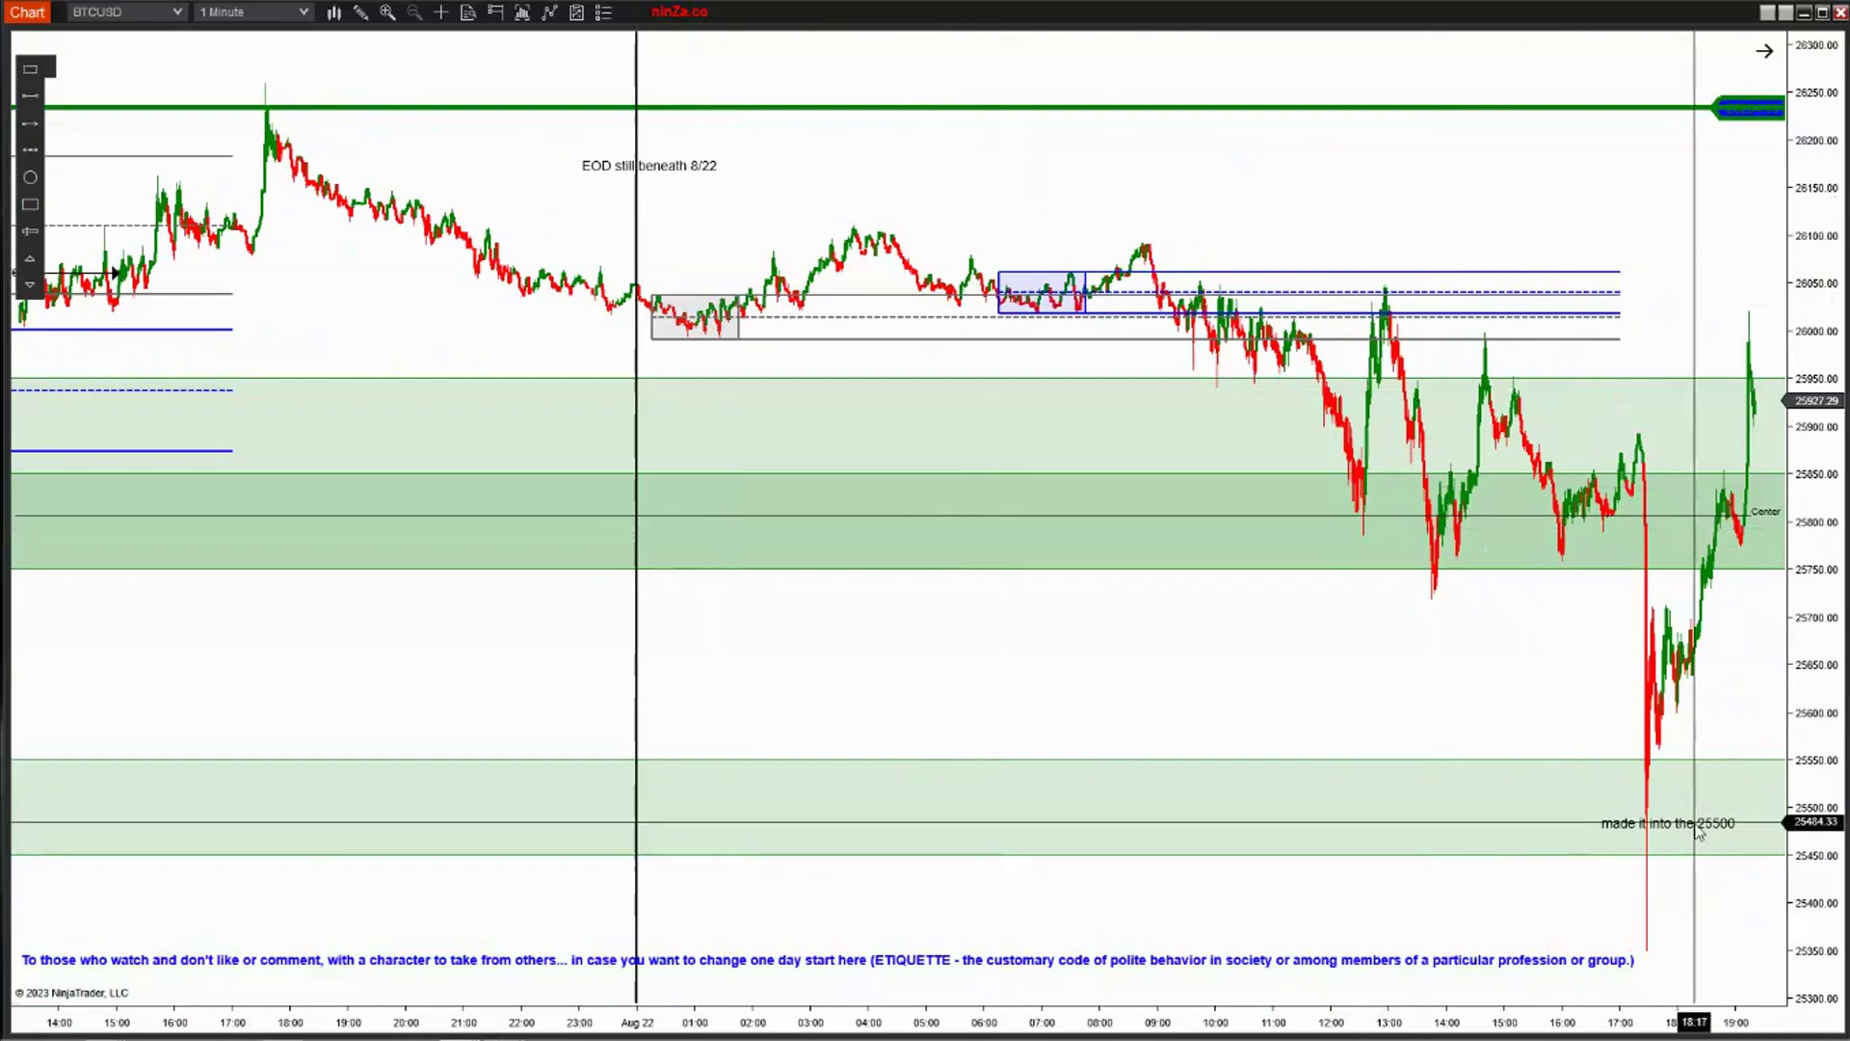
drag(1646, 253, 791, 283)
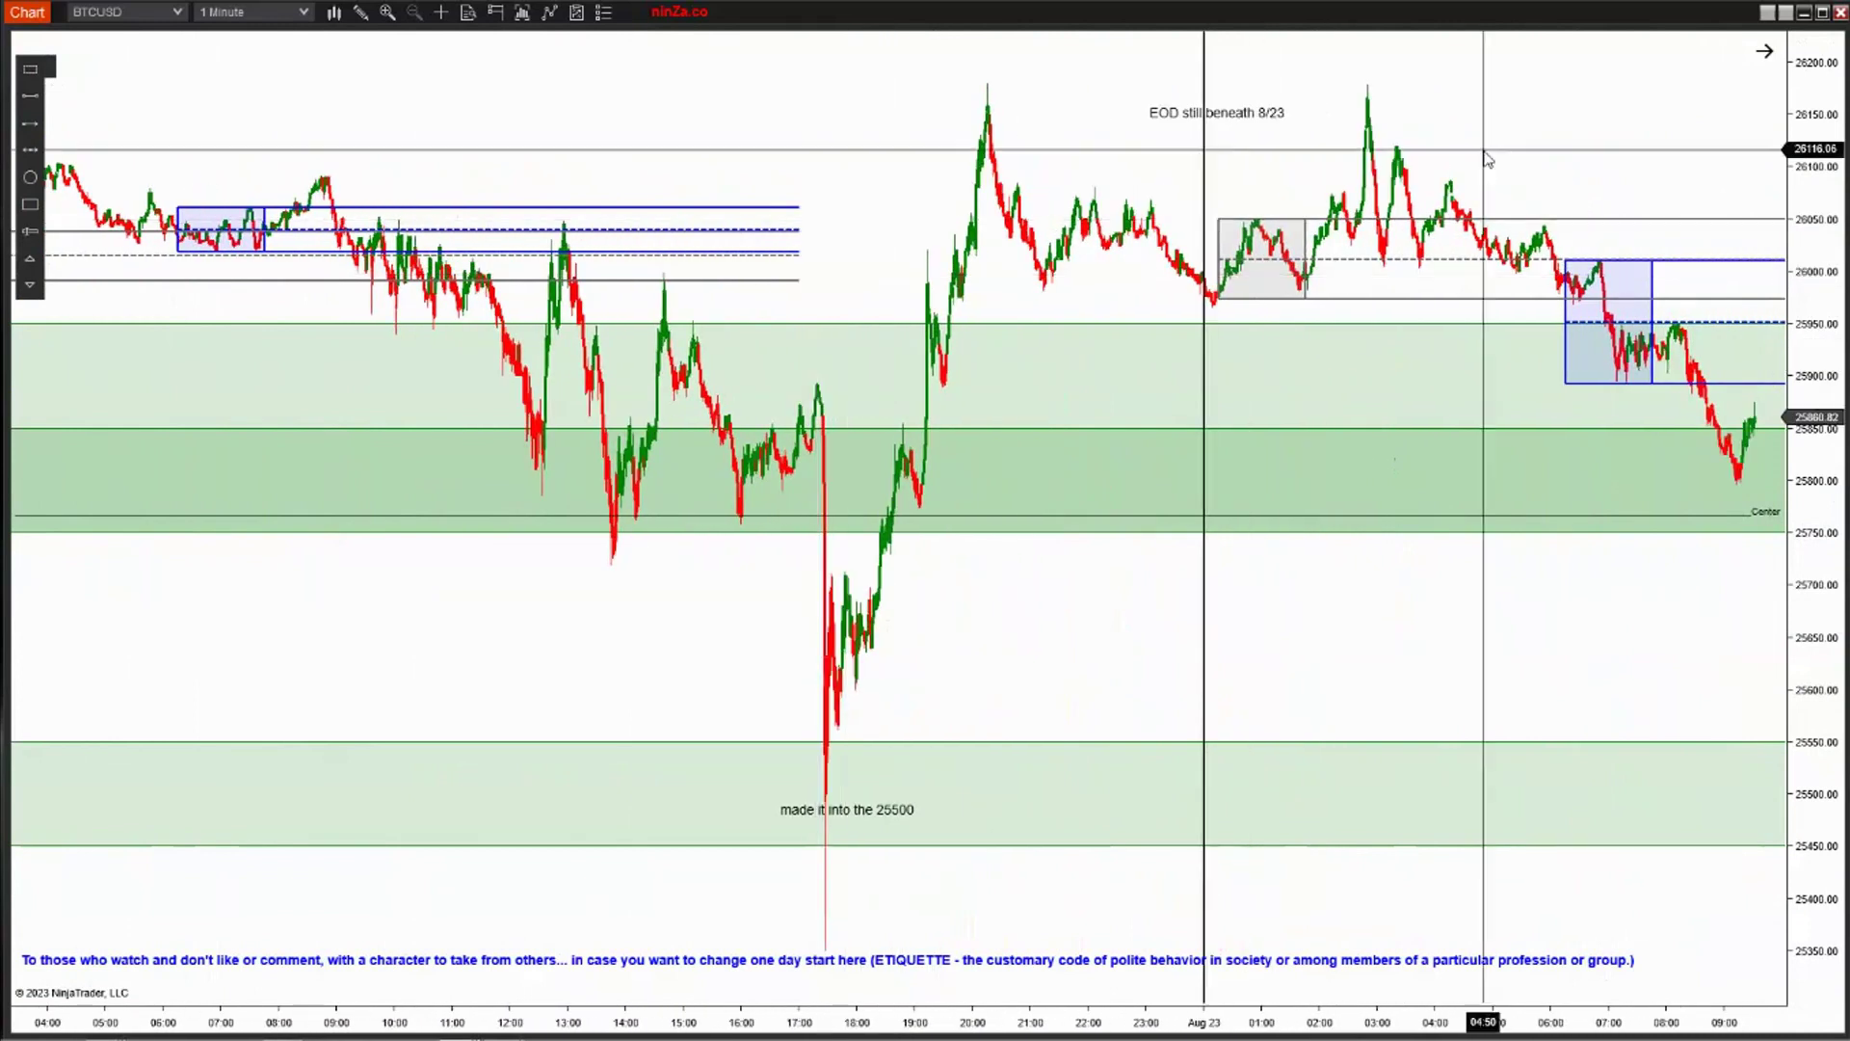
drag(1615, 119, 1402, 147)
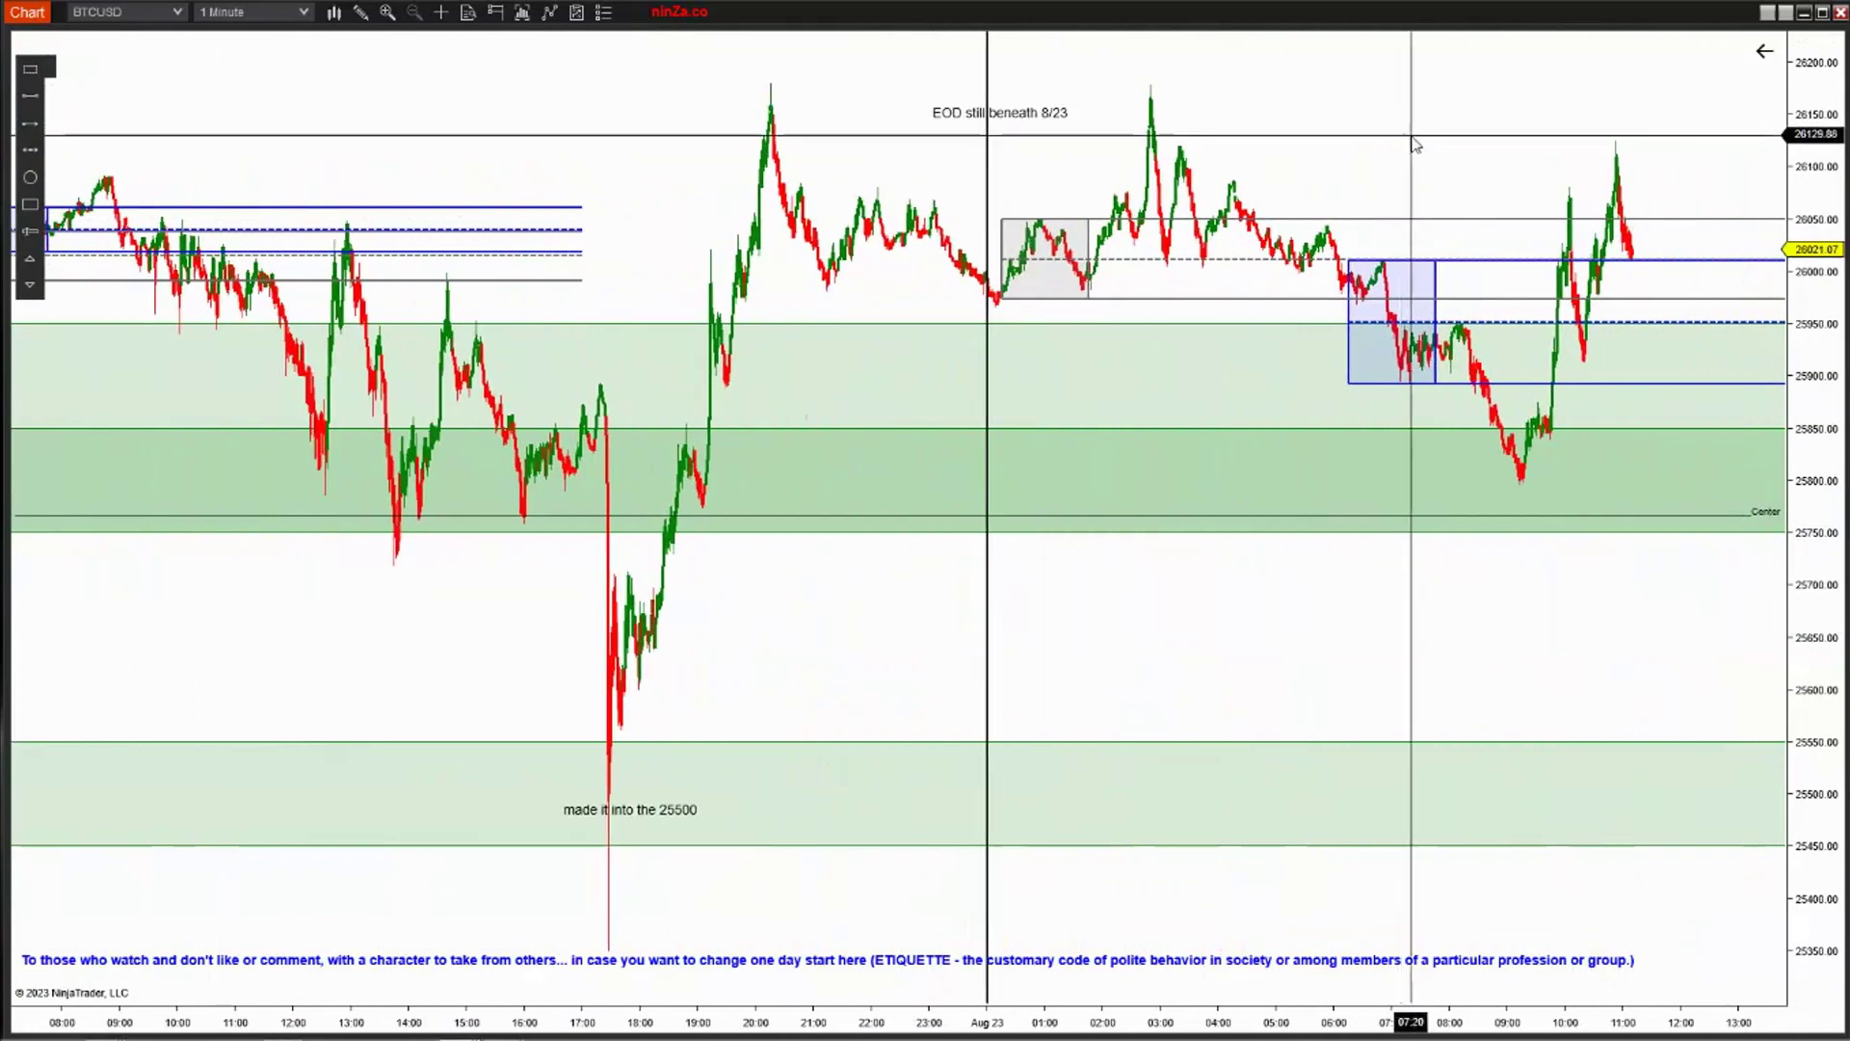
click(1764, 52)
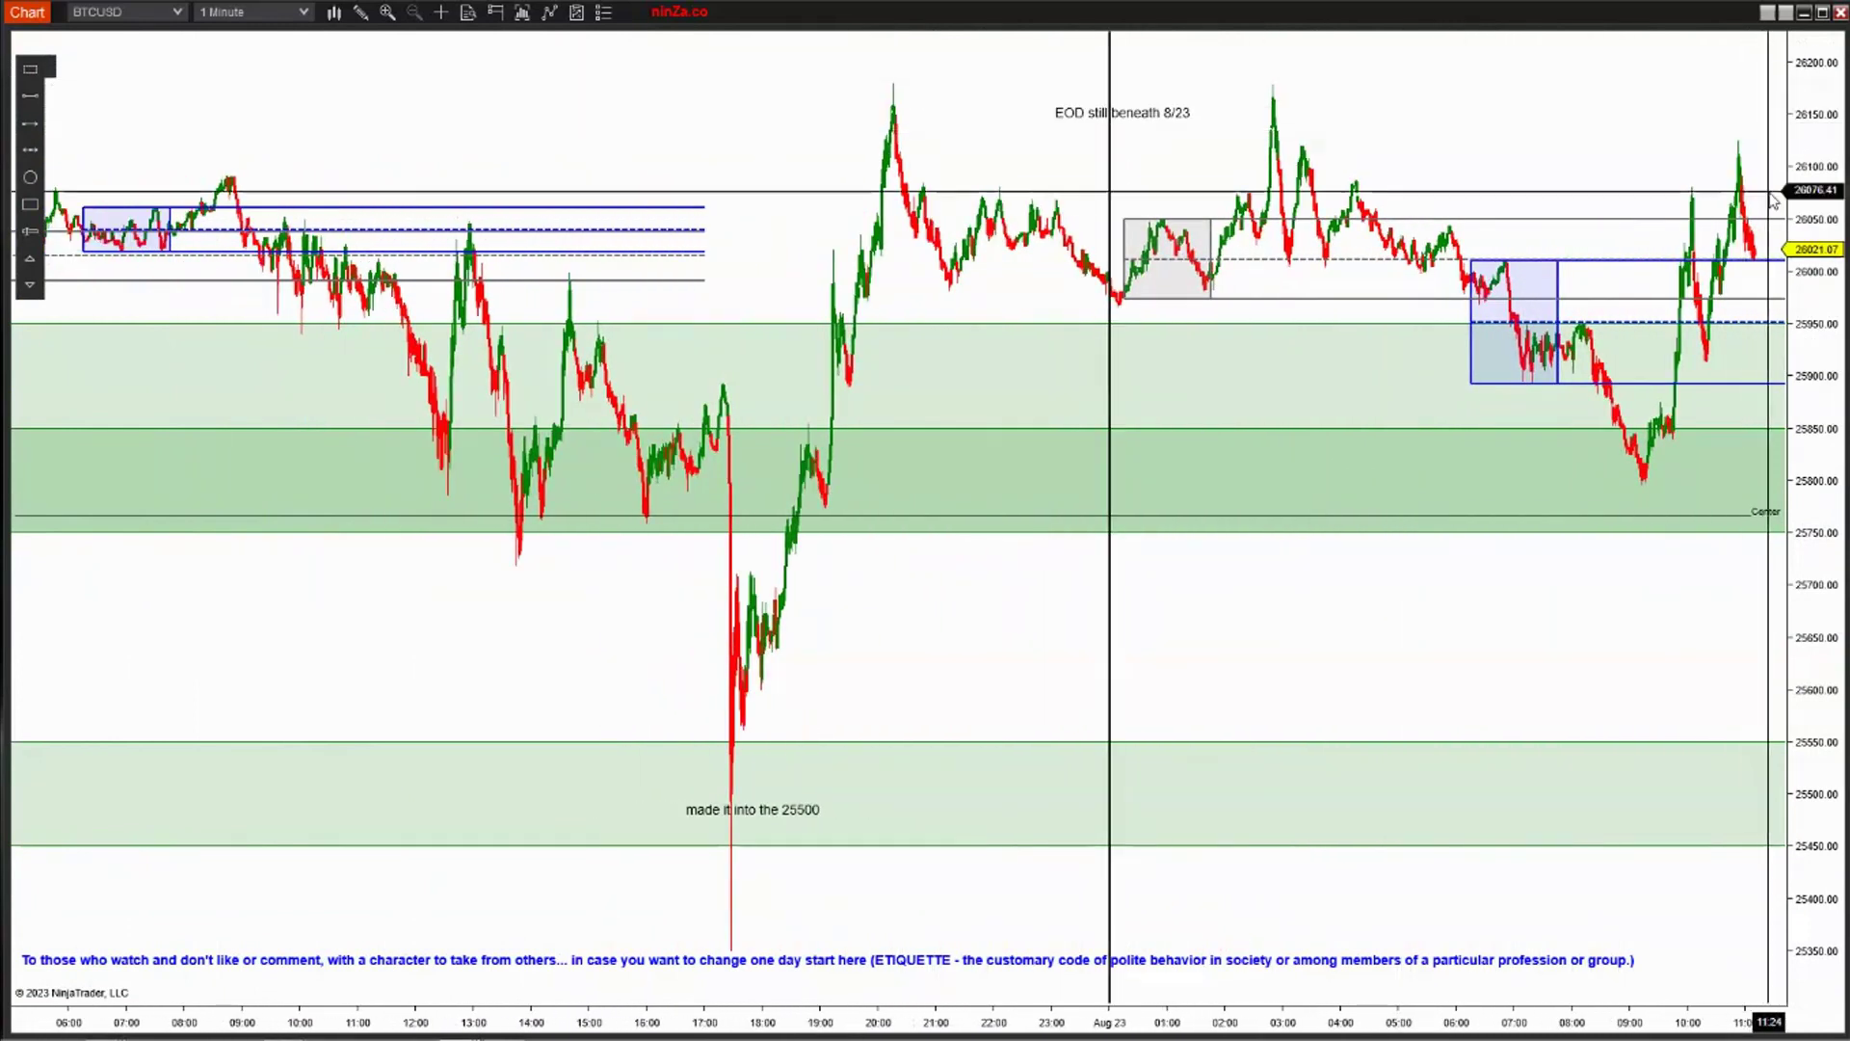
- Widen the BTCUSD price range to view the distant levels above and below price, and restore automatic scaling
mouse_move(1807, 193)
mouse_down()
mouse_move(1769, 272)
mouse_move(1821, 366)
mouse_move(1839, 675)
mouse_up()
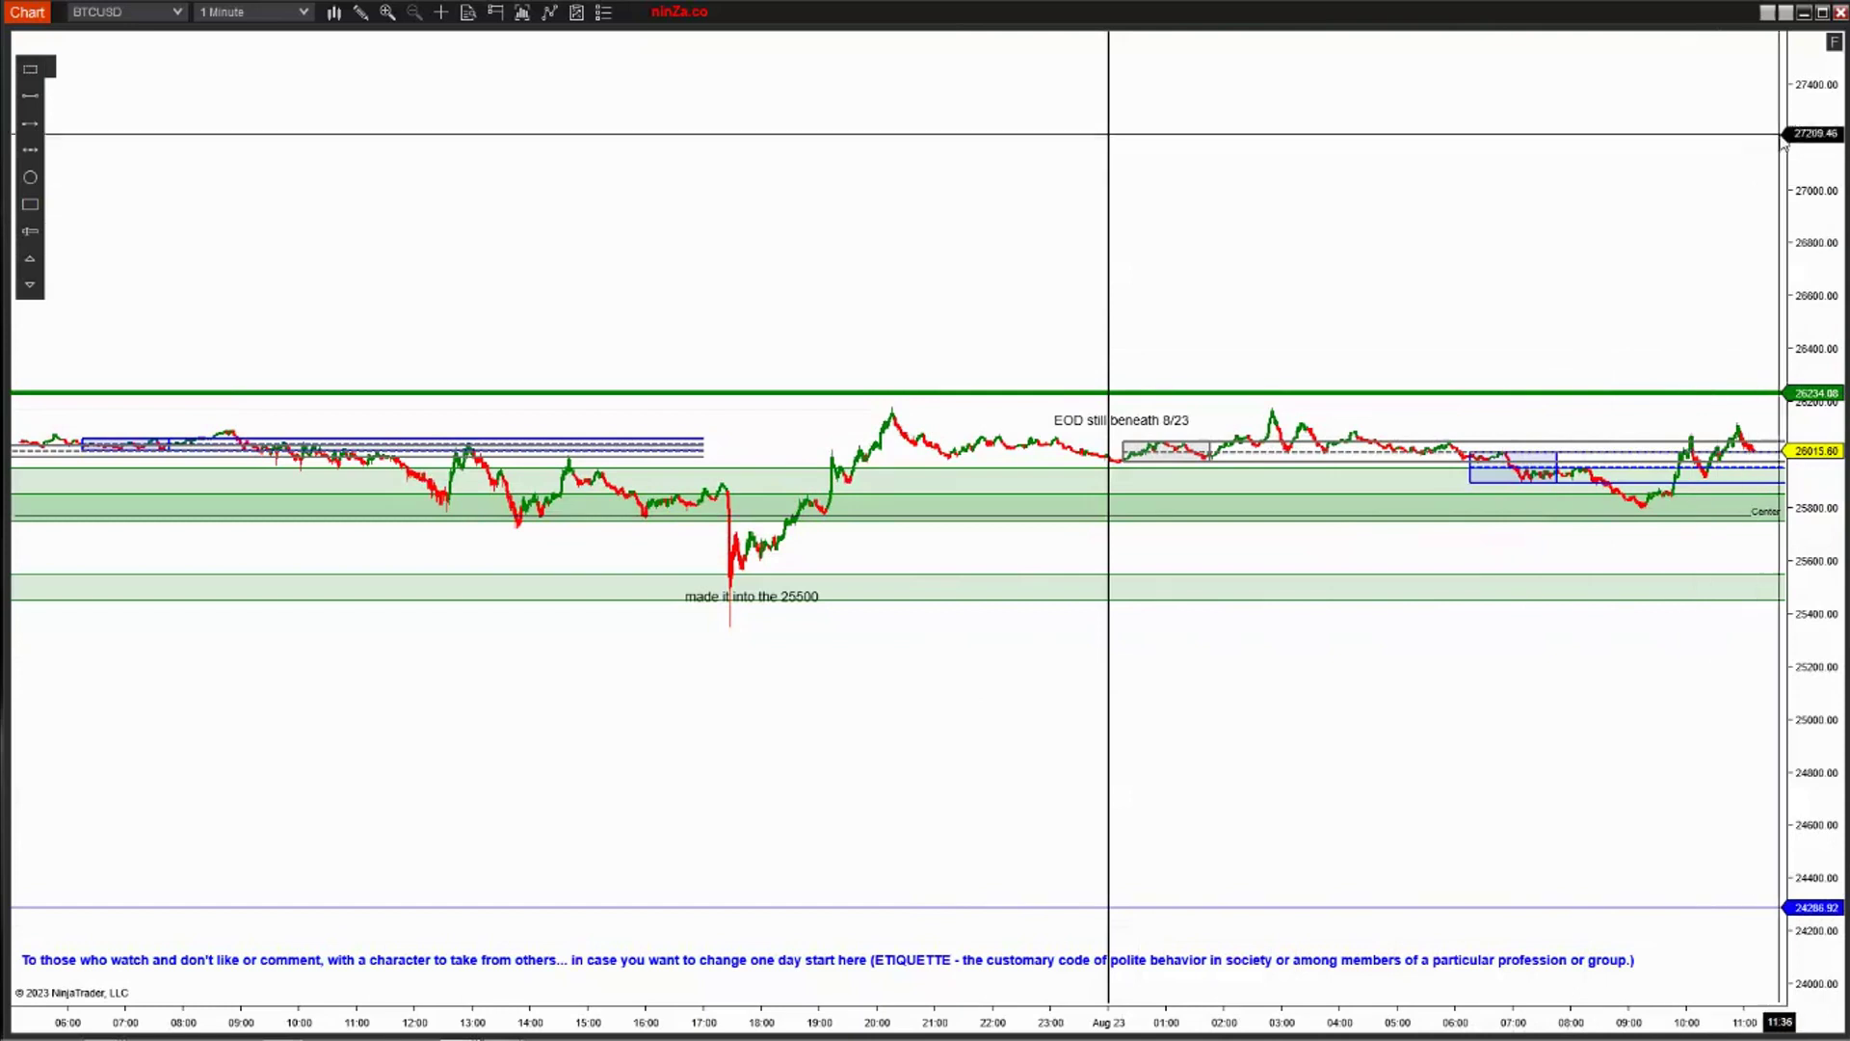
drag(1818, 154, 1823, 193)
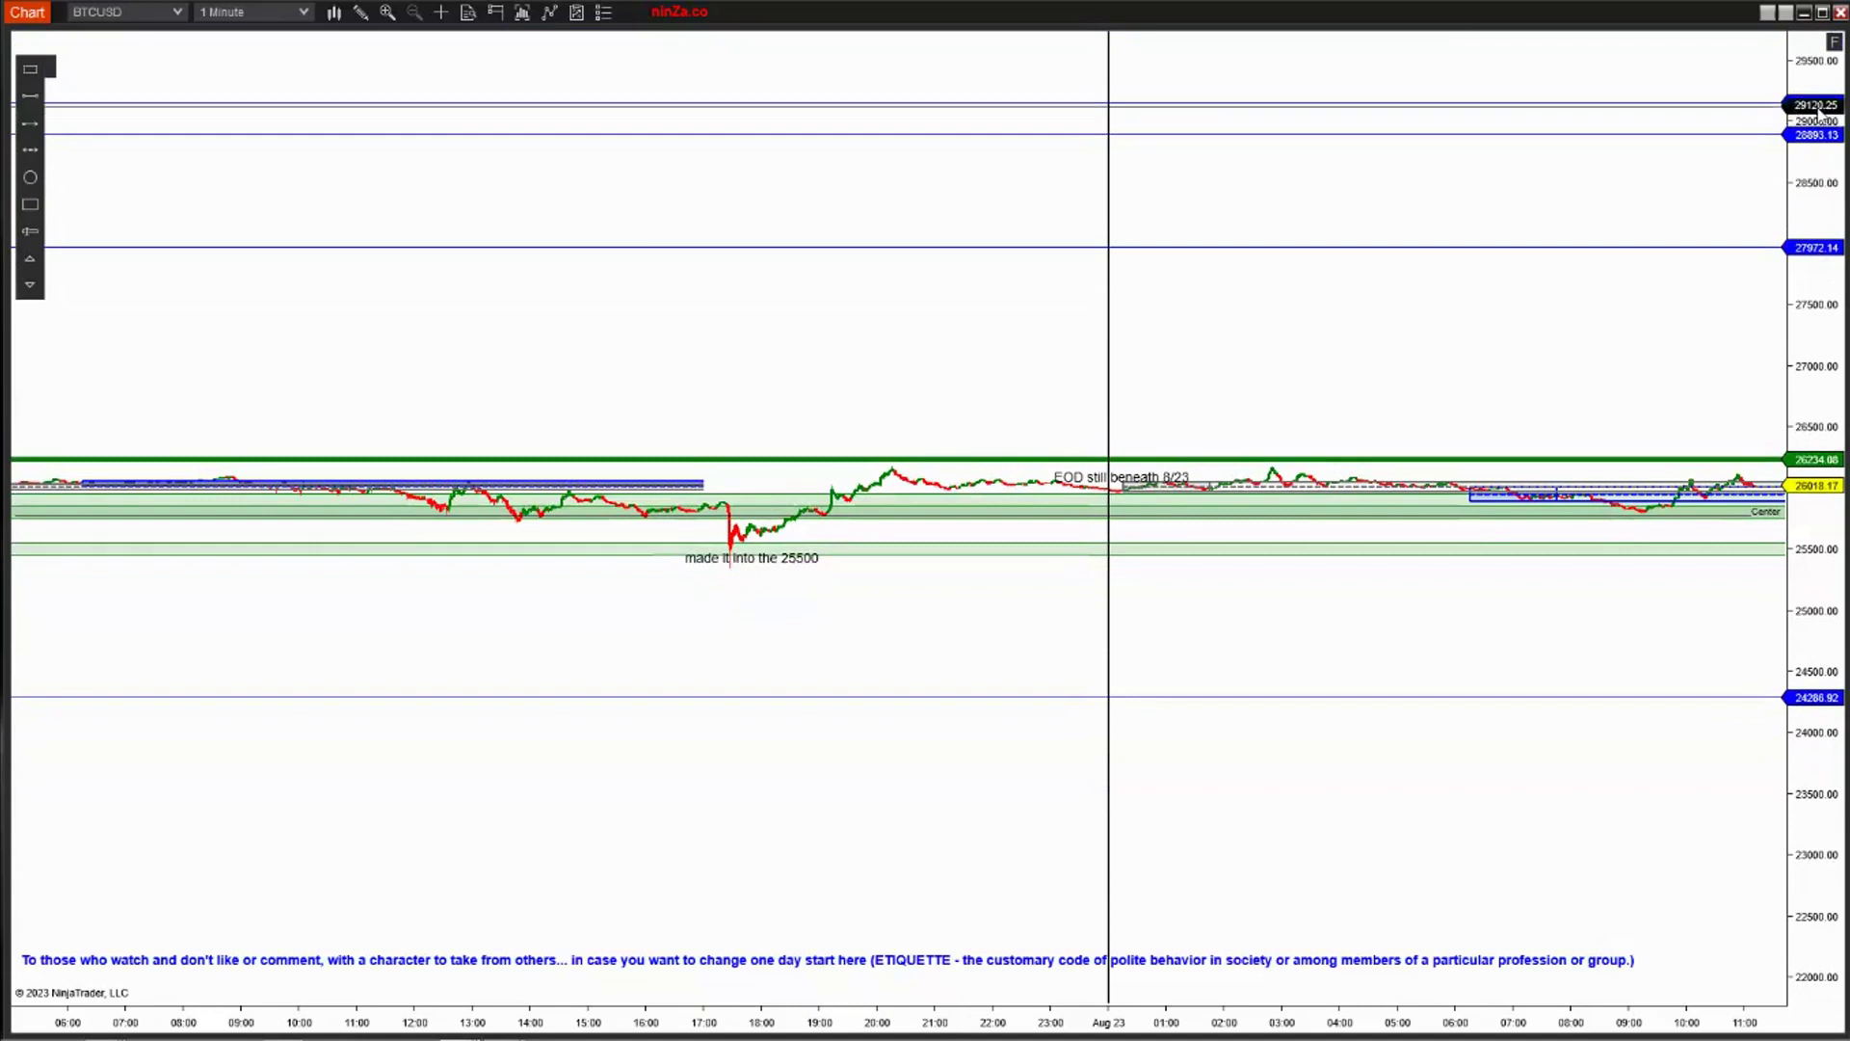
double_click(1836, 48)
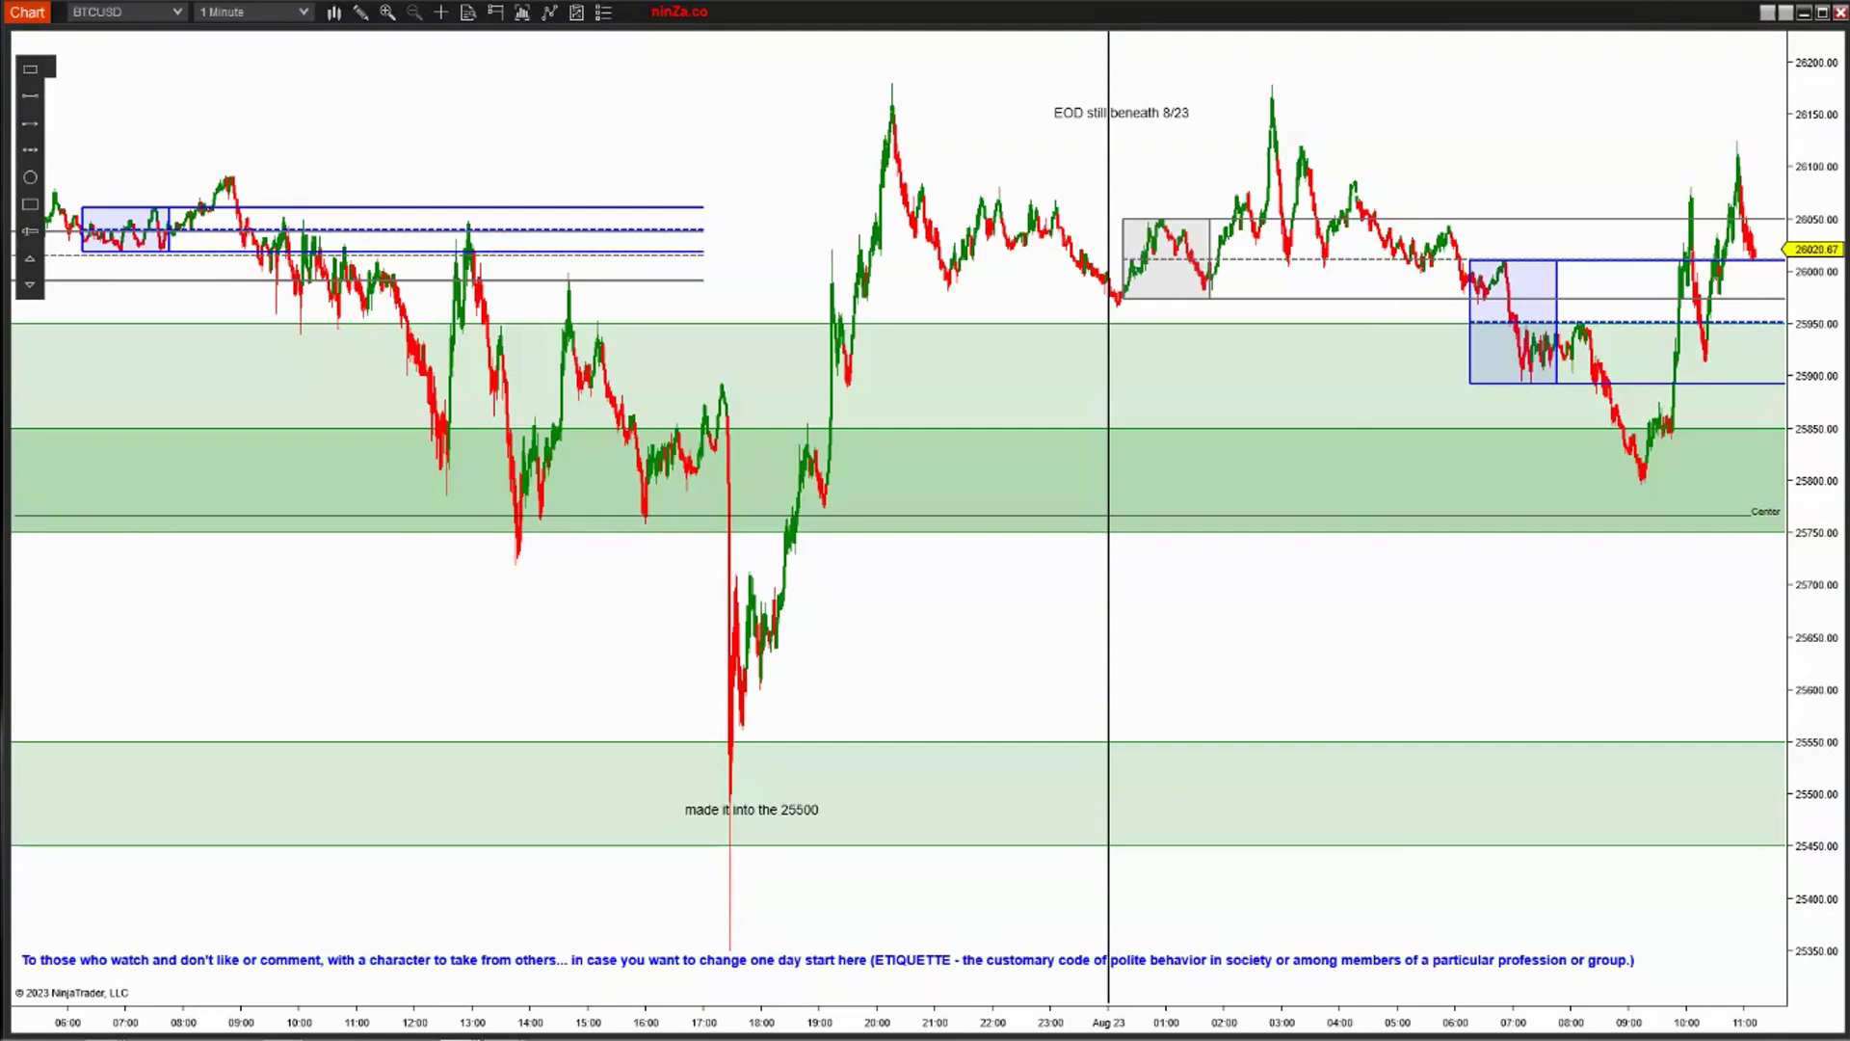
- Switch to the browser and bring up the TradingView USOIL hourly chart
key(alt+Tab)
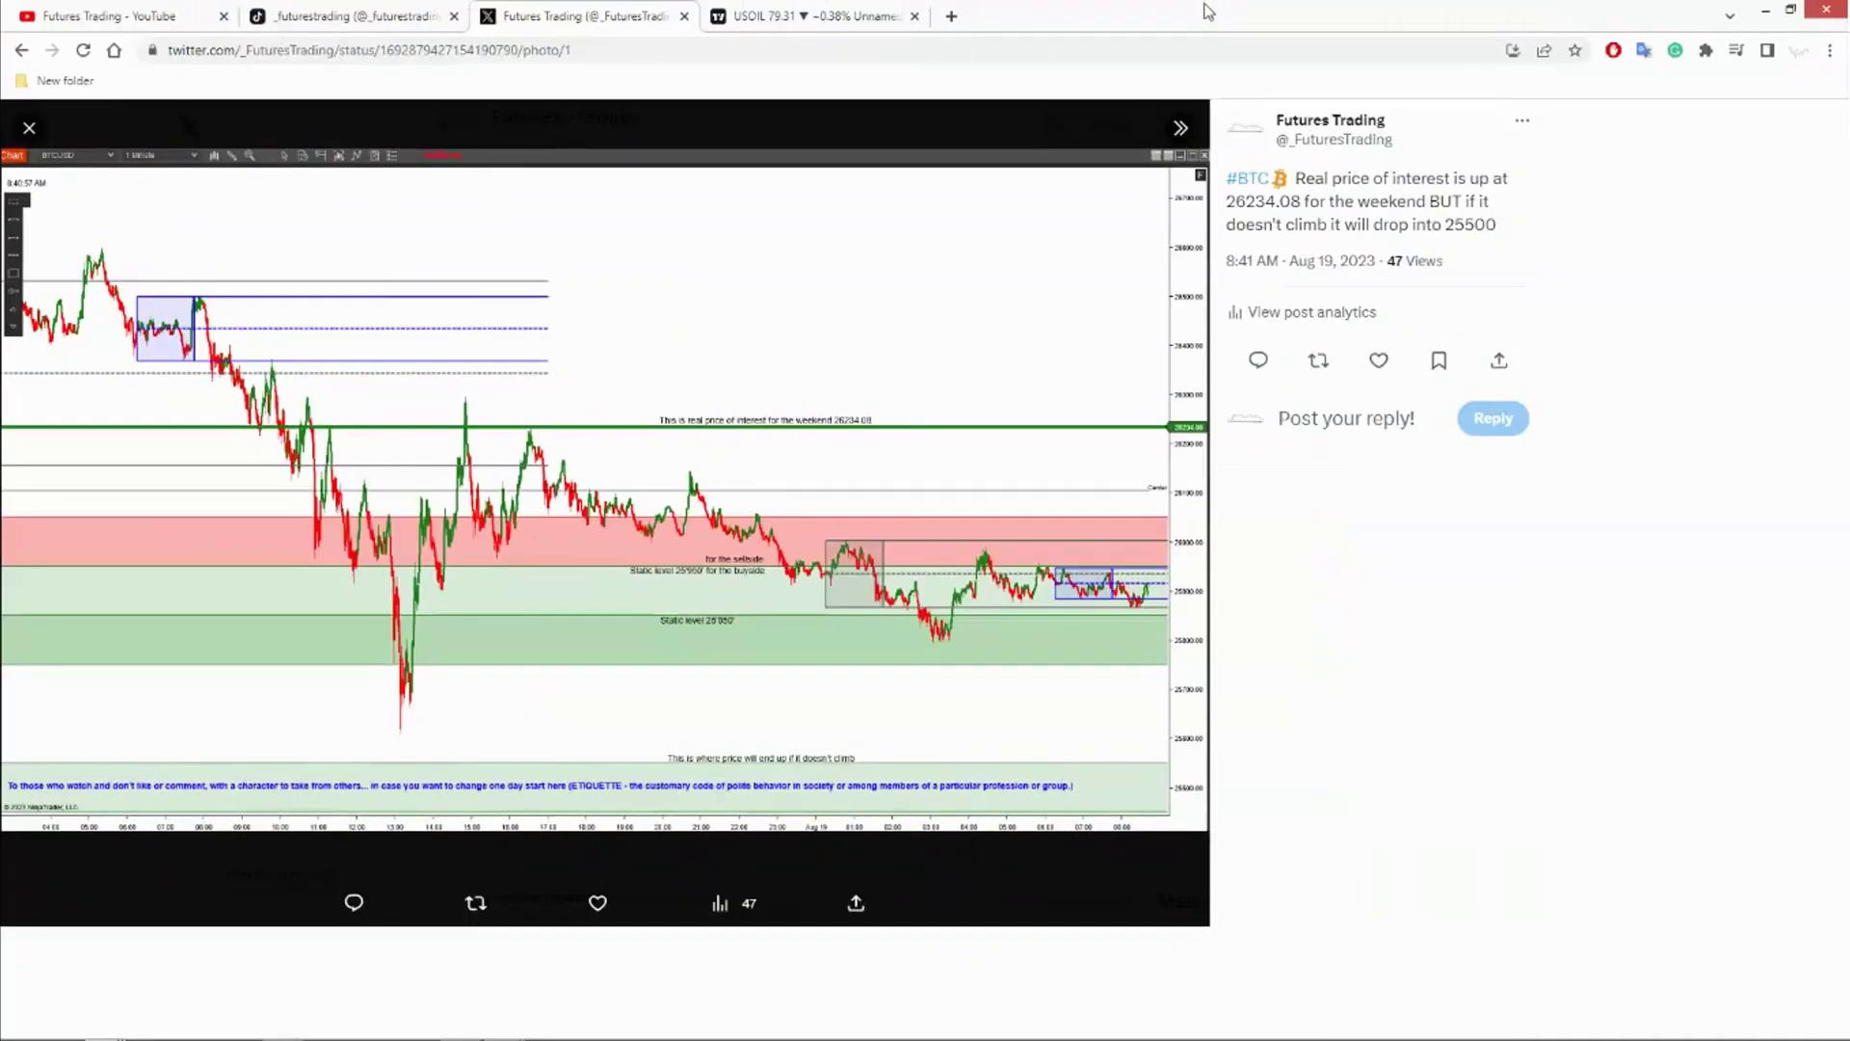
click(730, 13)
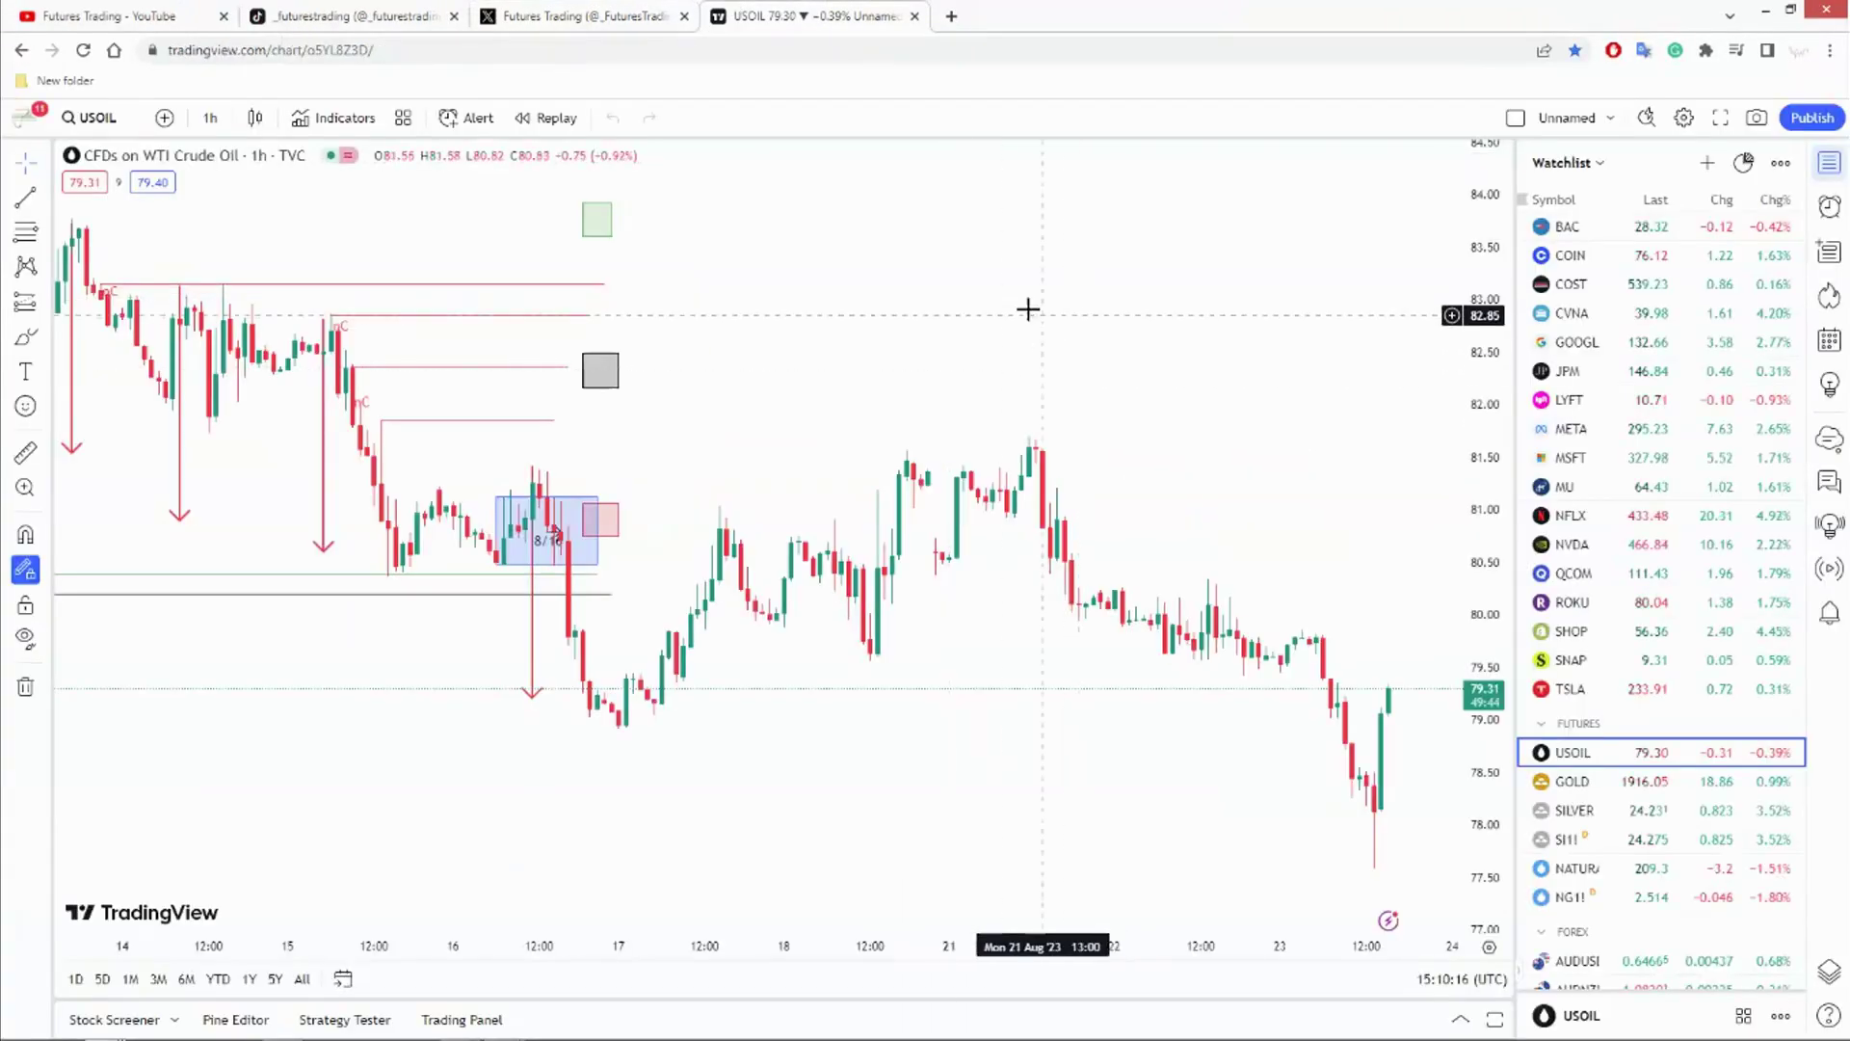
- Examine the USOIL hourly chart from about August 7 through the marked 8/16 zone and on to the August 23 bars
drag(773, 374, 1160, 388)
drag(703, 293, 1196, 300)
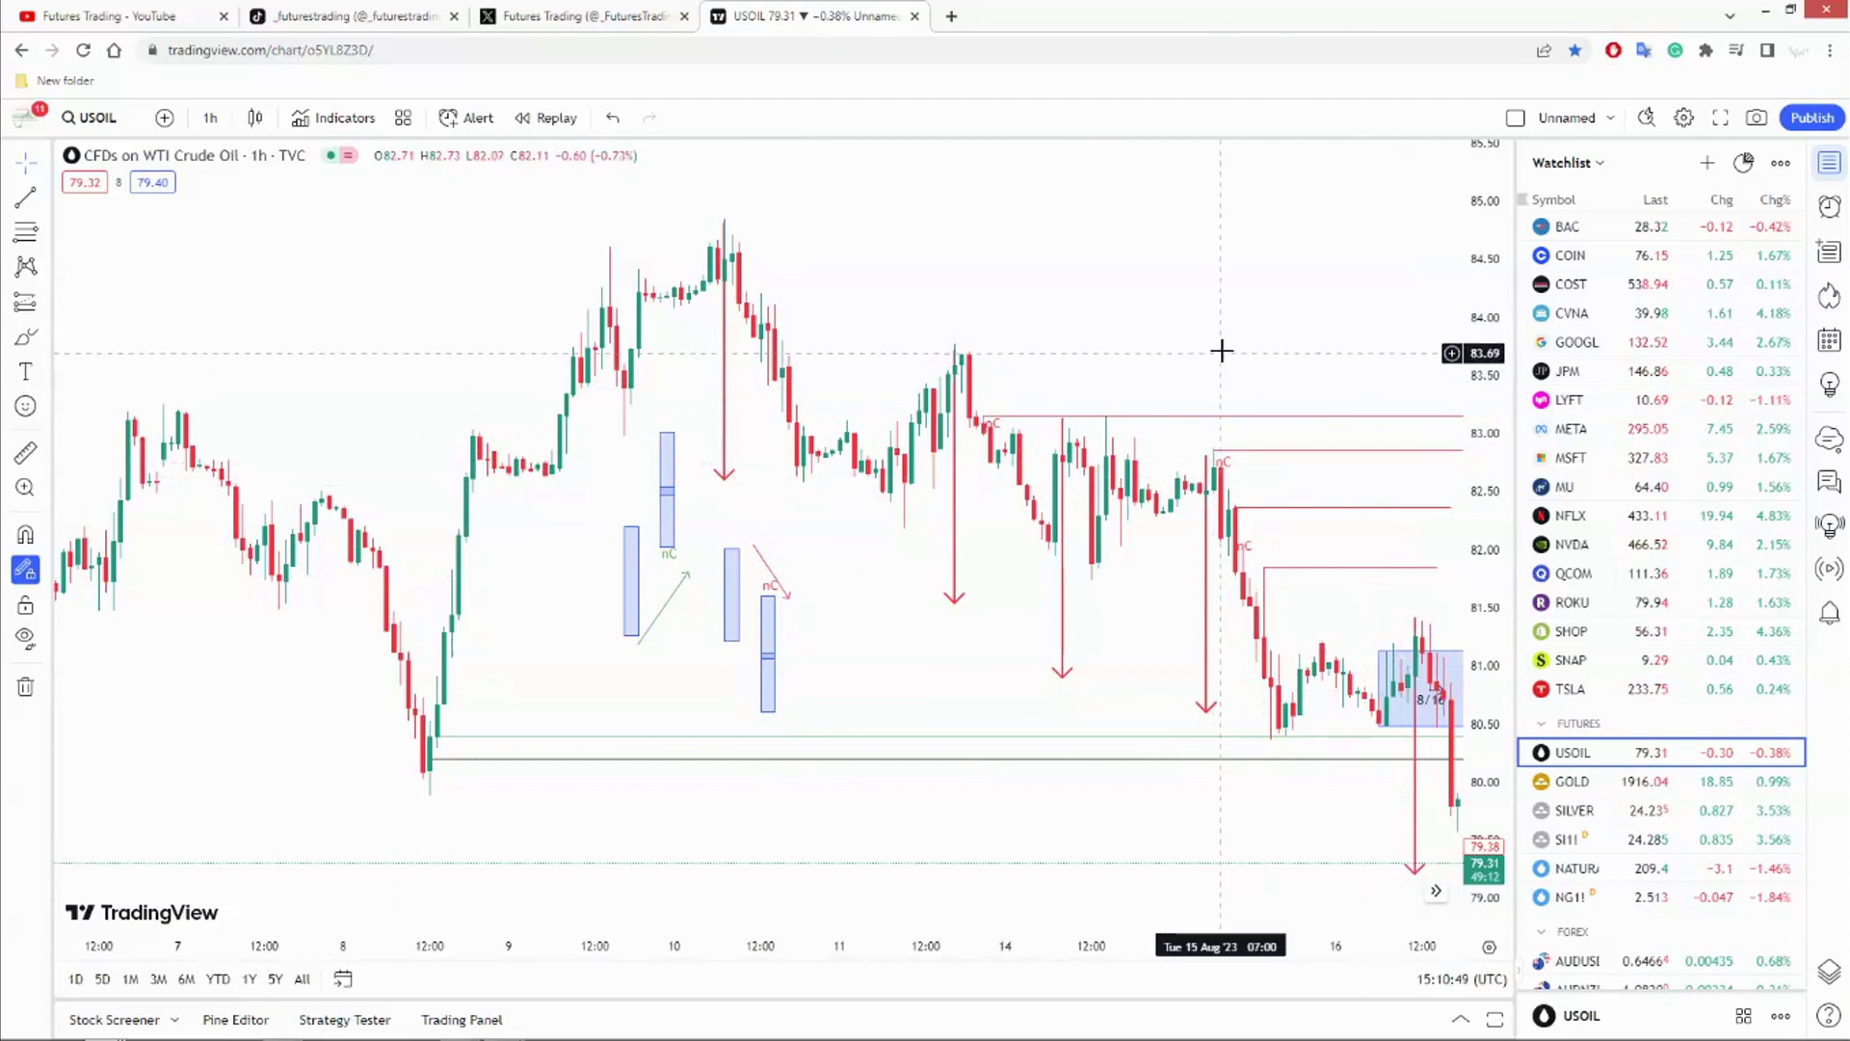
drag(1225, 350, 1242, 351)
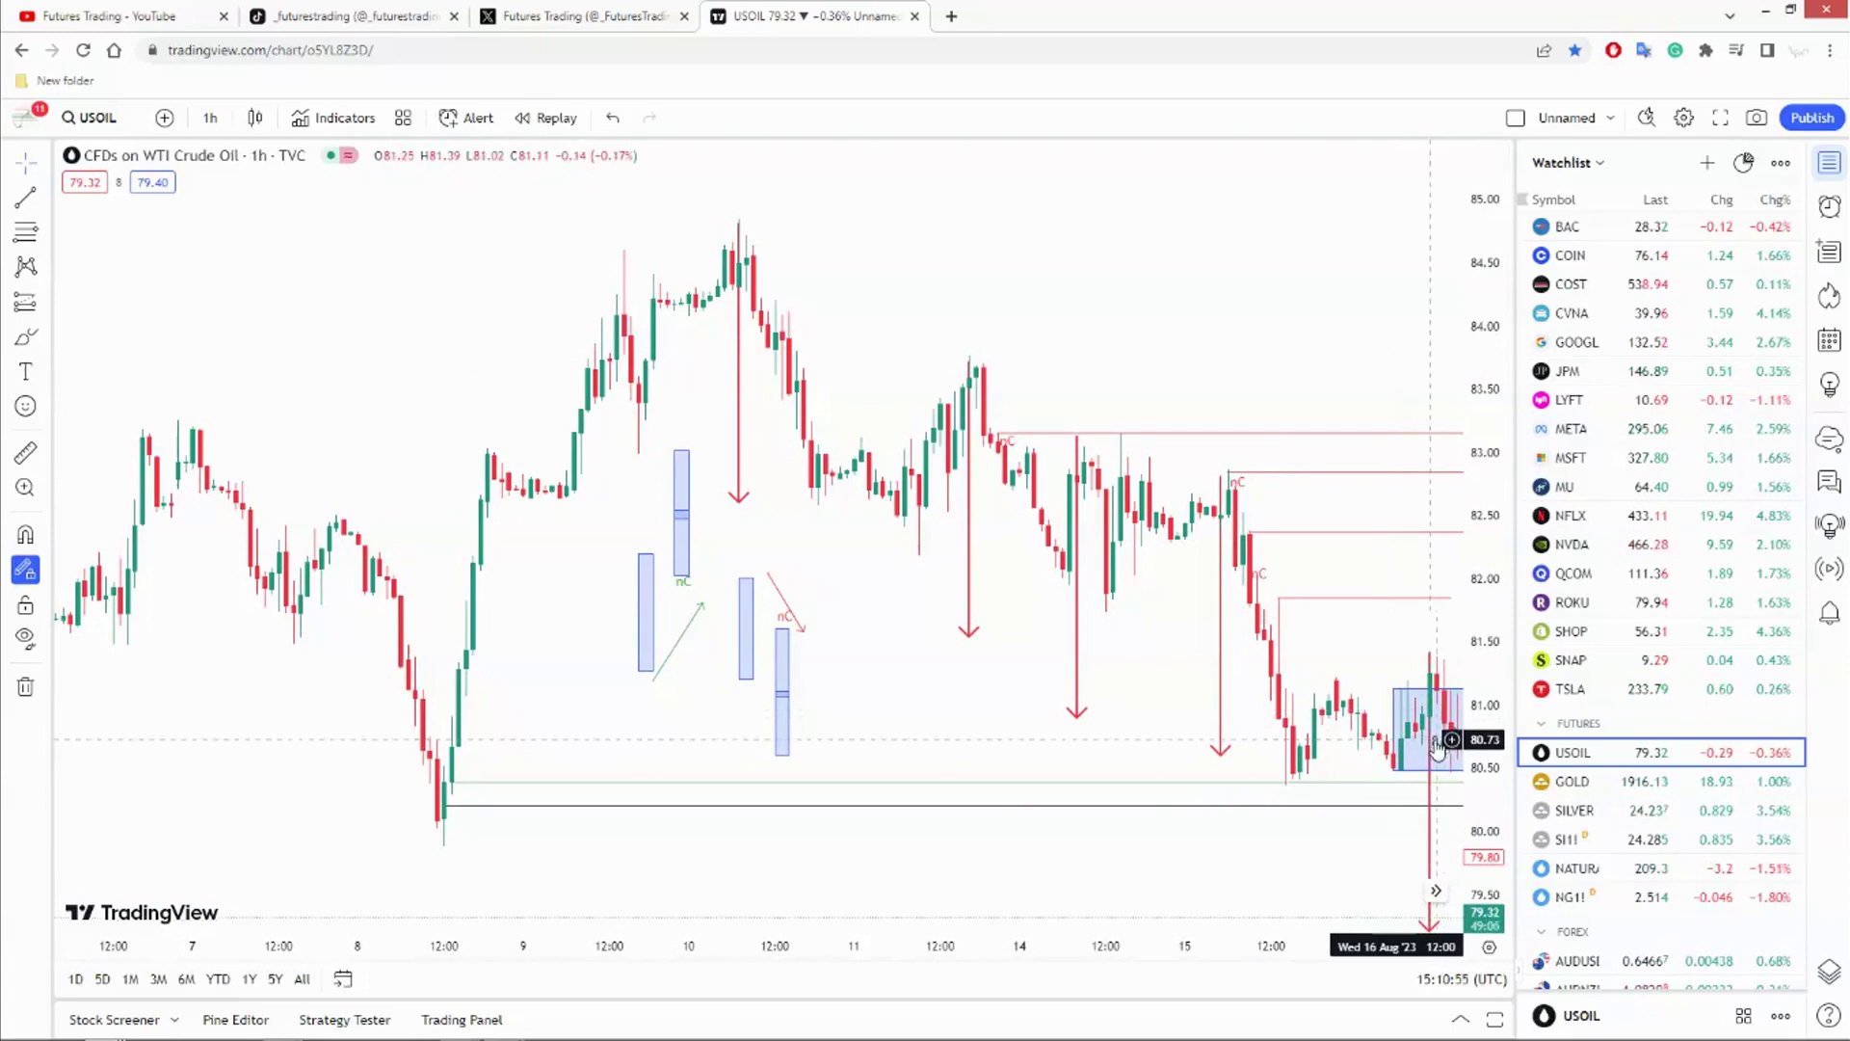
drag(1339, 373, 1297, 361)
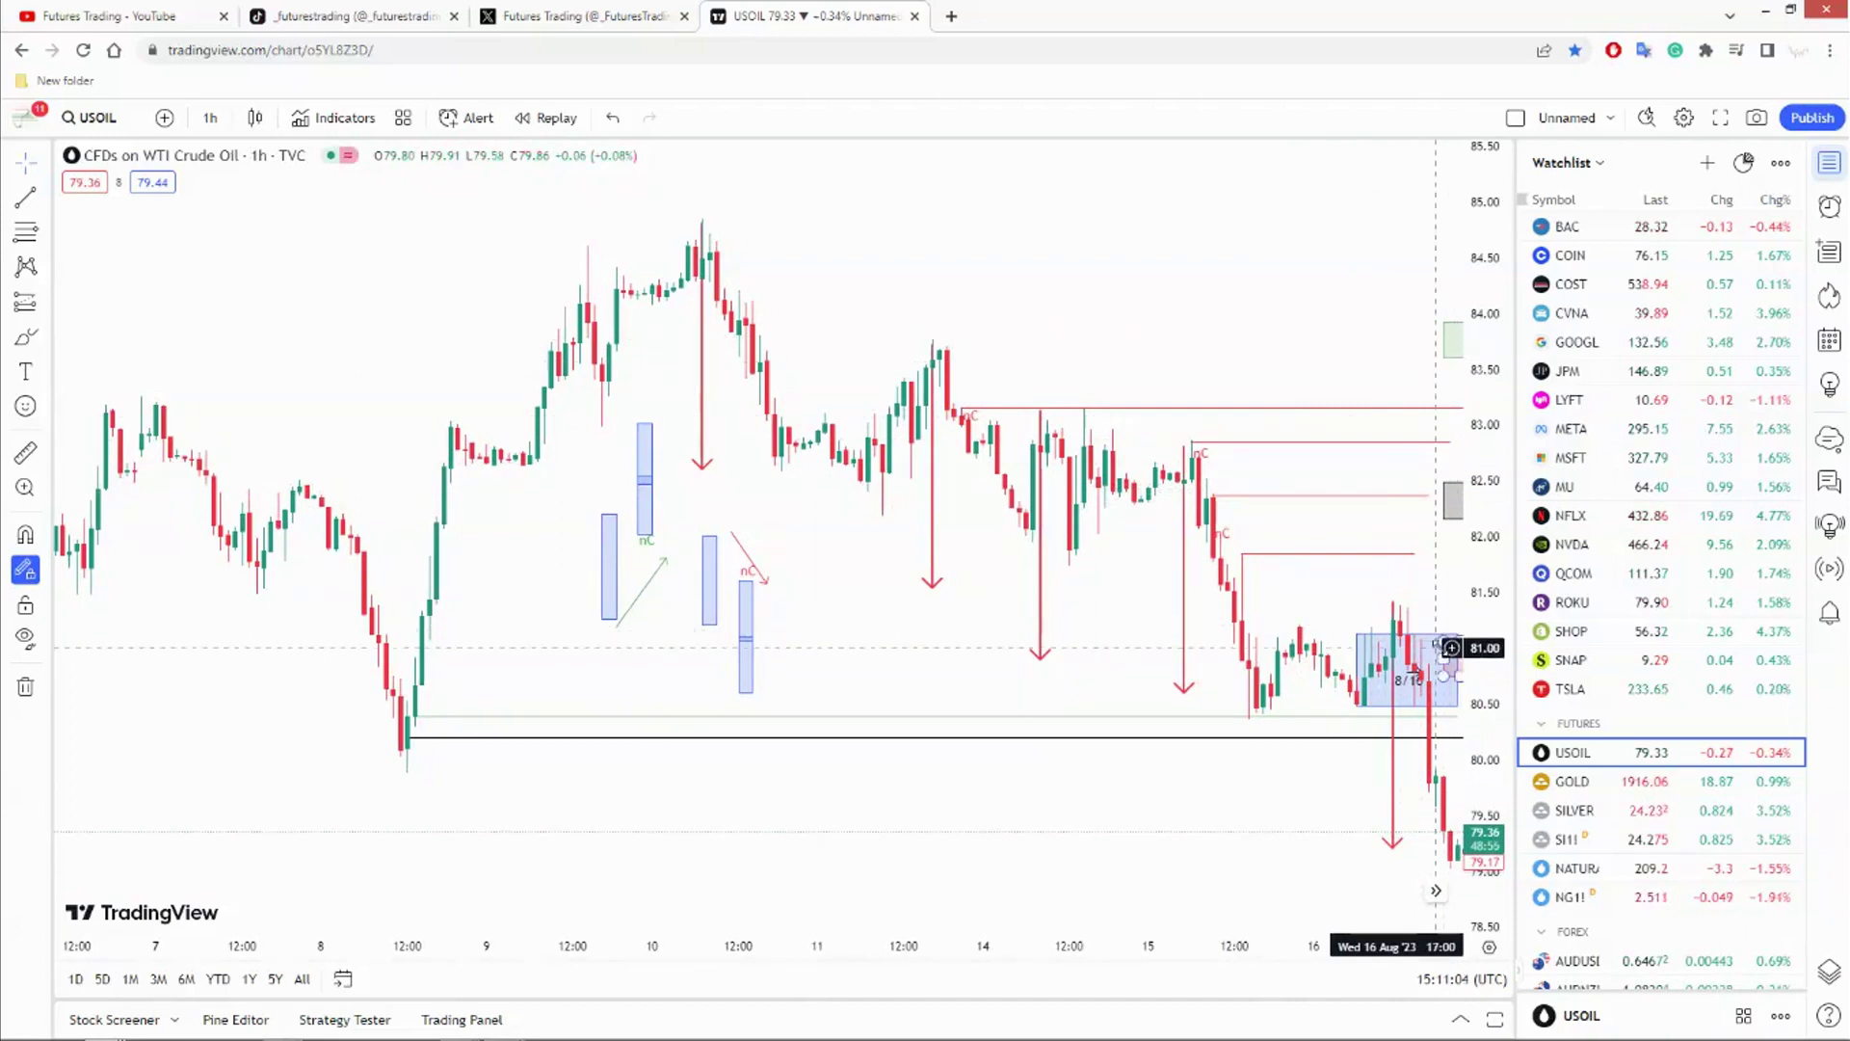
drag(1294, 317, 588, 349)
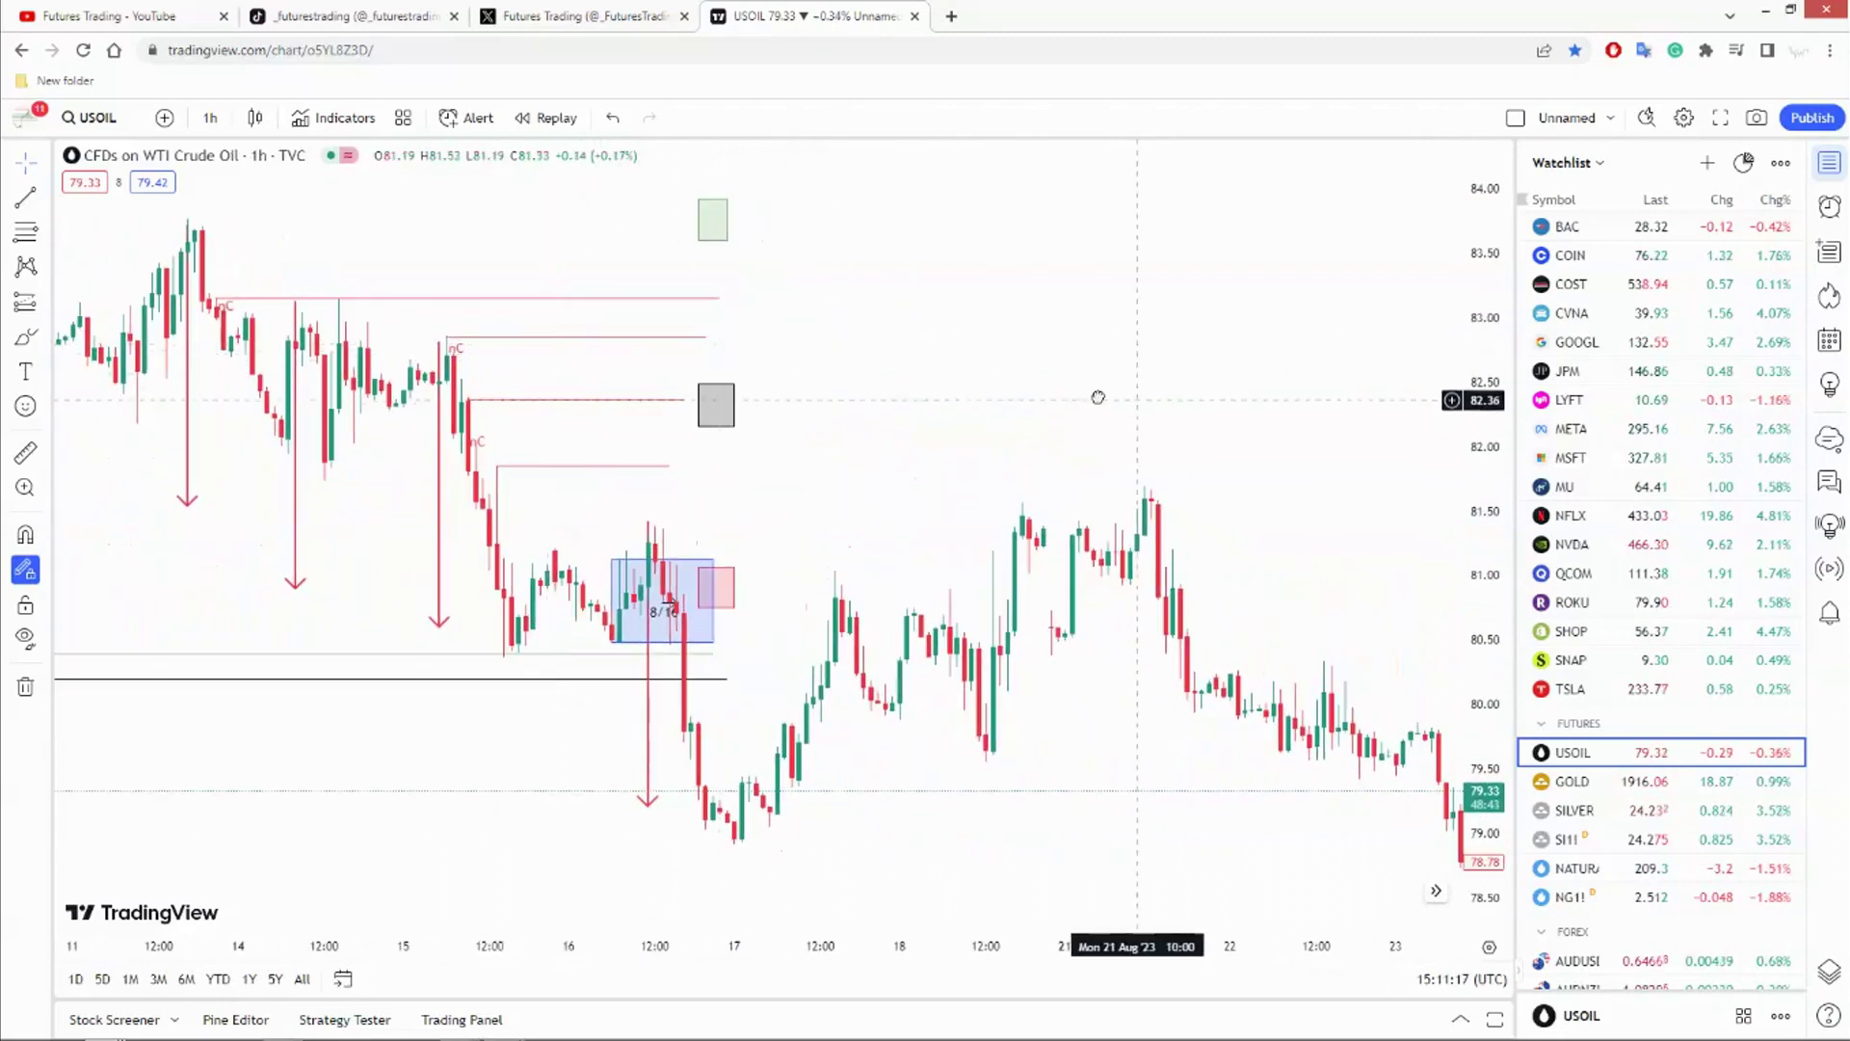
- Open the AUDUSD chart from the watchlist and review its marked trend arrows and 8/16 zone from August 7 to August 23
scroll(1674, 590, down, 3)
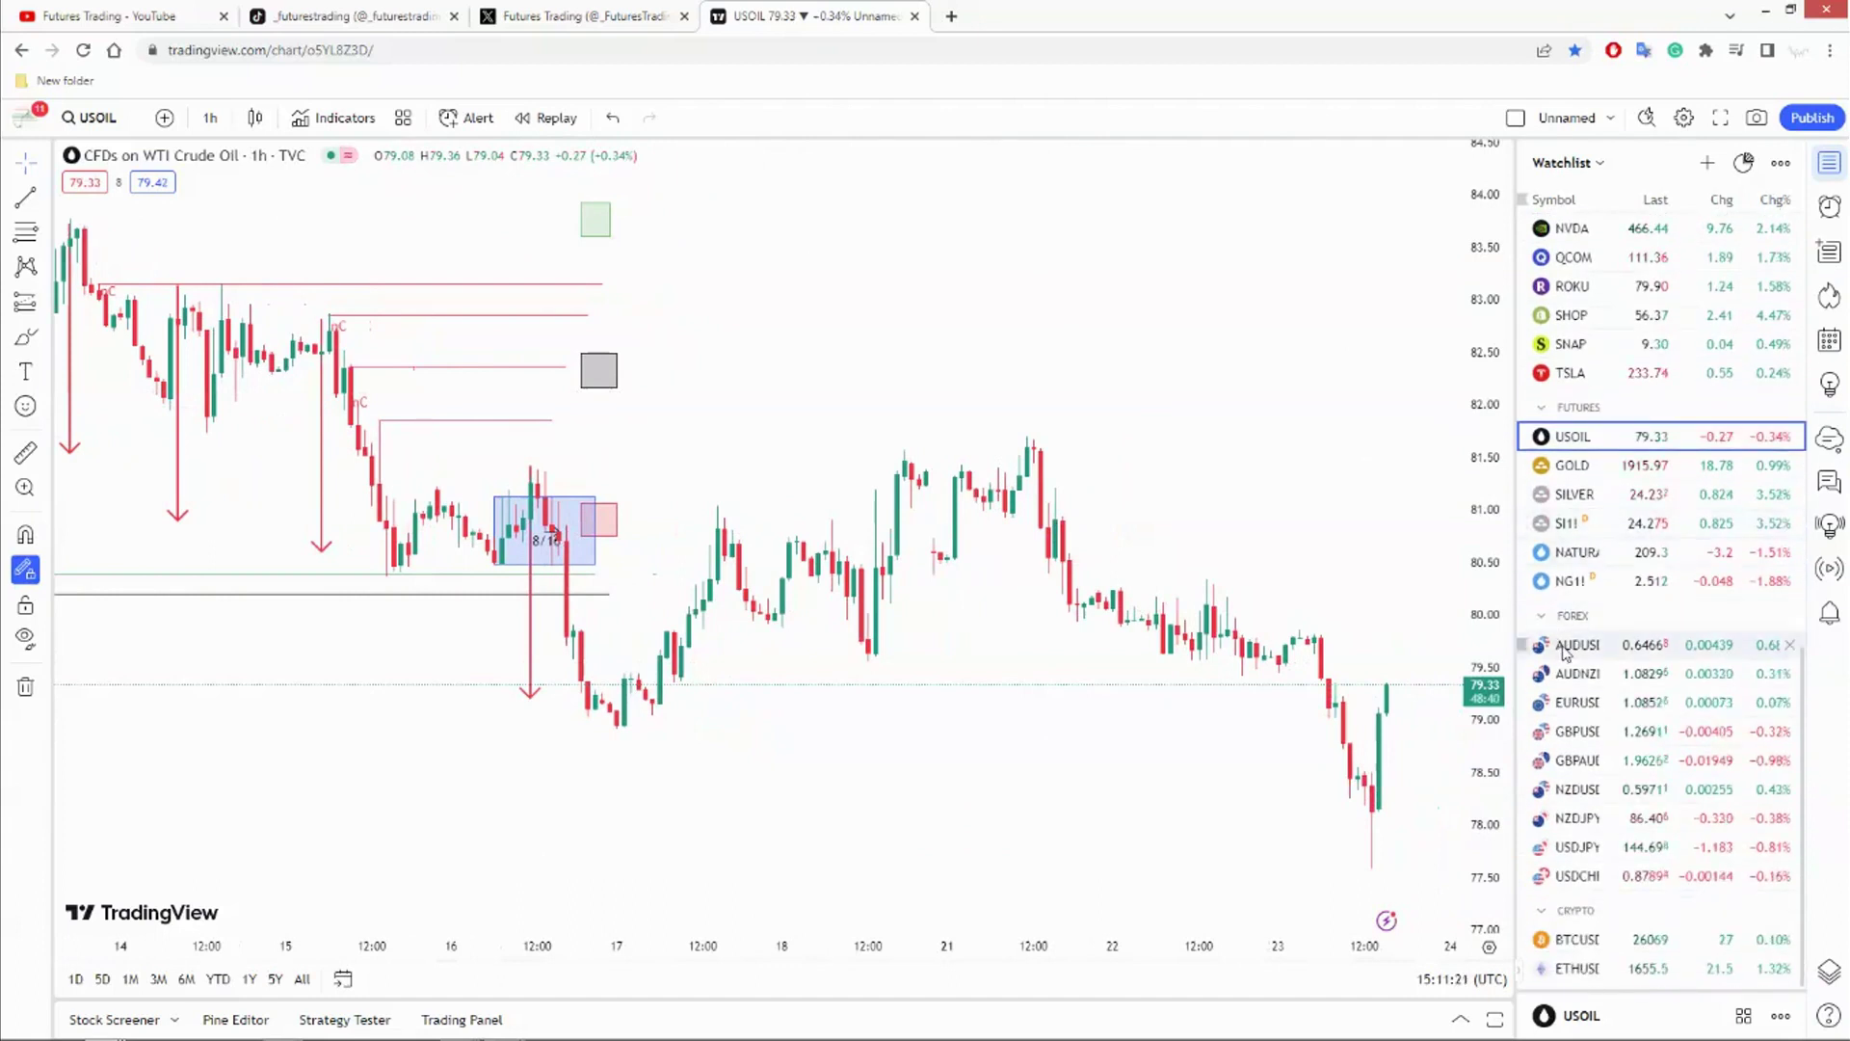
click(1563, 645)
drag(839, 457, 1128, 308)
drag(743, 343, 1203, 354)
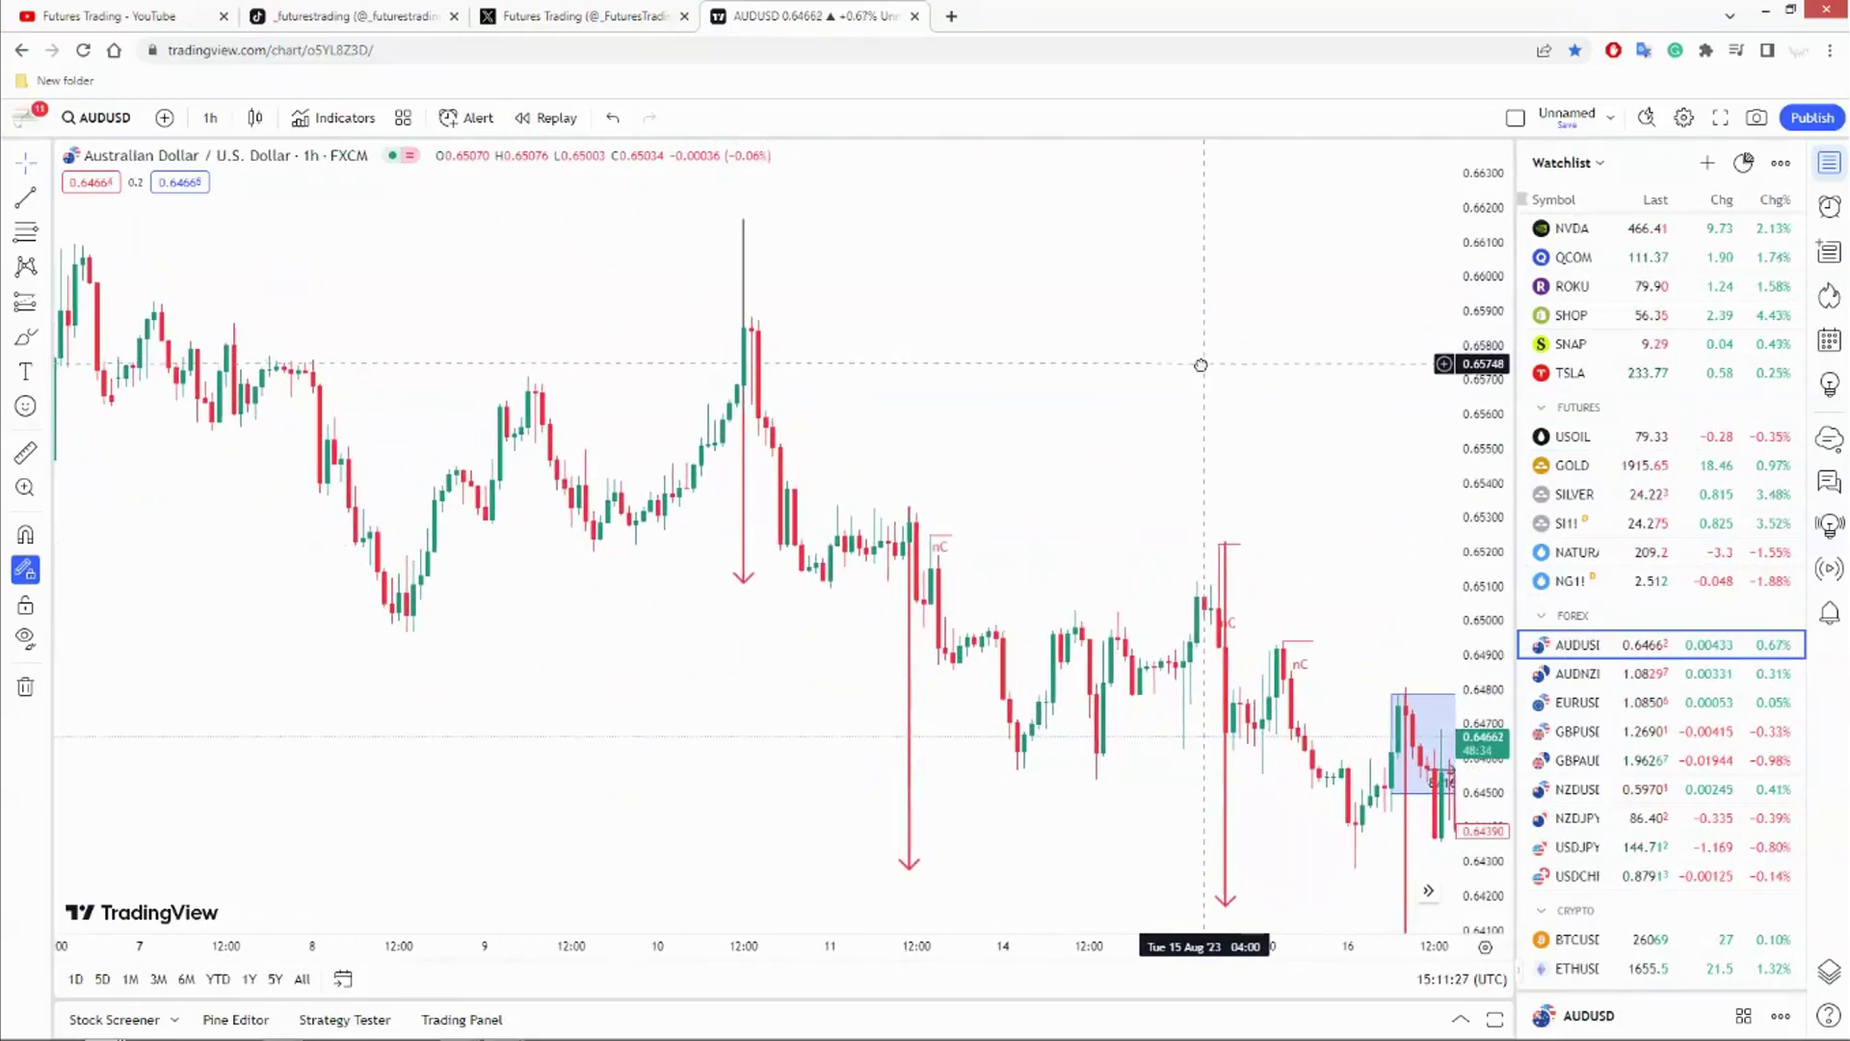
drag(1191, 368, 540, 385)
drag(1218, 409, 972, 414)
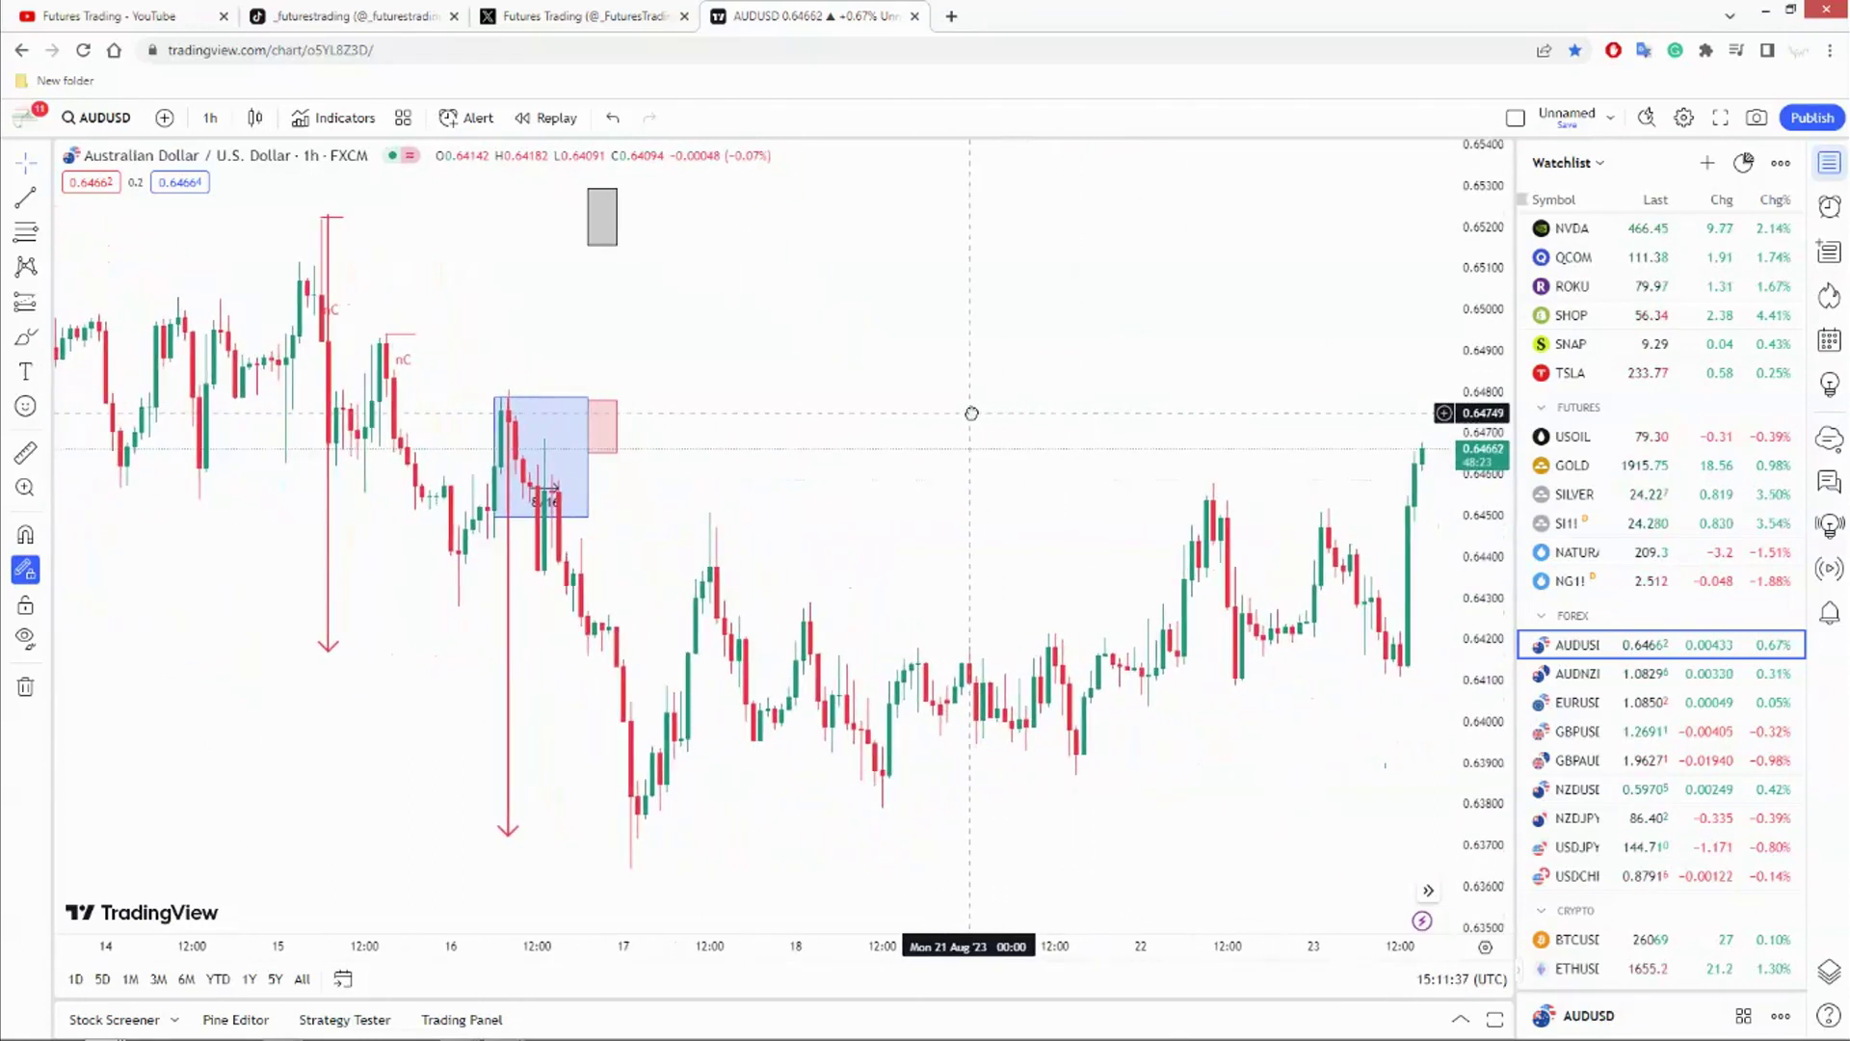
- Bring up the AUDNZD chart and follow price from the early August arrows past the 8/16 target boxes to August 23
click(1568, 677)
drag(723, 488, 1300, 435)
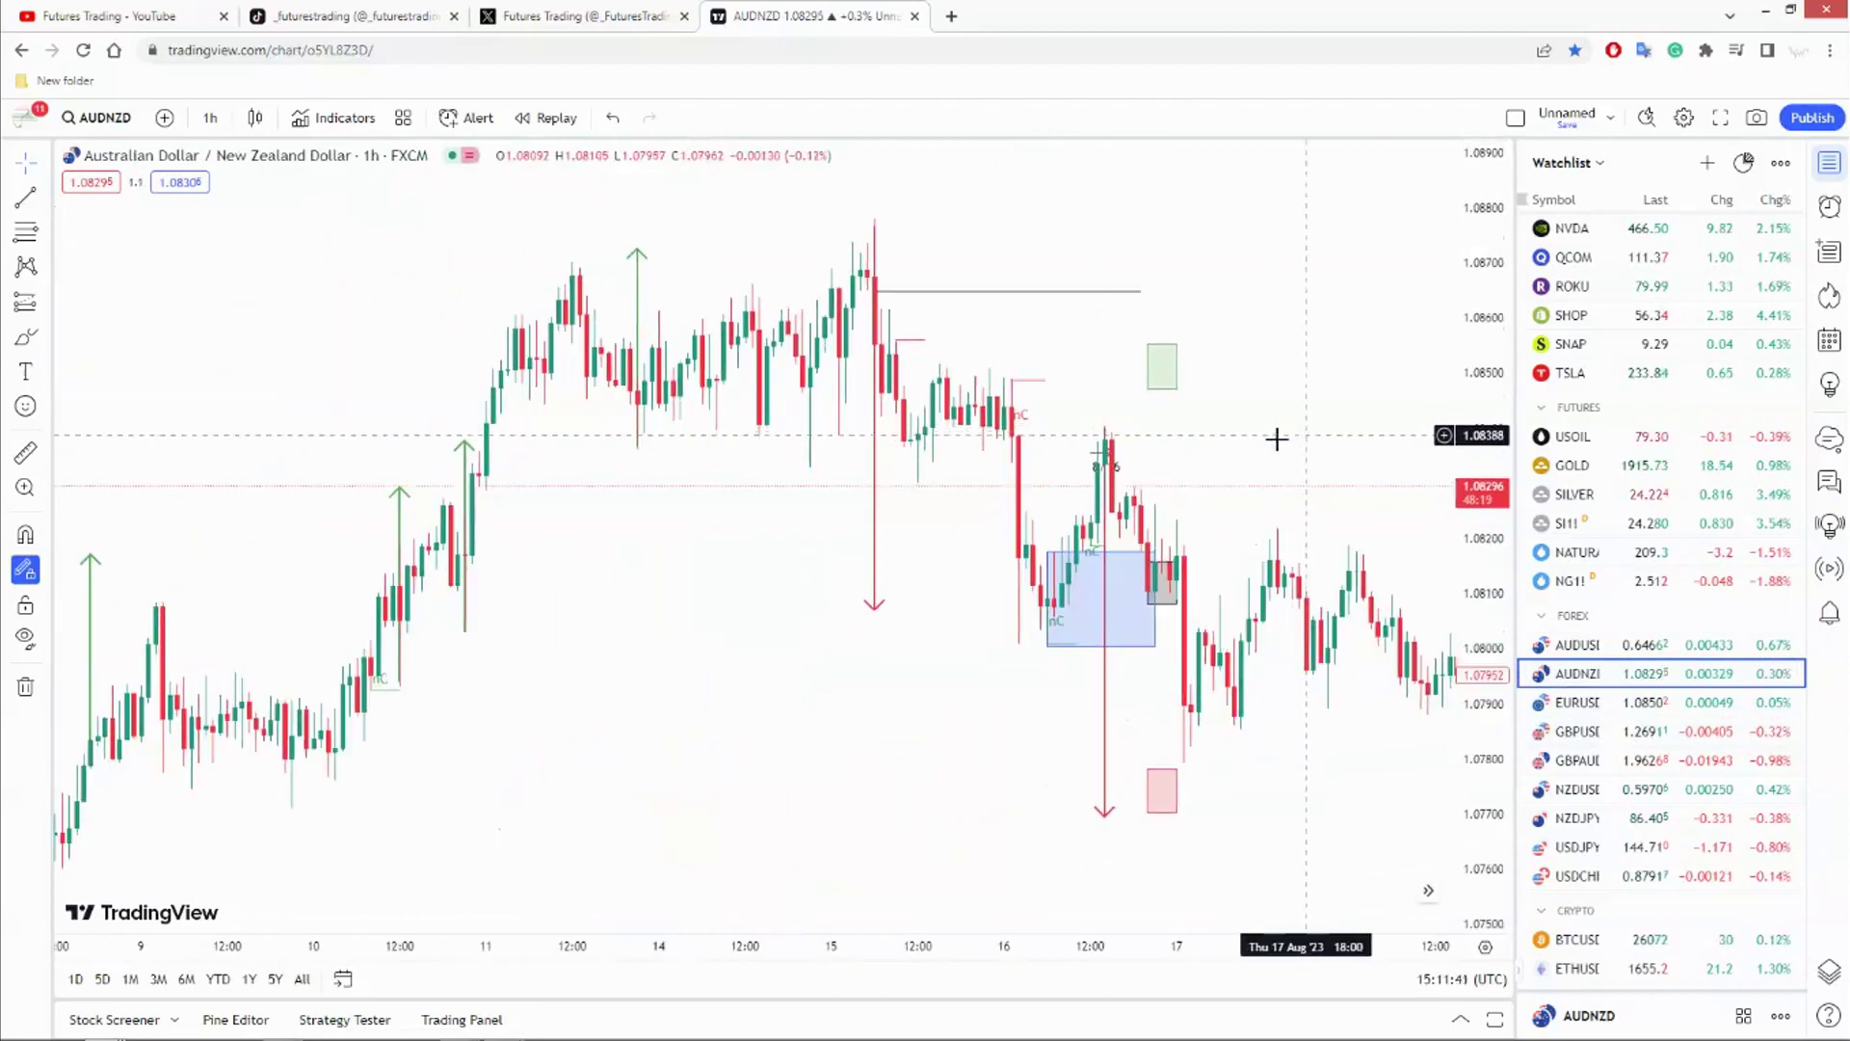
drag(755, 706, 1074, 687)
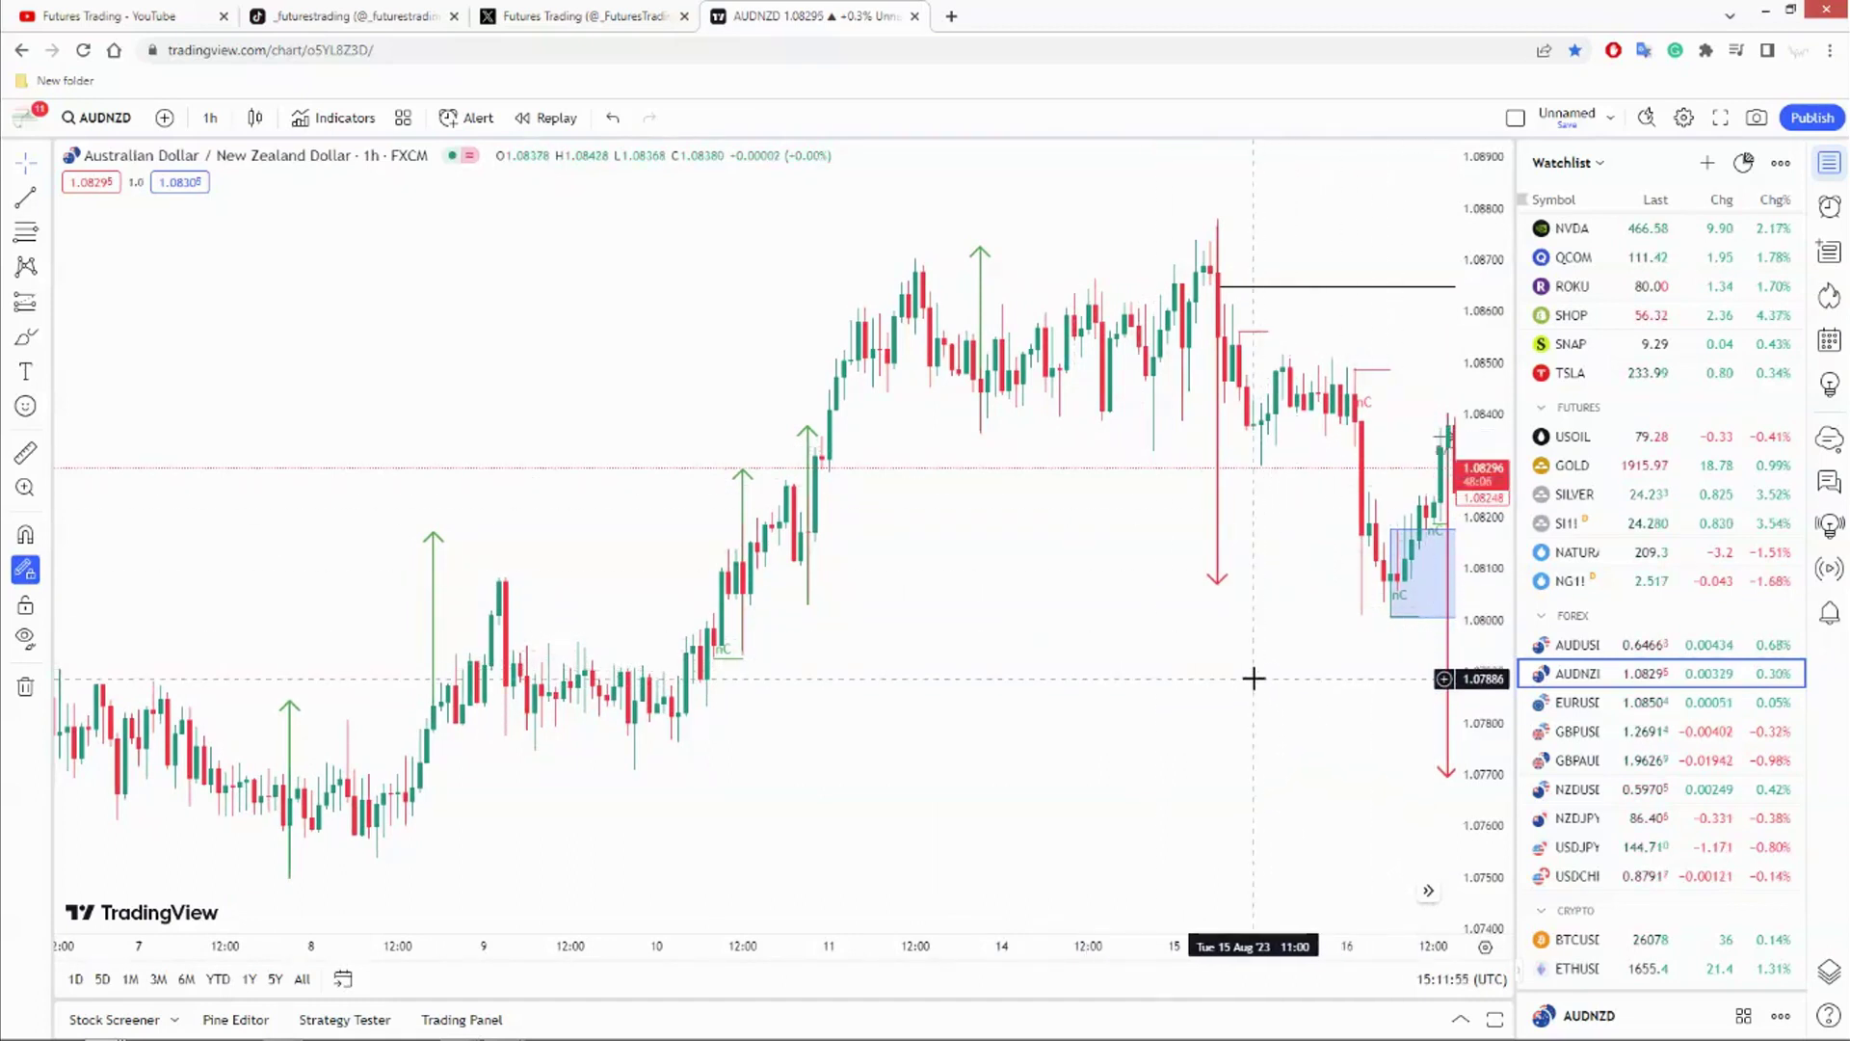
drag(1251, 682, 520, 750)
drag(1107, 400, 912, 417)
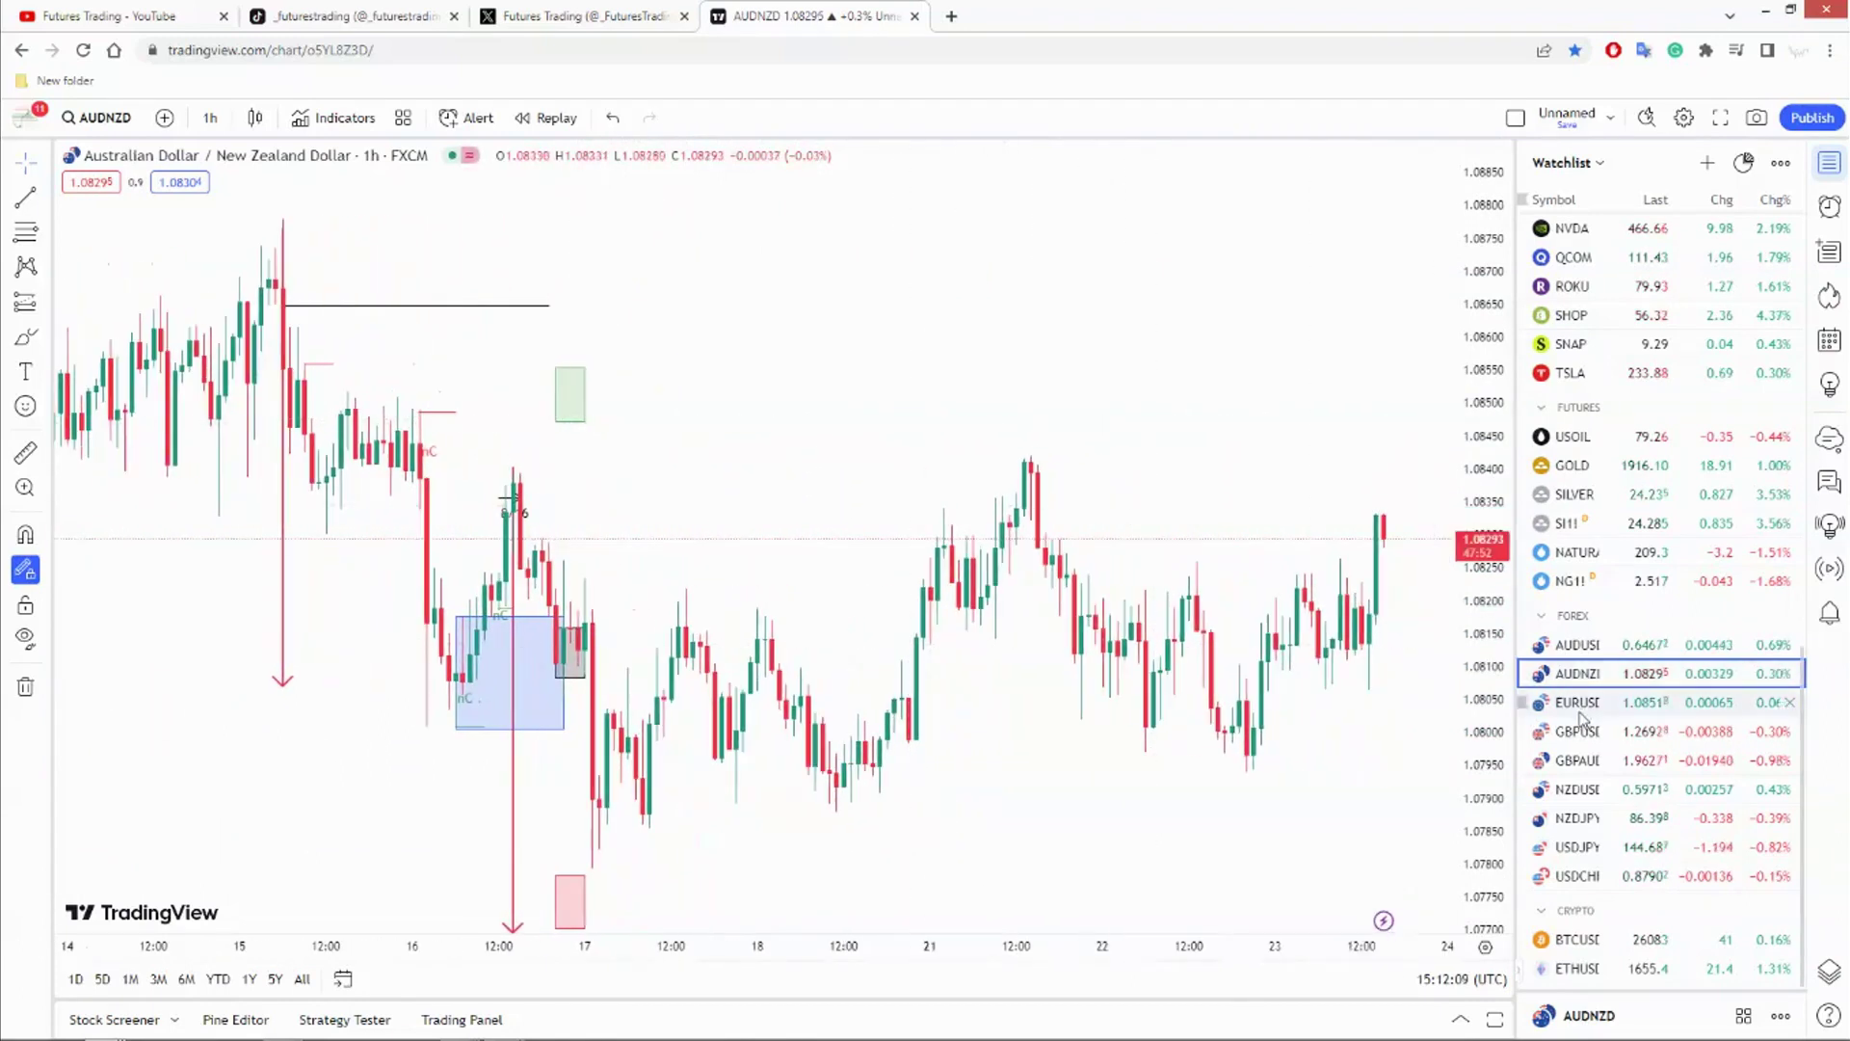
- Show the EURUSD chart and compare the August 7 to 16 markings with the price movement up to August 23
click(1578, 703)
drag(651, 741, 1157, 711)
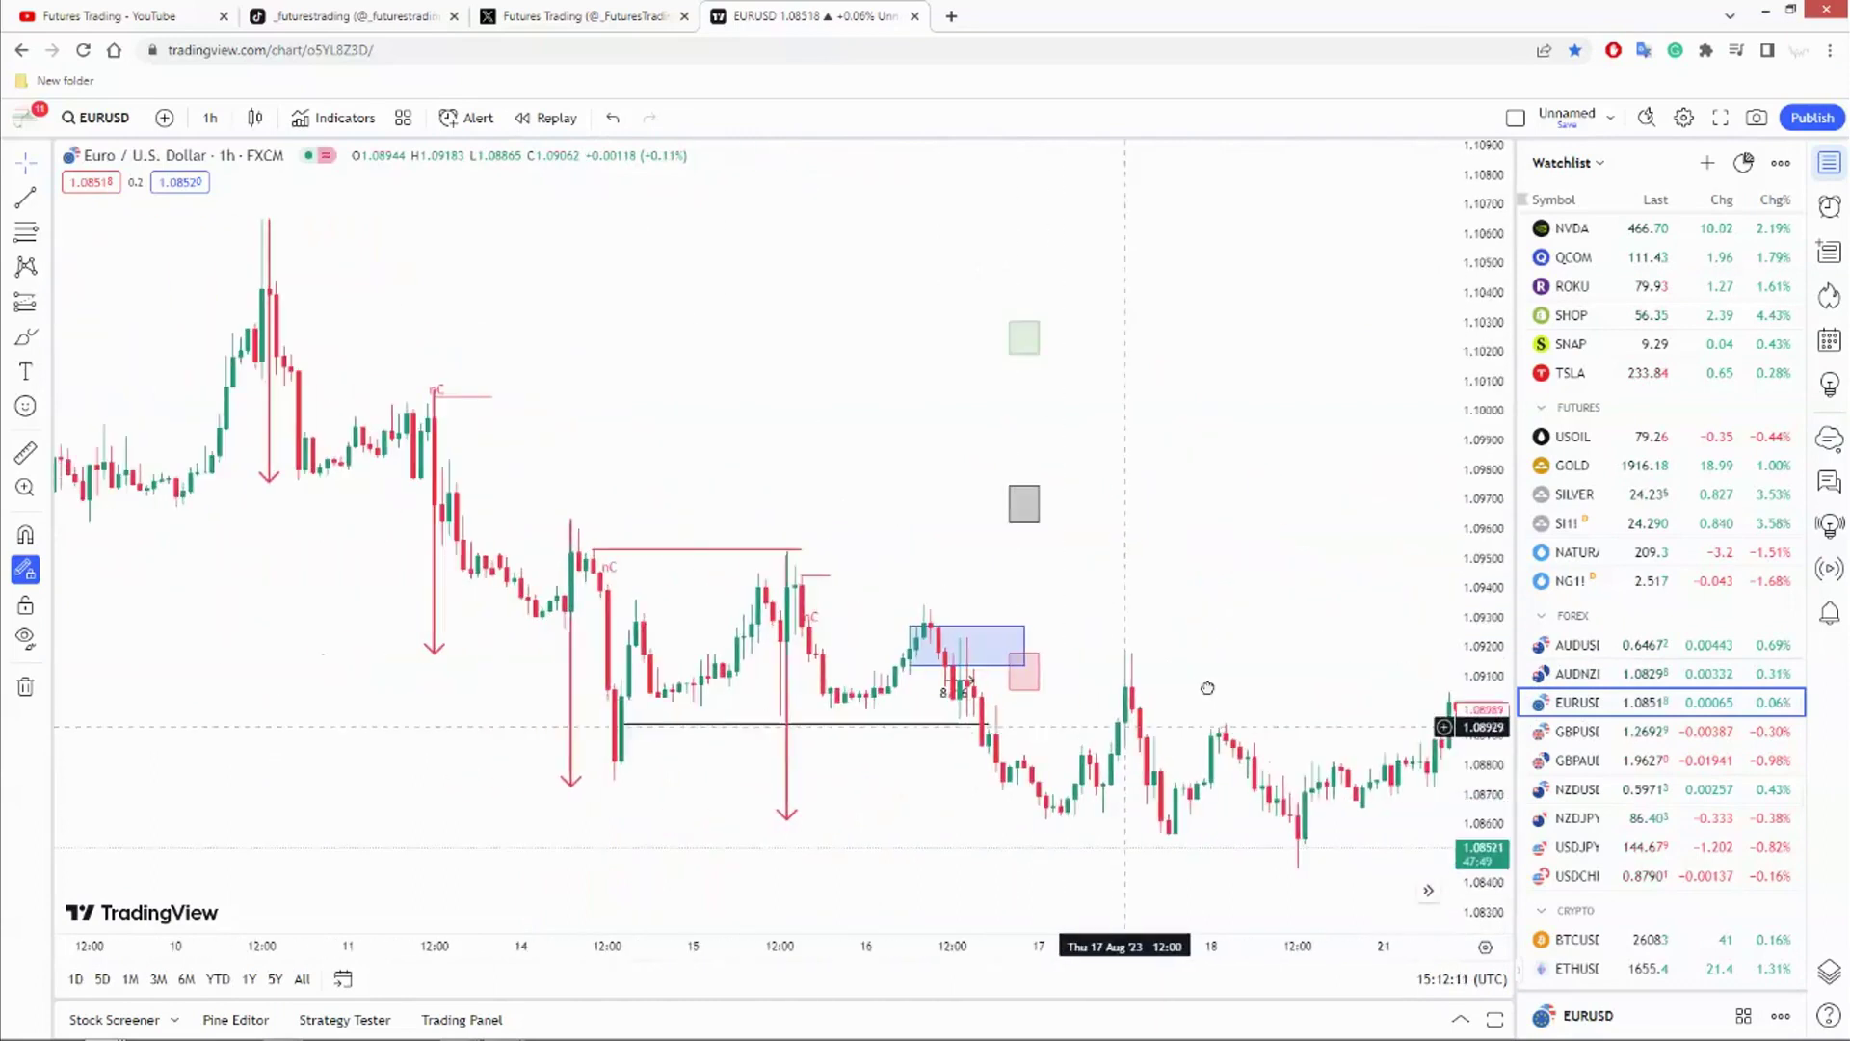
drag(1050, 418, 1214, 417)
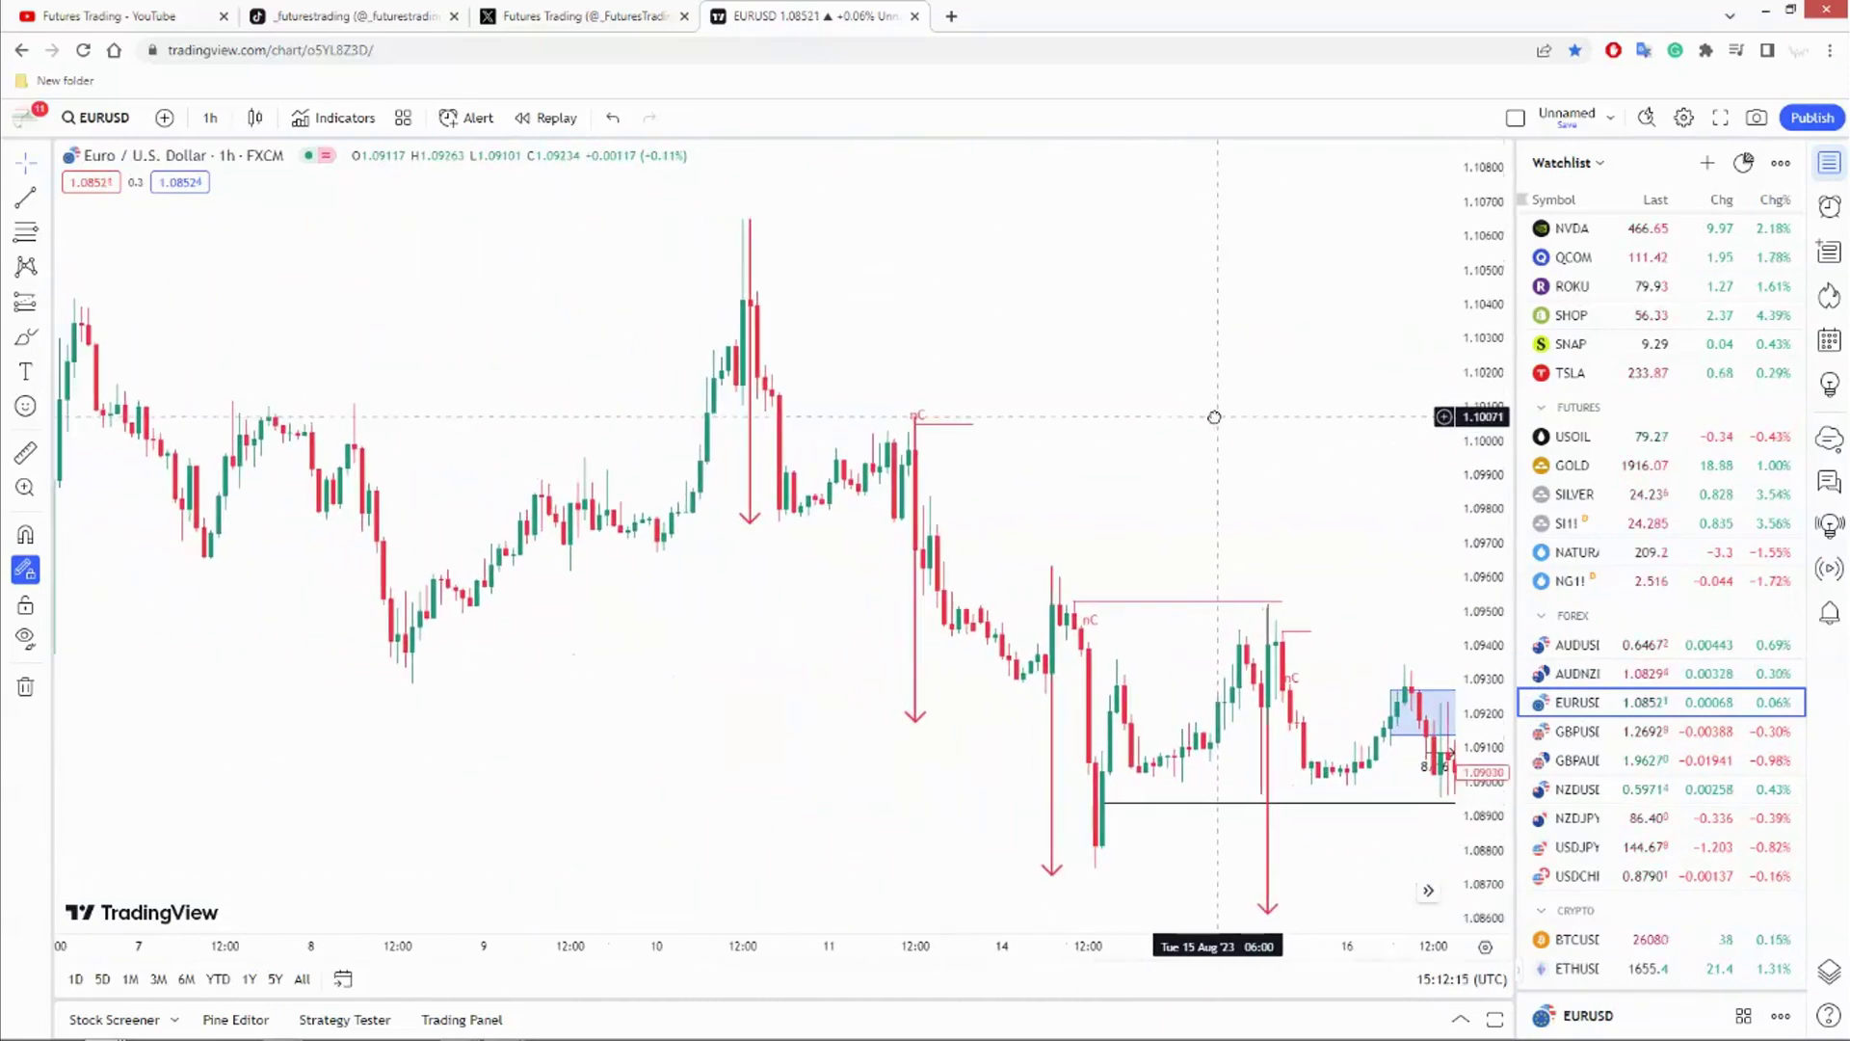
drag(1214, 422, 475, 412)
drag(1028, 438, 880, 424)
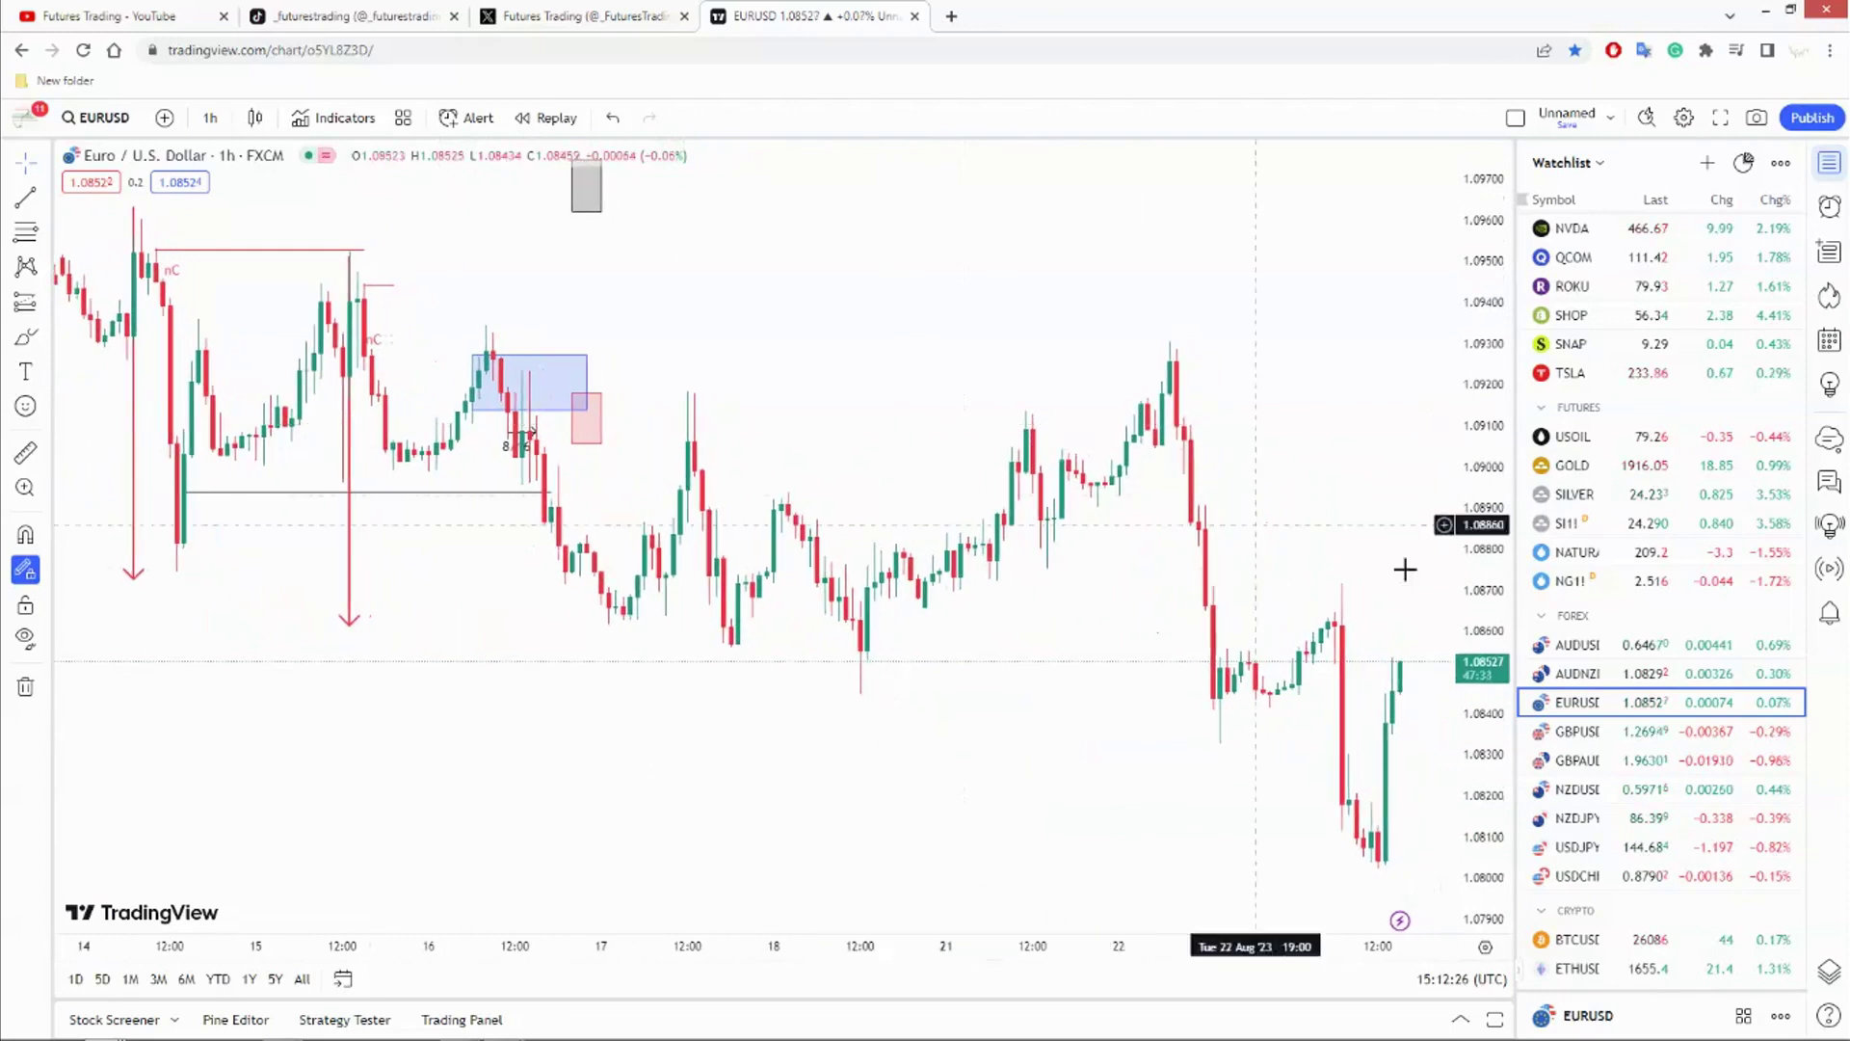
- Switch to the GBPUSD chart and check earlier price action, the 8/16 zone with its target boxes, and the latest August 23 bars
click(1568, 735)
drag(953, 604, 1281, 747)
drag(642, 347, 1105, 380)
drag(1105, 379, 405, 378)
drag(1162, 280, 964, 275)
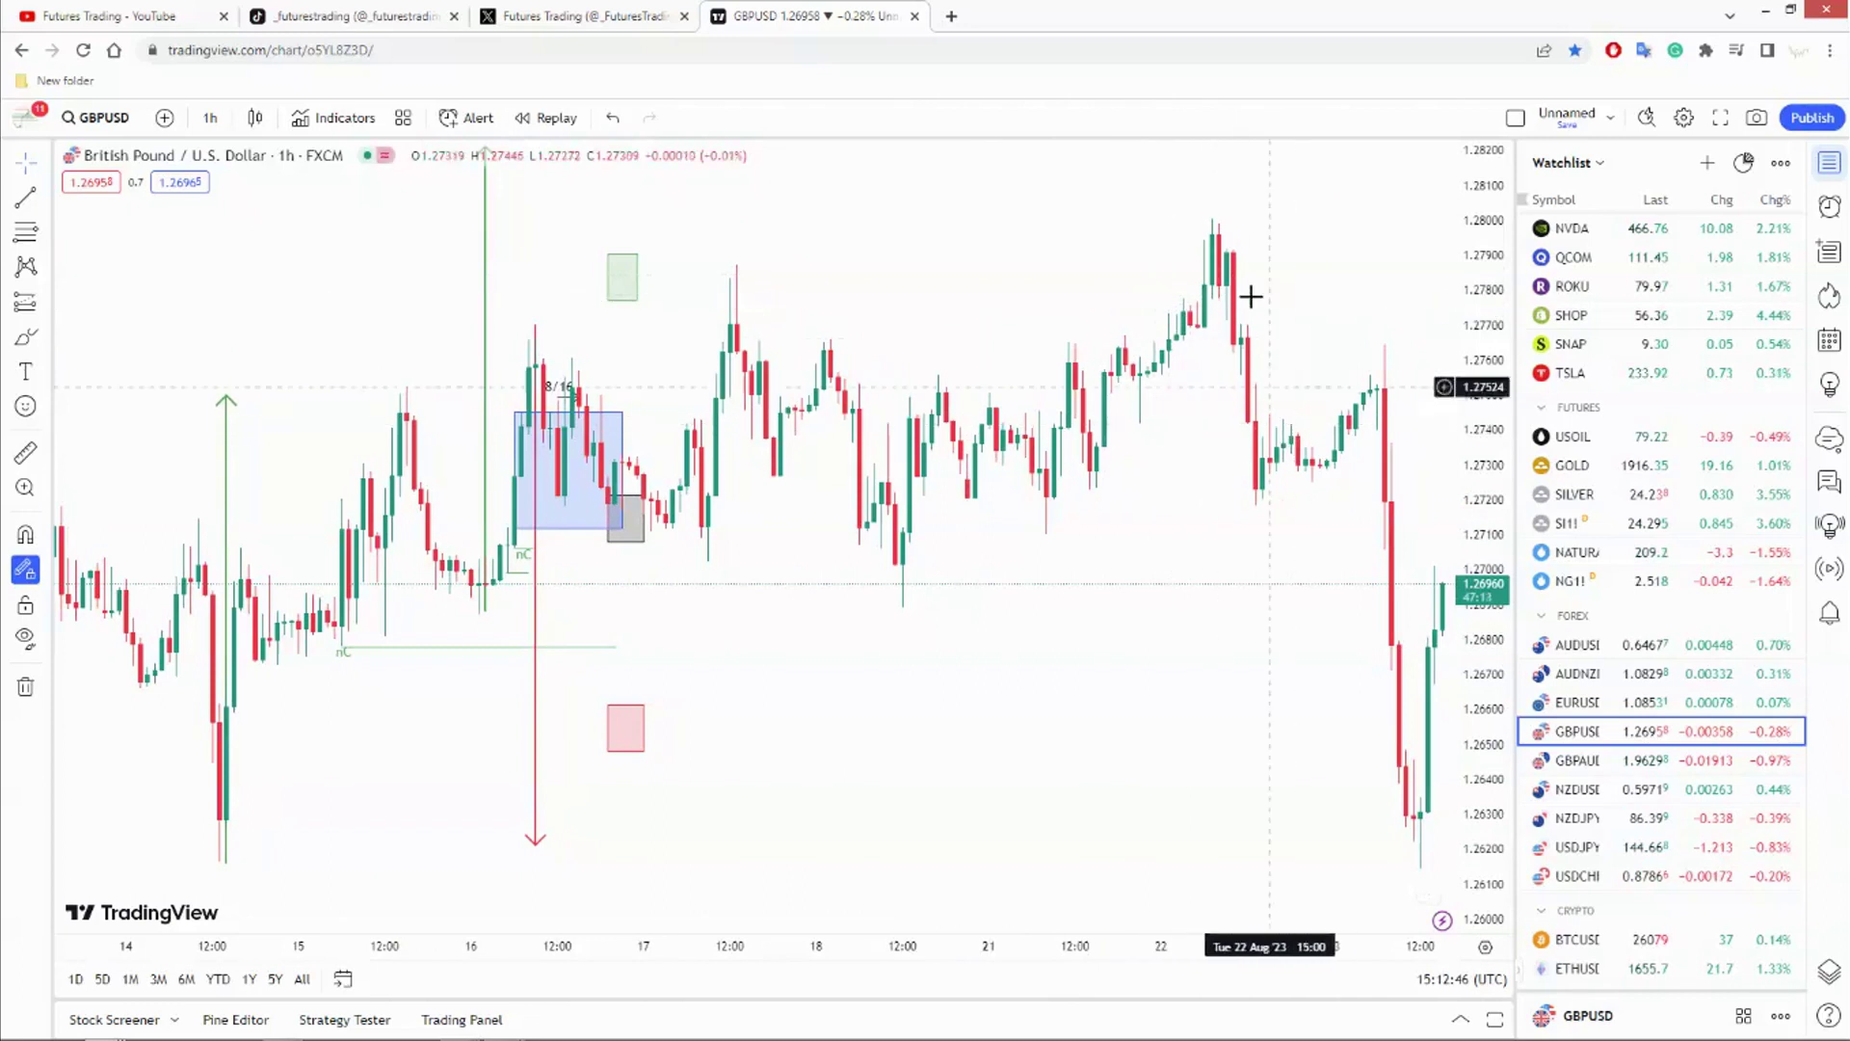
drag(1084, 253, 941, 248)
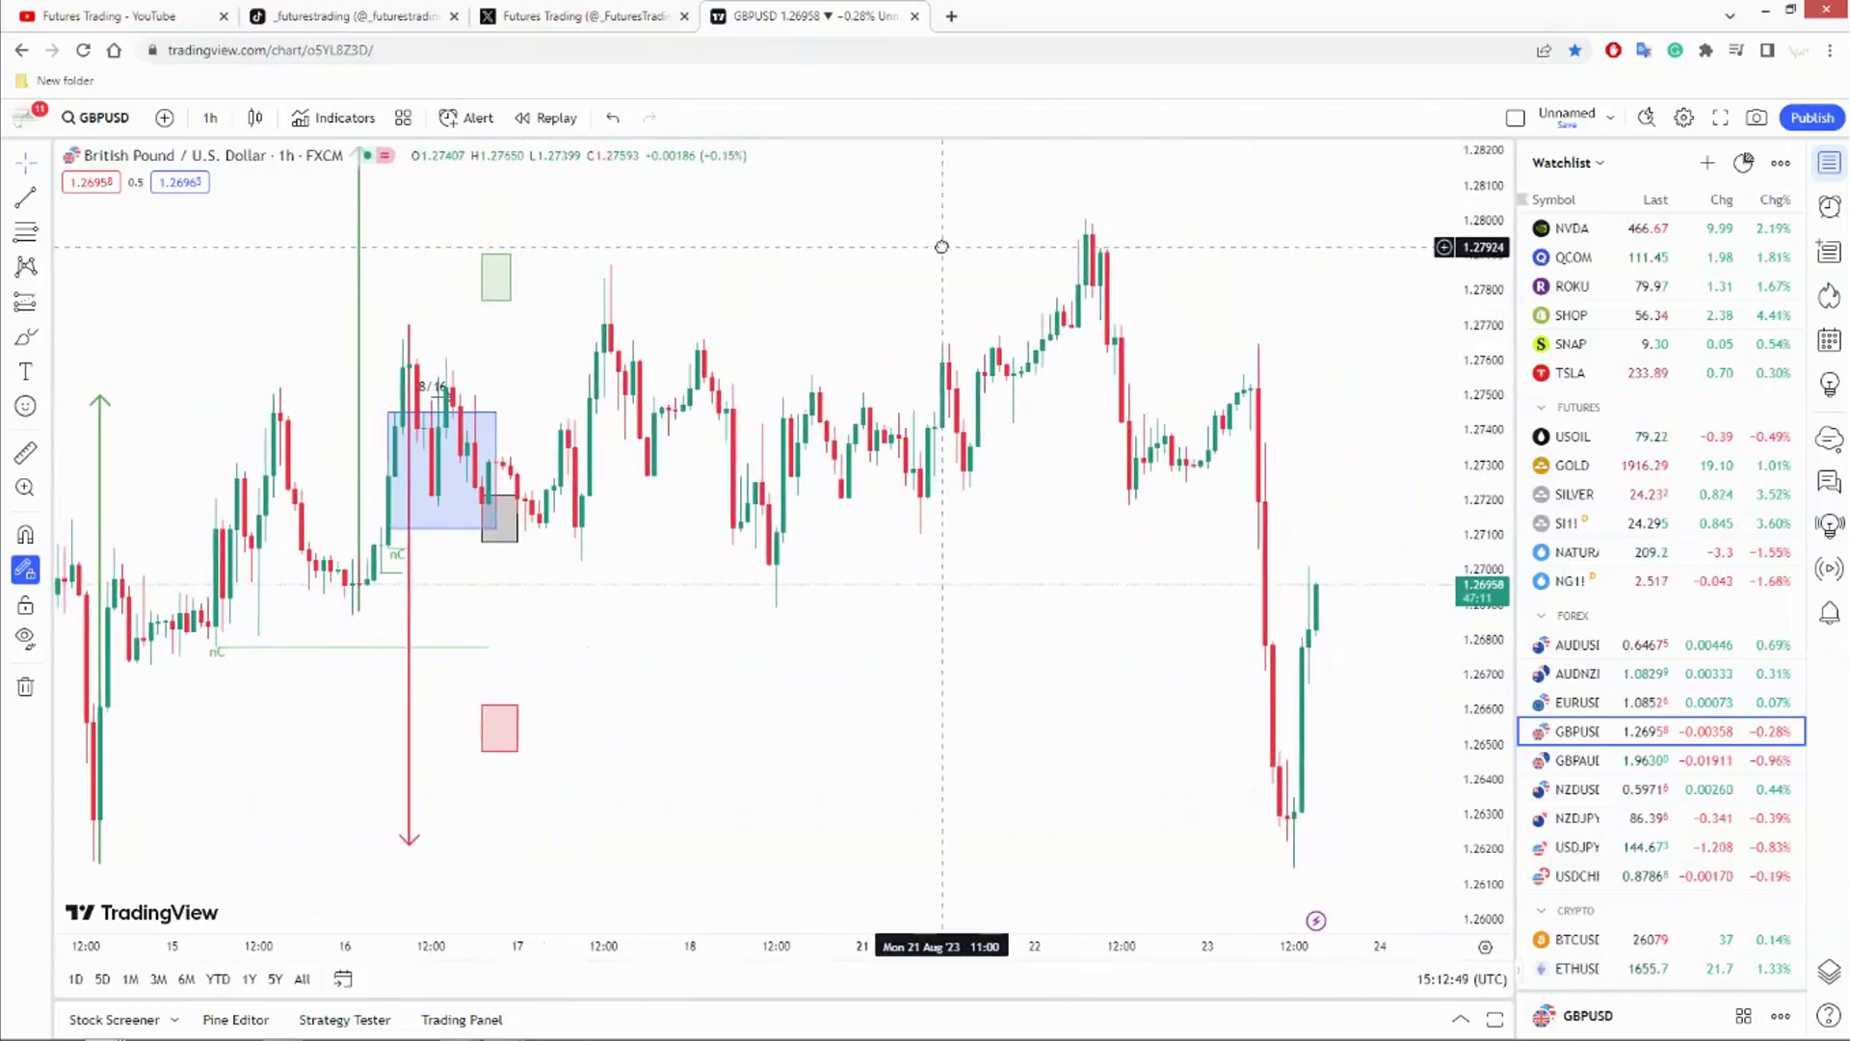
- Open the GBPAUD chart and trace the green arrows and 8/16 zone from August 10 forward to August 23
click(1582, 763)
drag(749, 628, 1435, 513)
drag(645, 363, 494, 374)
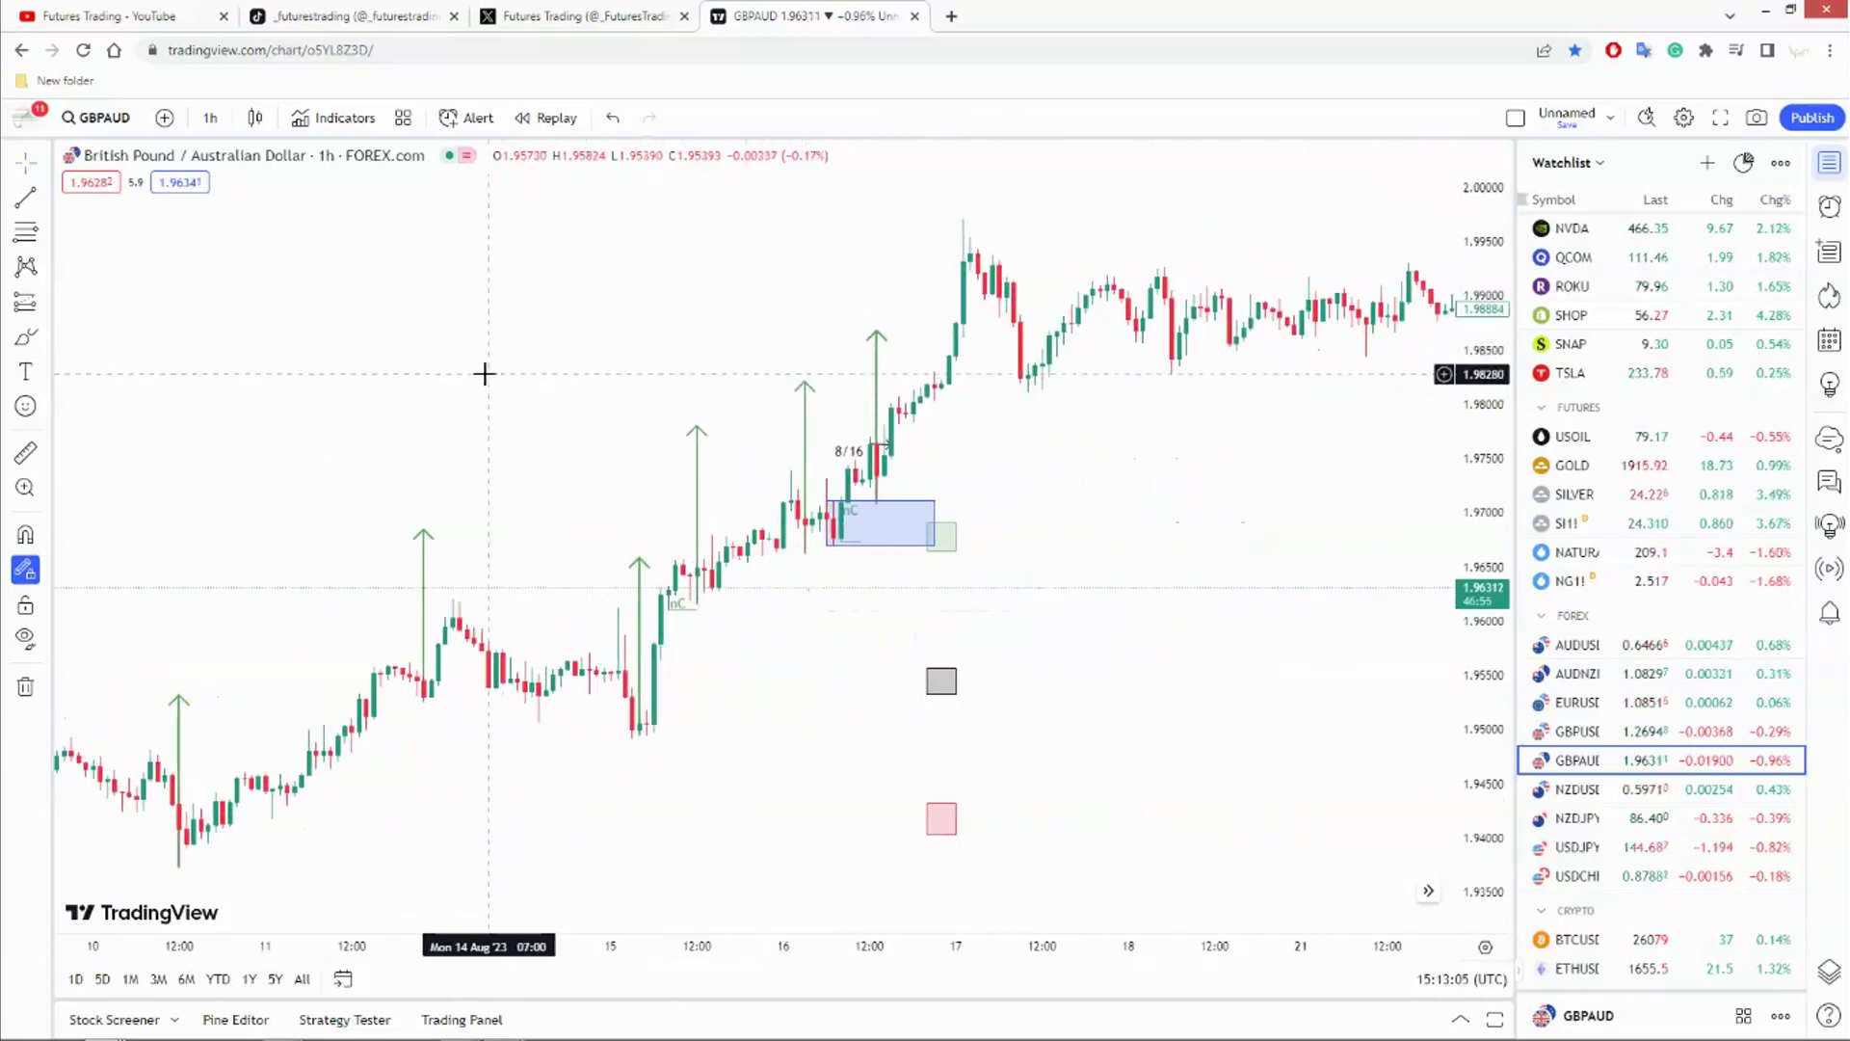
drag(1130, 455, 750, 446)
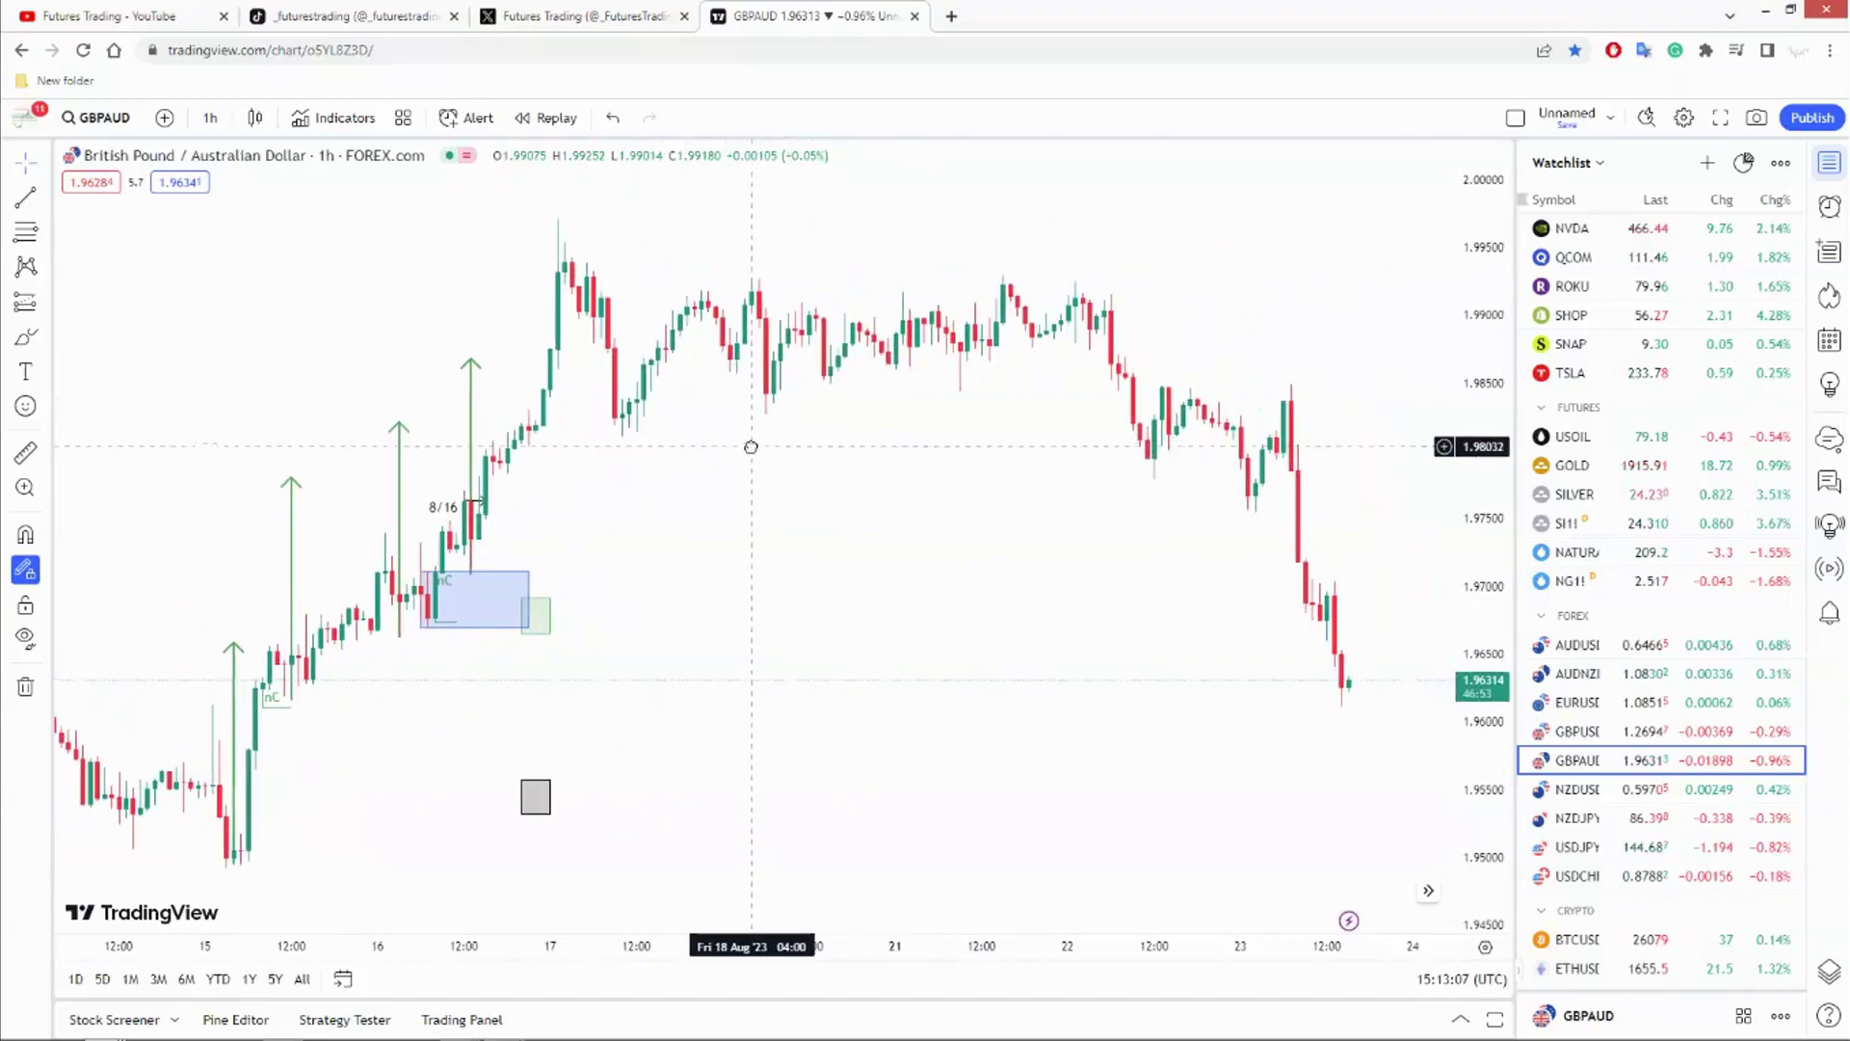
- Display the NZDUSD chart and examine how price moved around the 8/16 zone and target boxes through August 23
click(1577, 794)
drag(785, 487, 1275, 493)
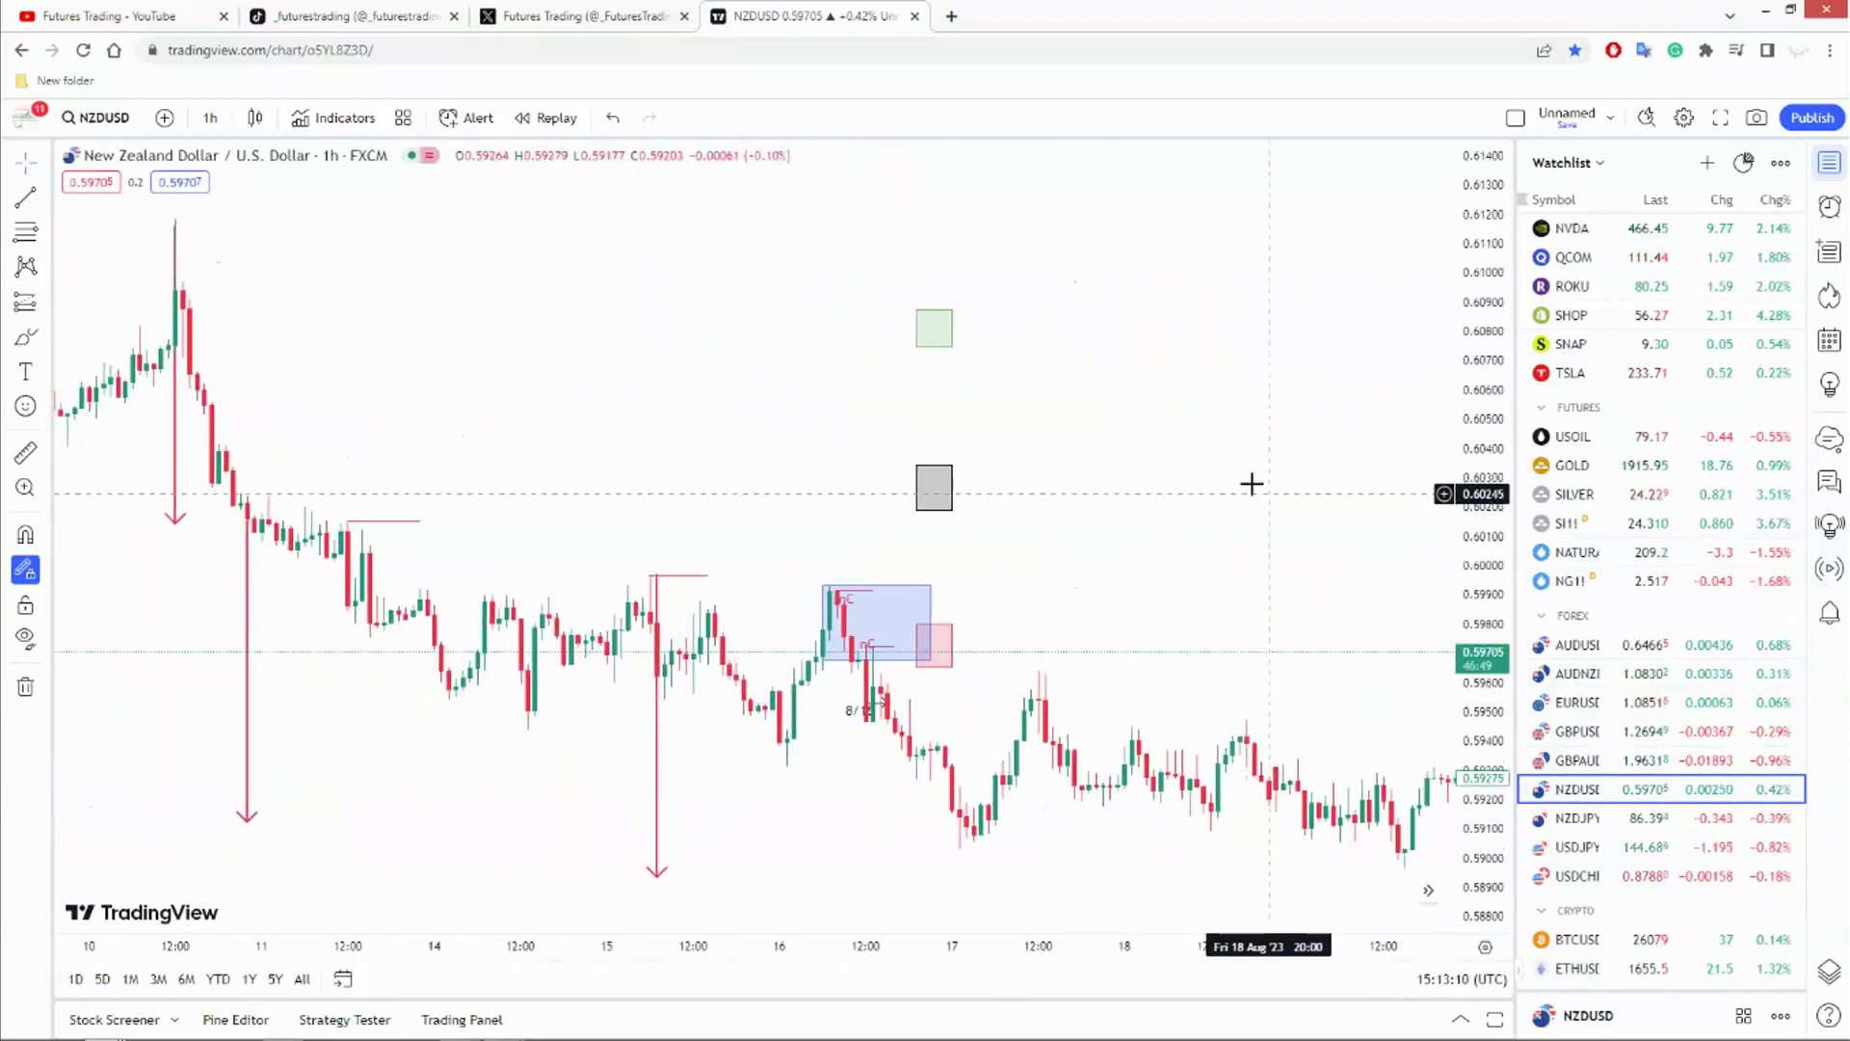
drag(659, 346, 456, 382)
drag(1168, 390, 959, 380)
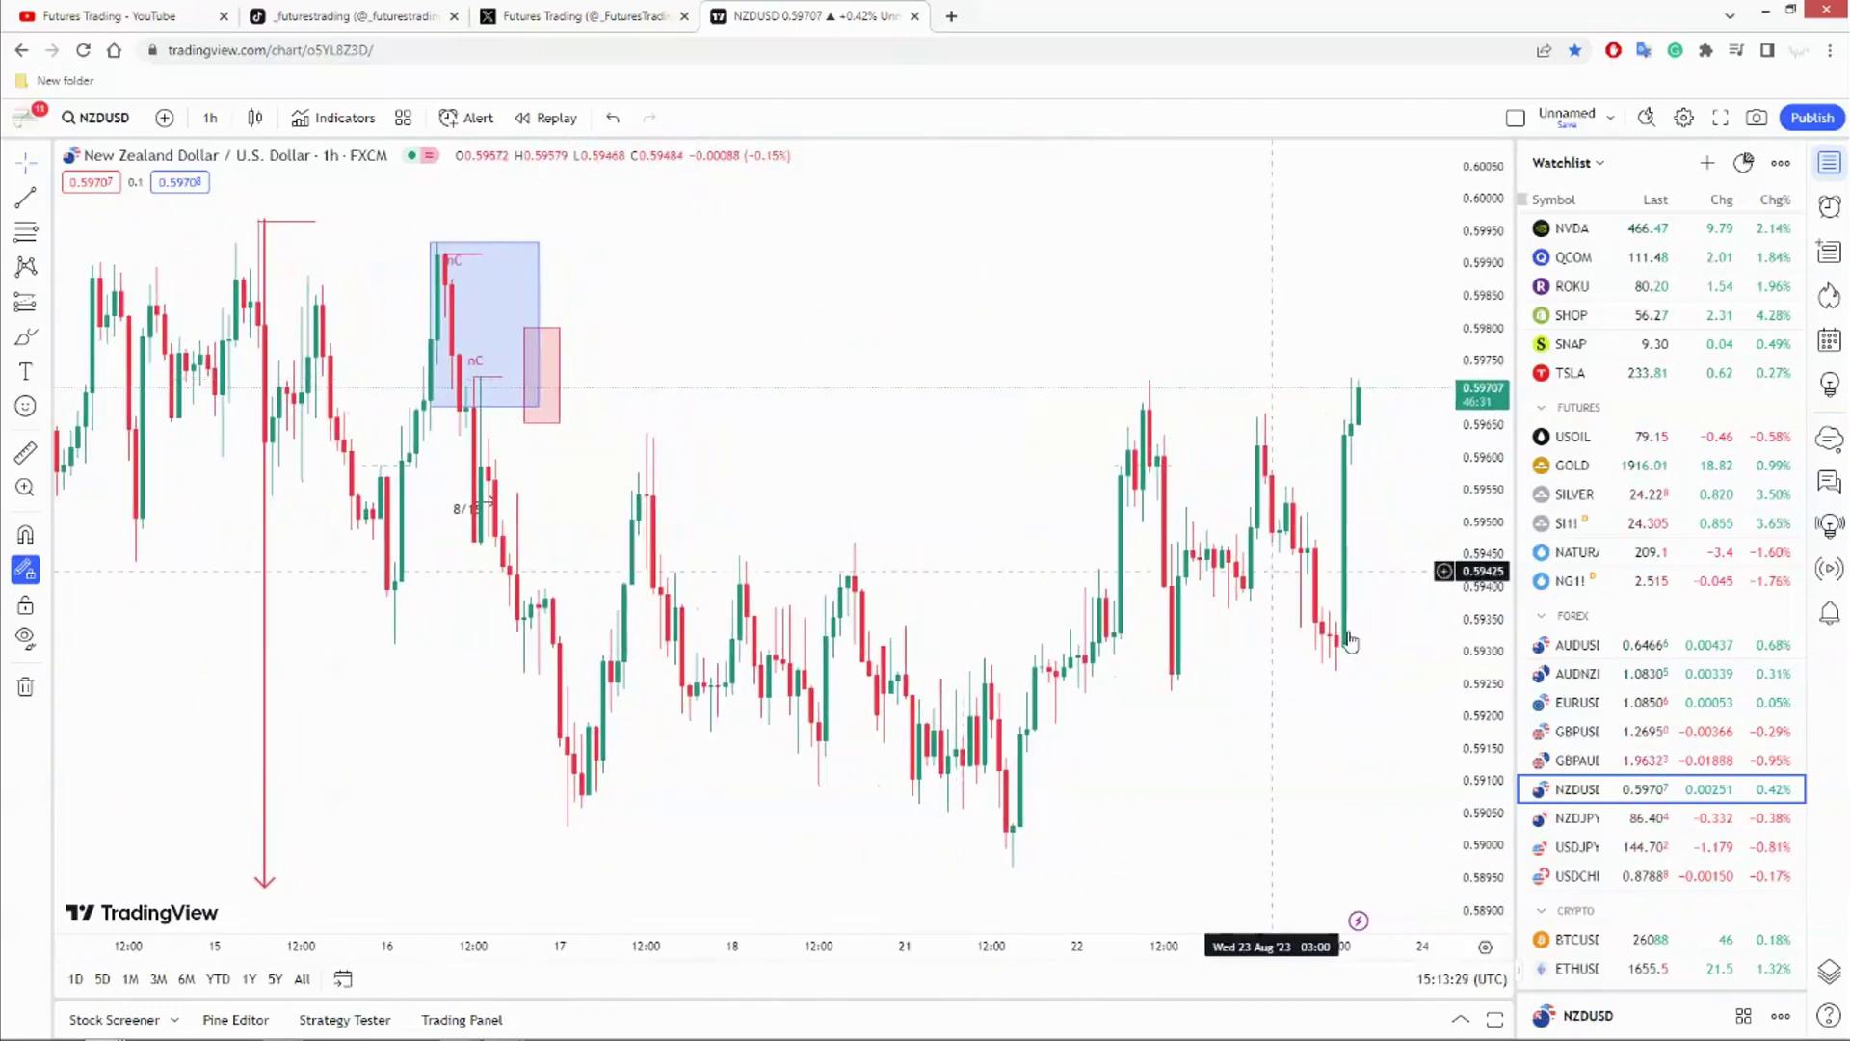
- Bring up the NZDJPY chart and review the markings from August 10 onward, returning to the August 23 bars
click(1563, 819)
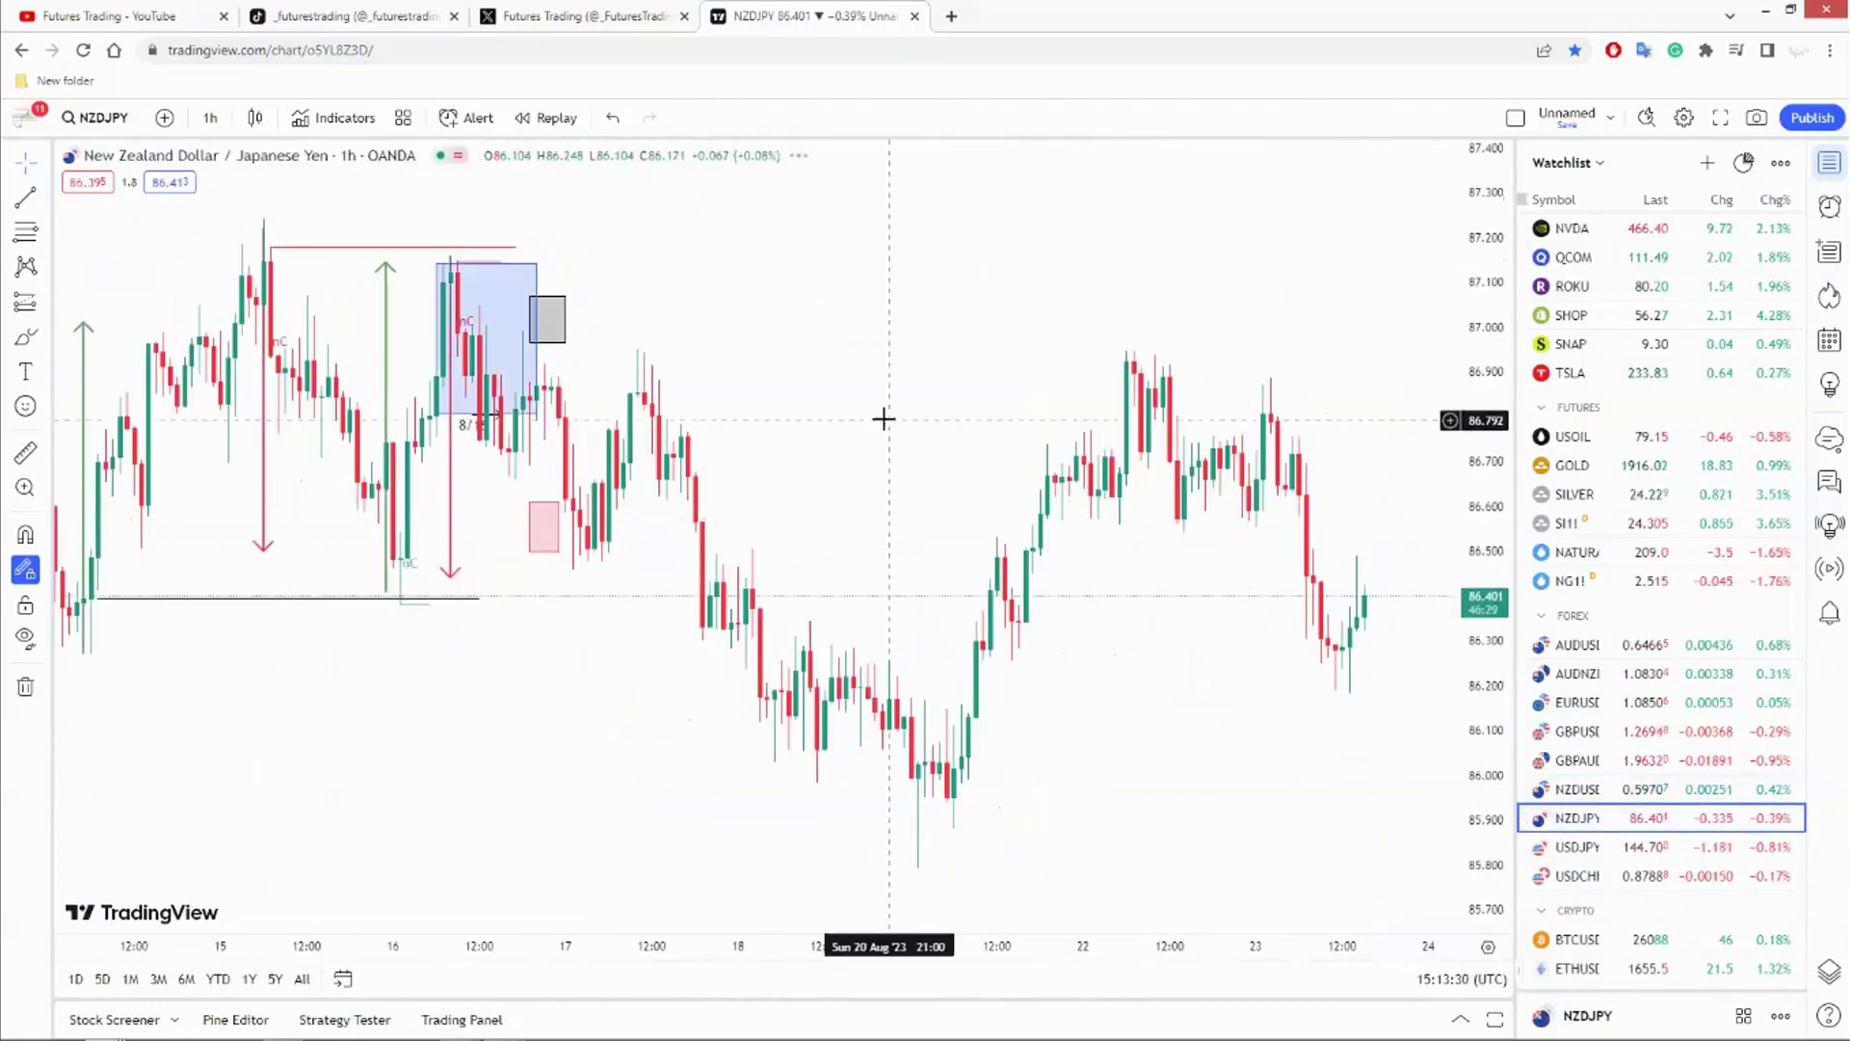
drag(620, 314, 617, 353)
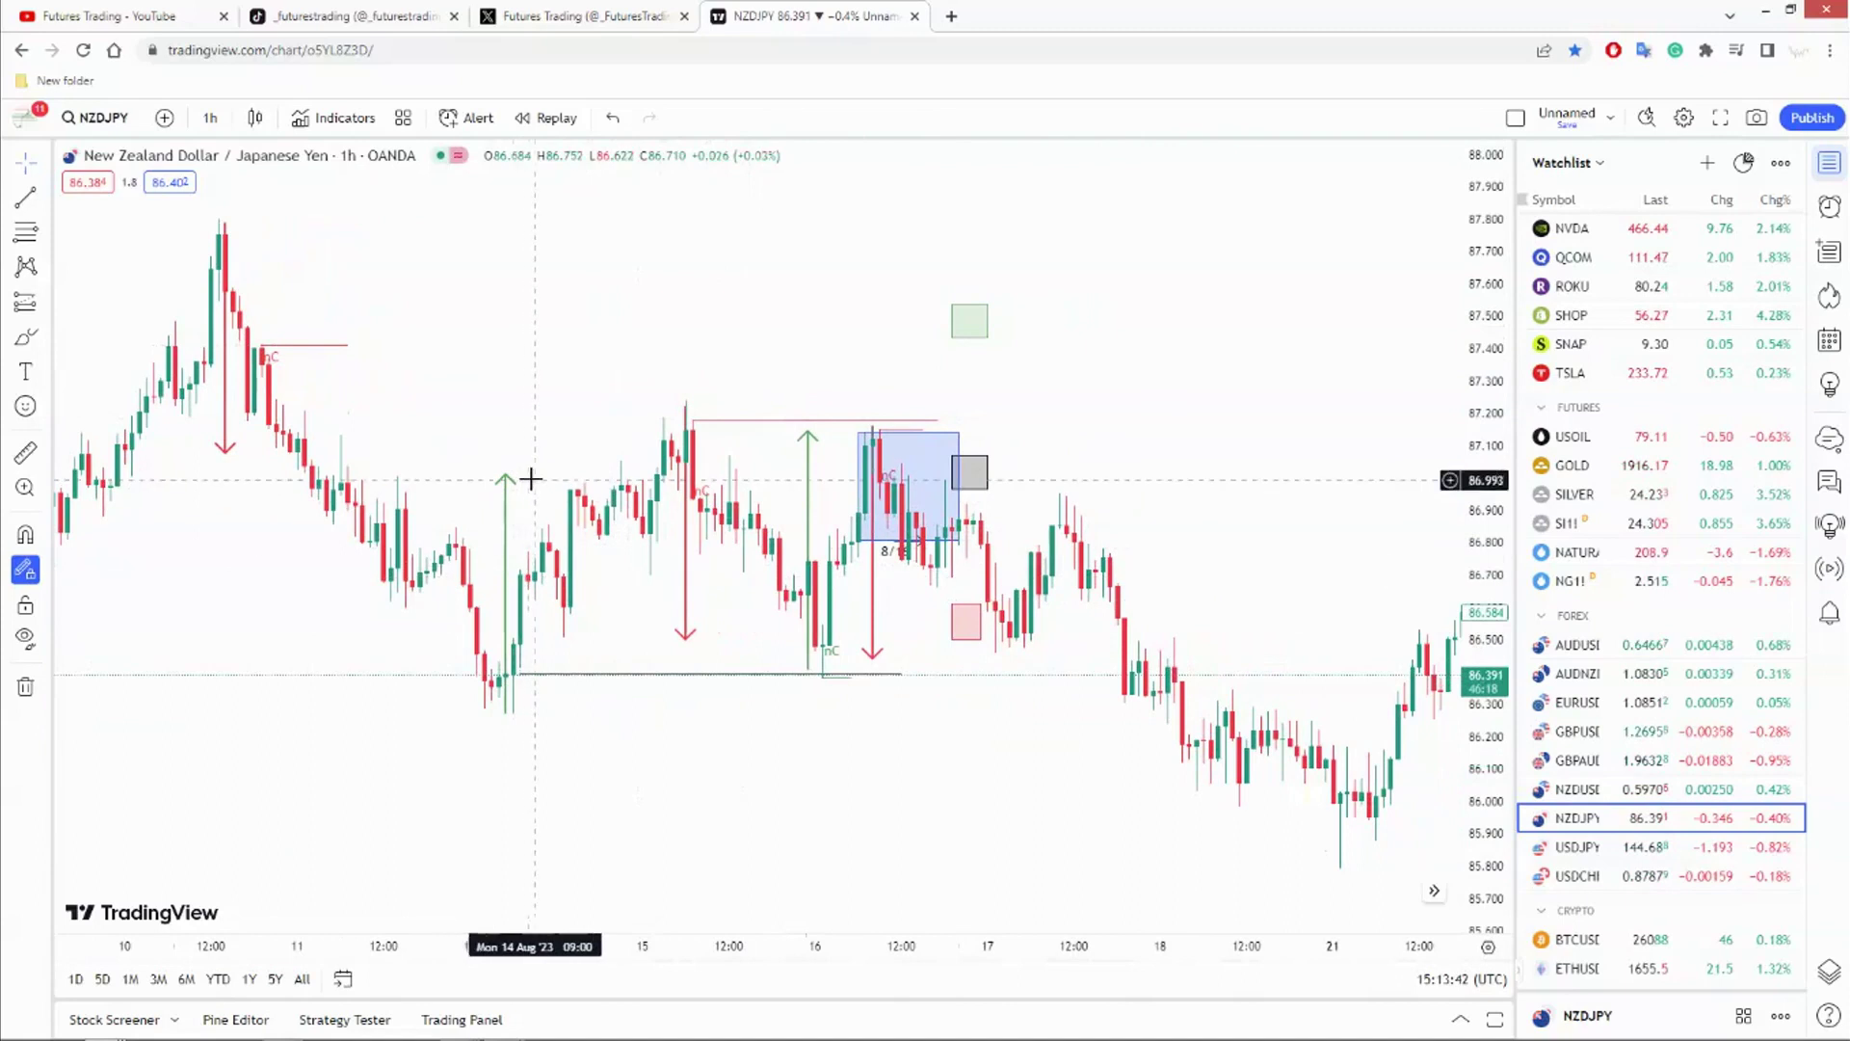
drag(1268, 459, 854, 431)
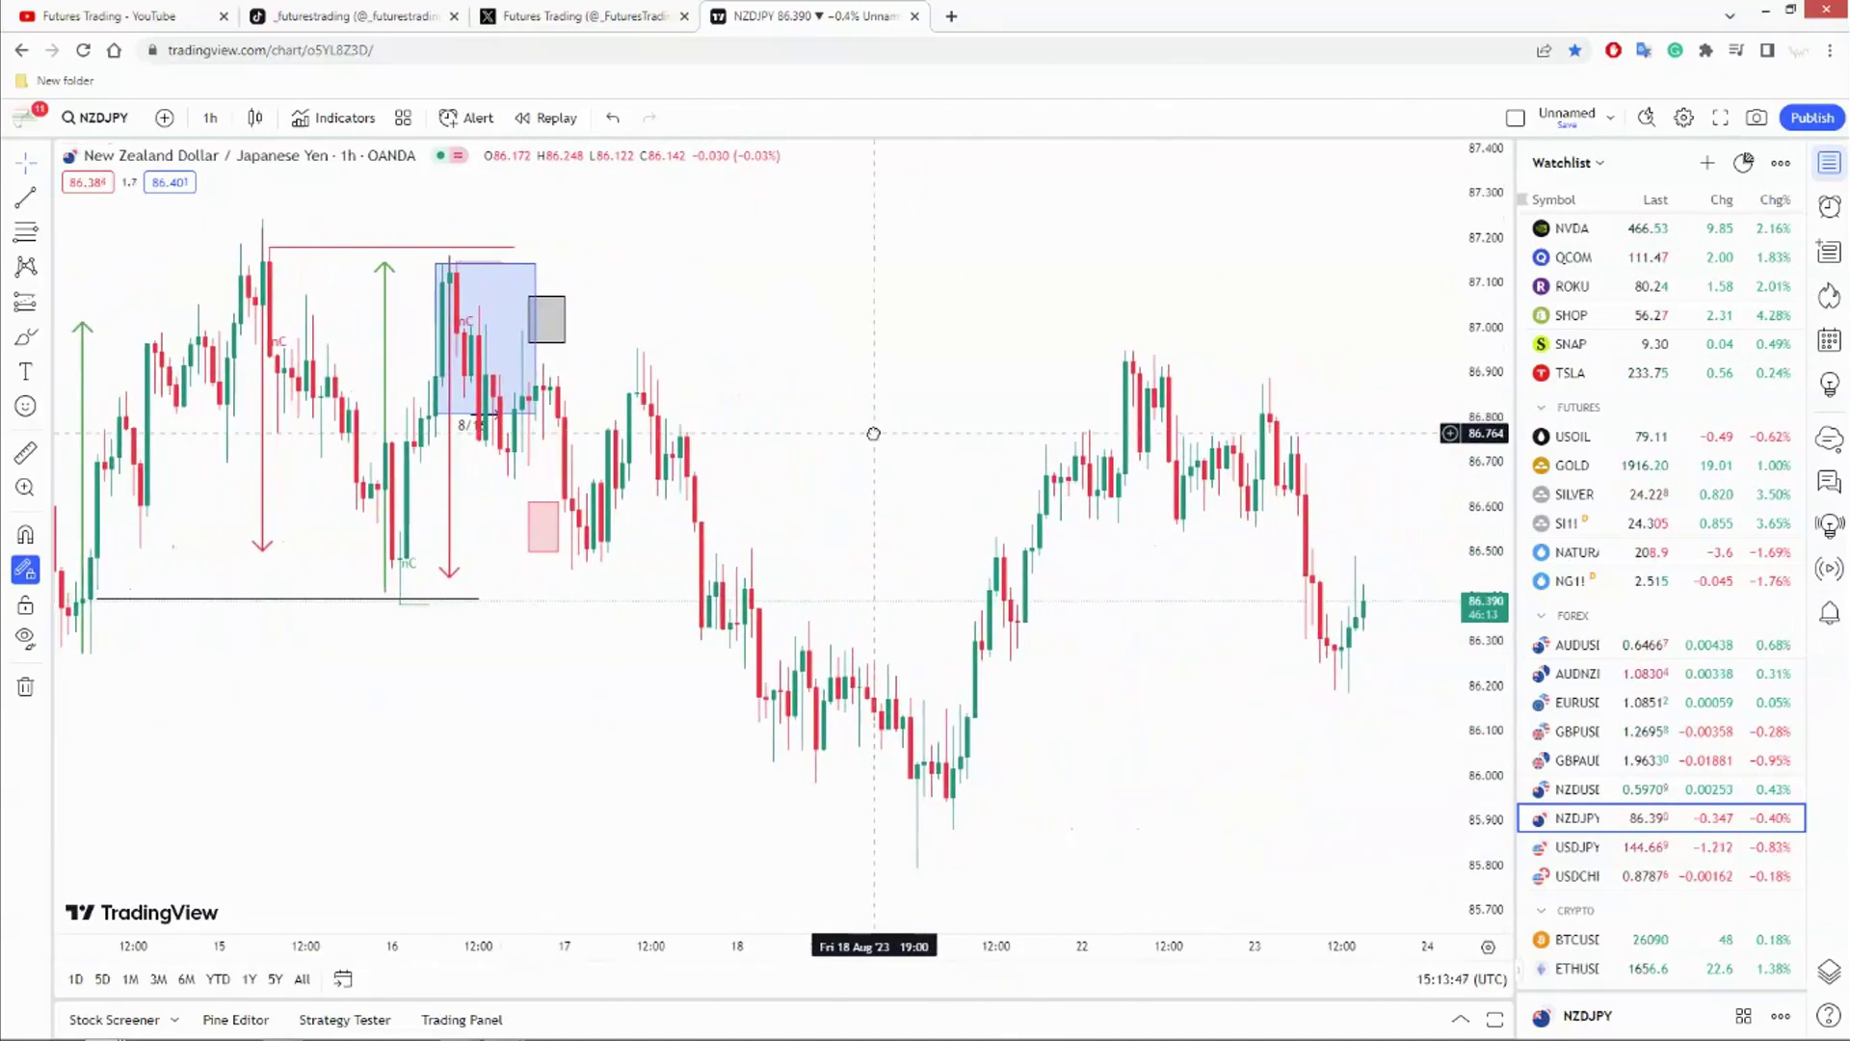
- Open the USDJPY chart, look back at the earlier August price action, and move forward again toward the latest bars
click(1566, 851)
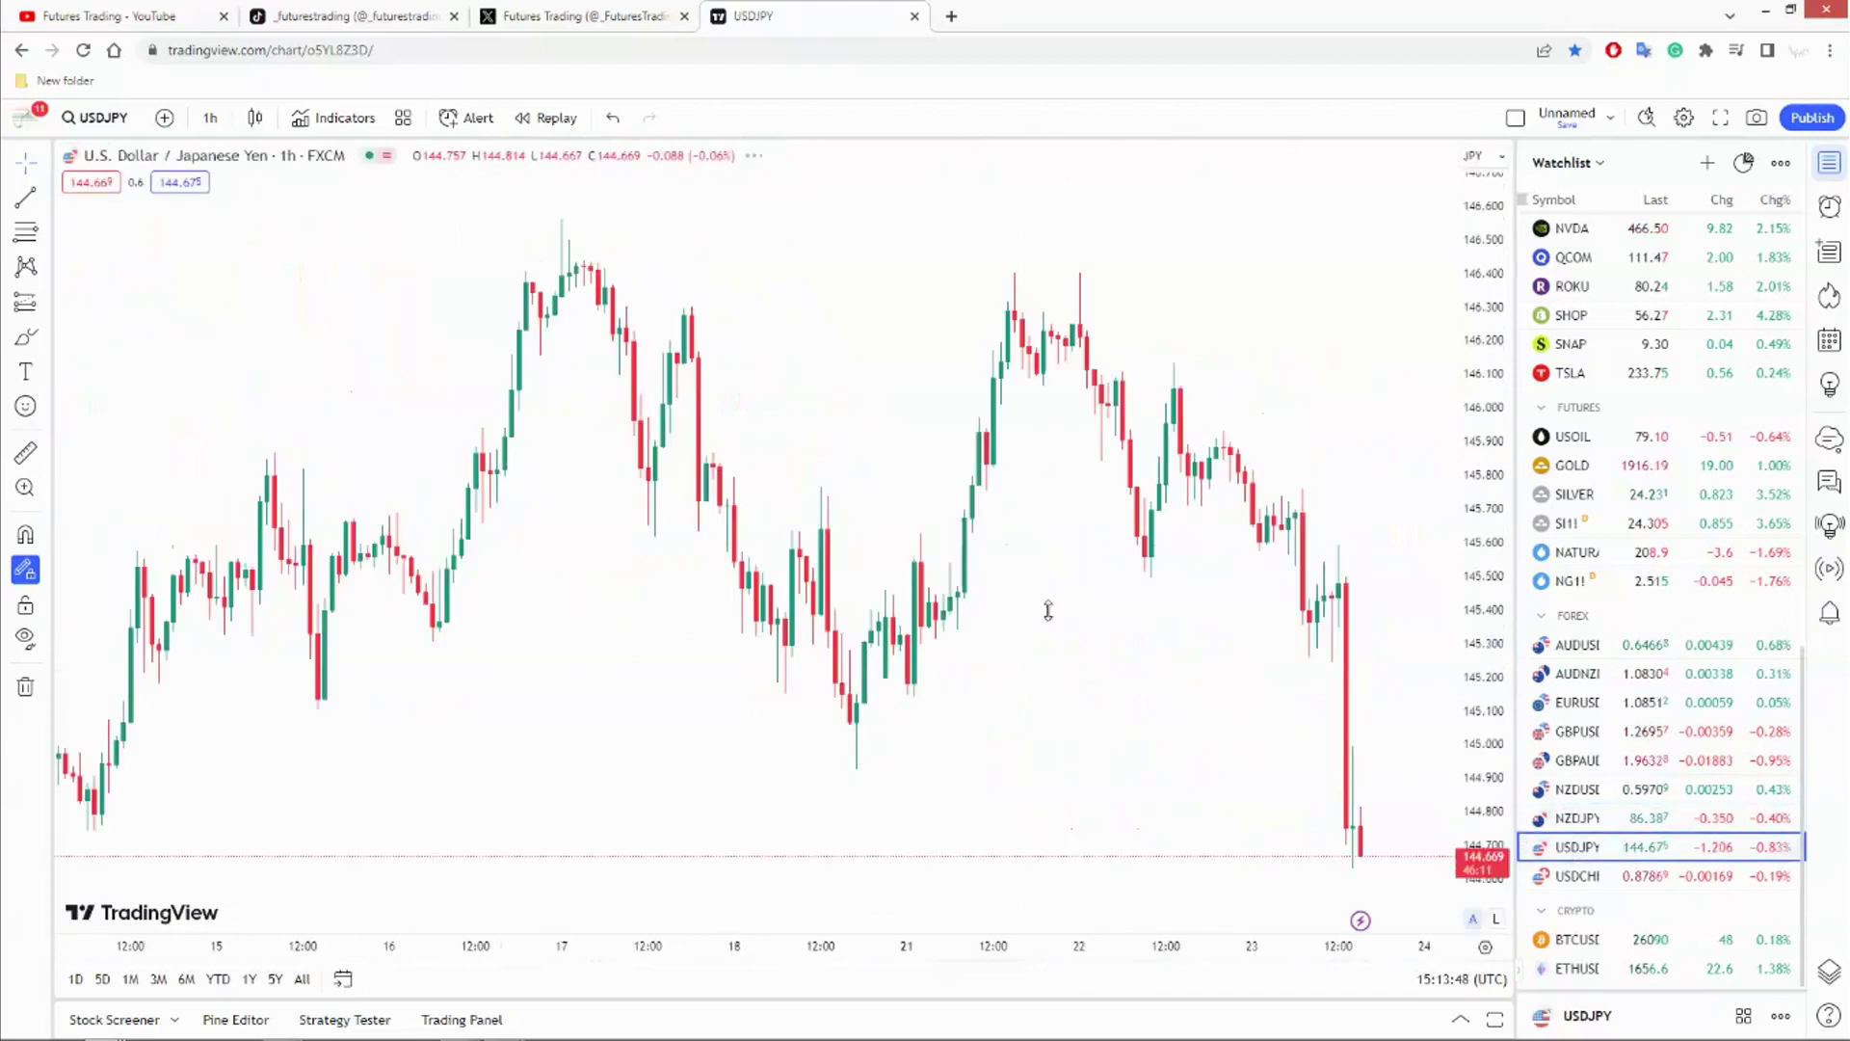
drag(663, 684, 1057, 681)
drag(723, 674, 562, 640)
drag(747, 681, 554, 673)
drag(1177, 656, 1009, 643)
- Show the USDCHF chart and follow price from the earlier green arrows past the 8/16 zone to August 23
click(1570, 879)
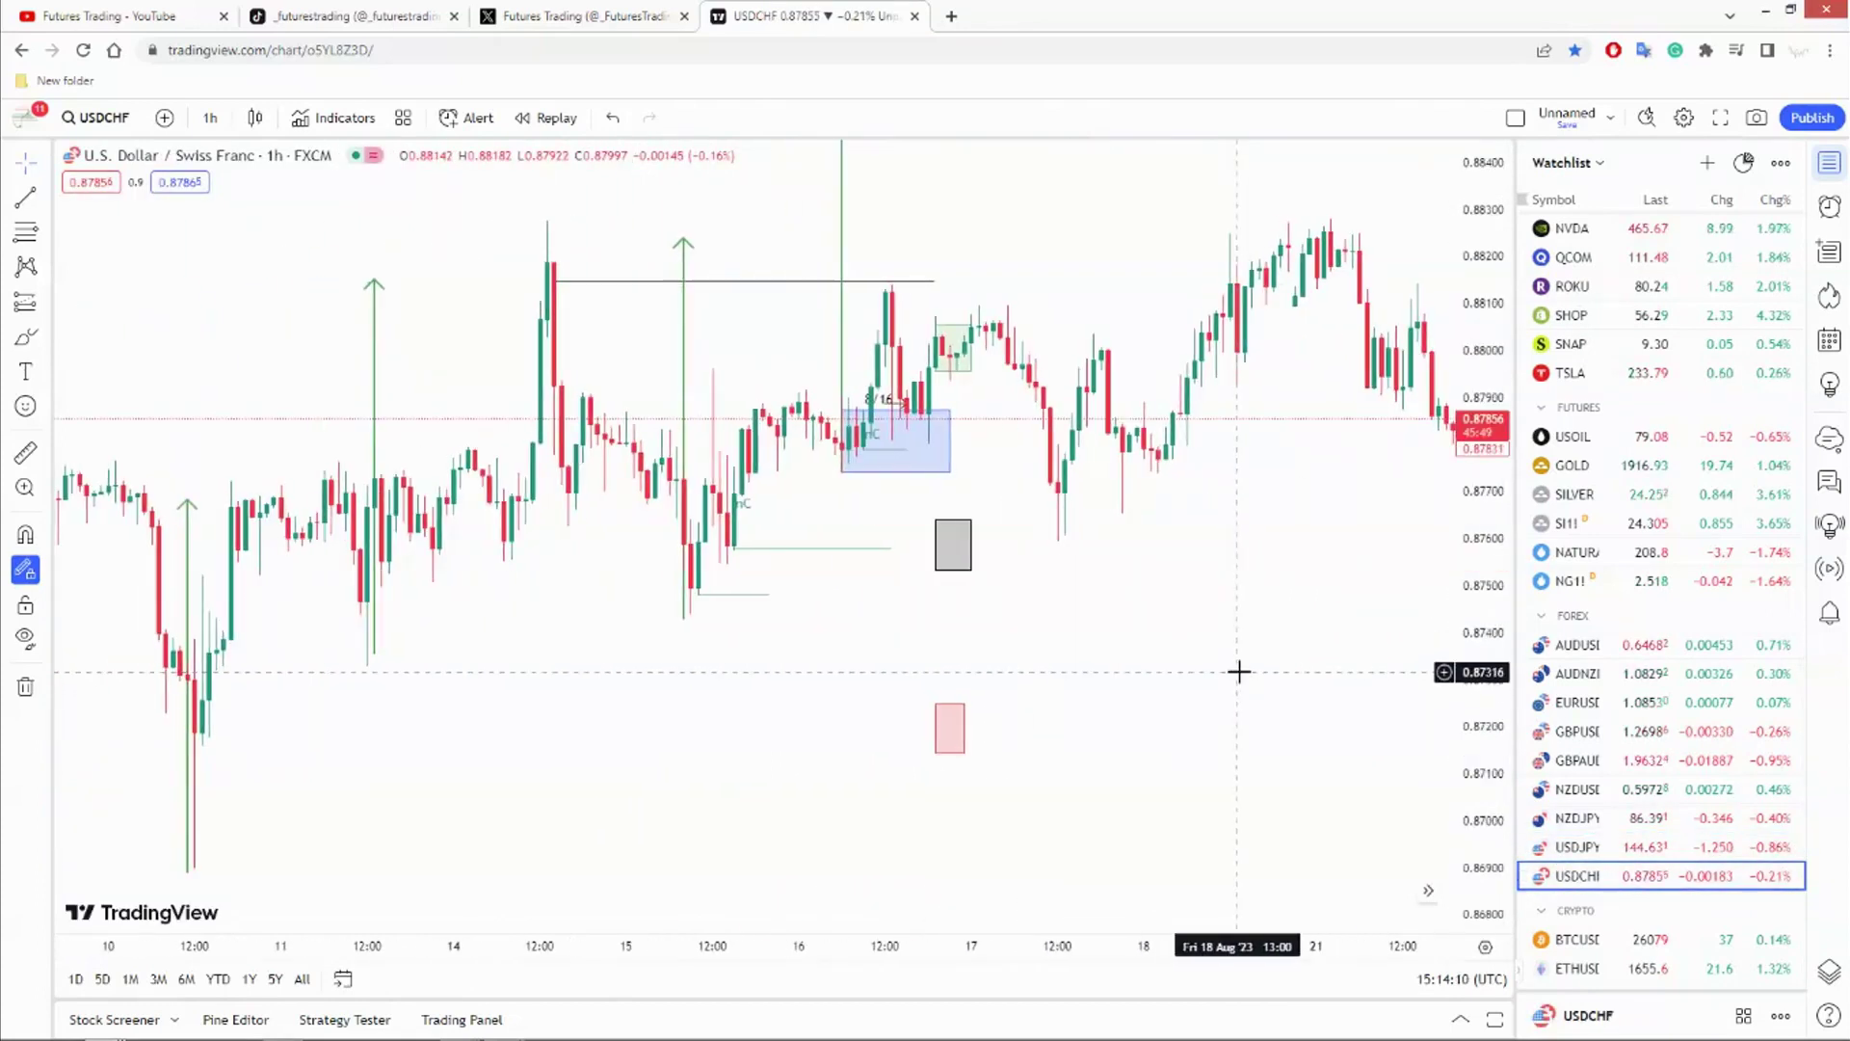
drag(592, 668, 467, 619)
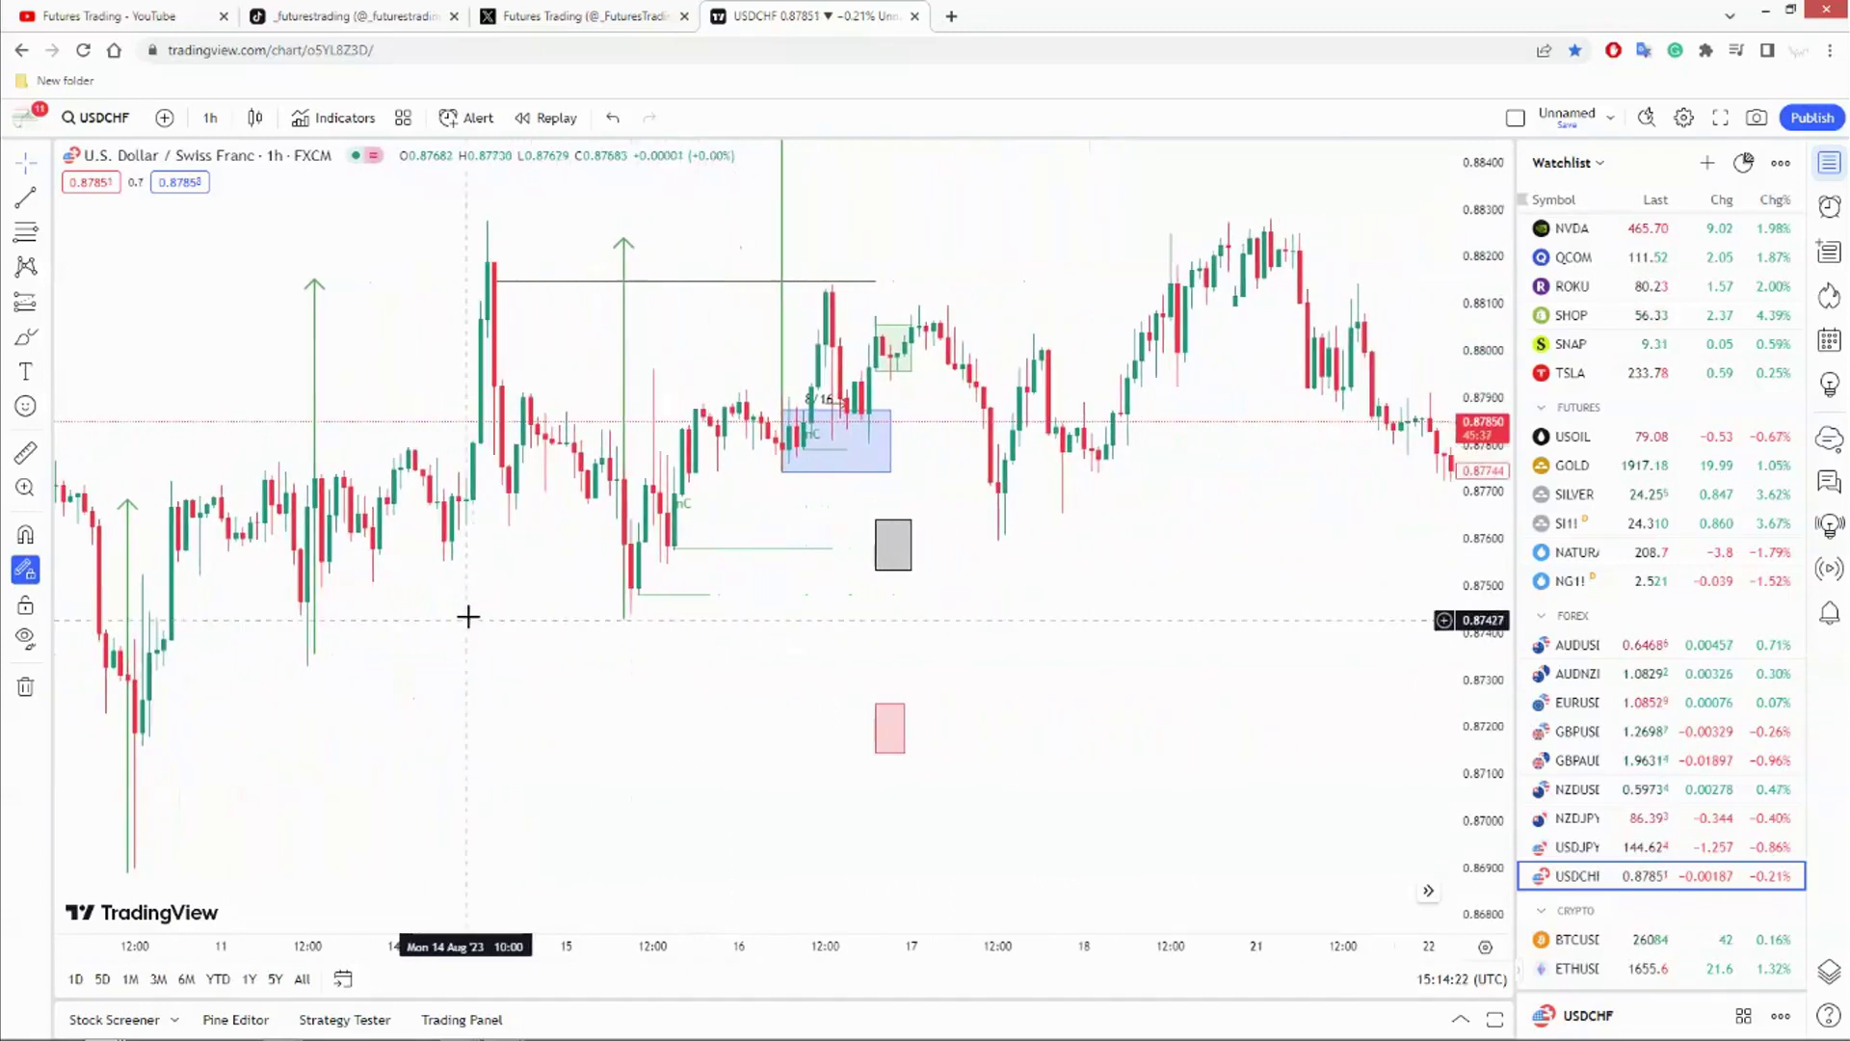
drag(1252, 587, 902, 630)
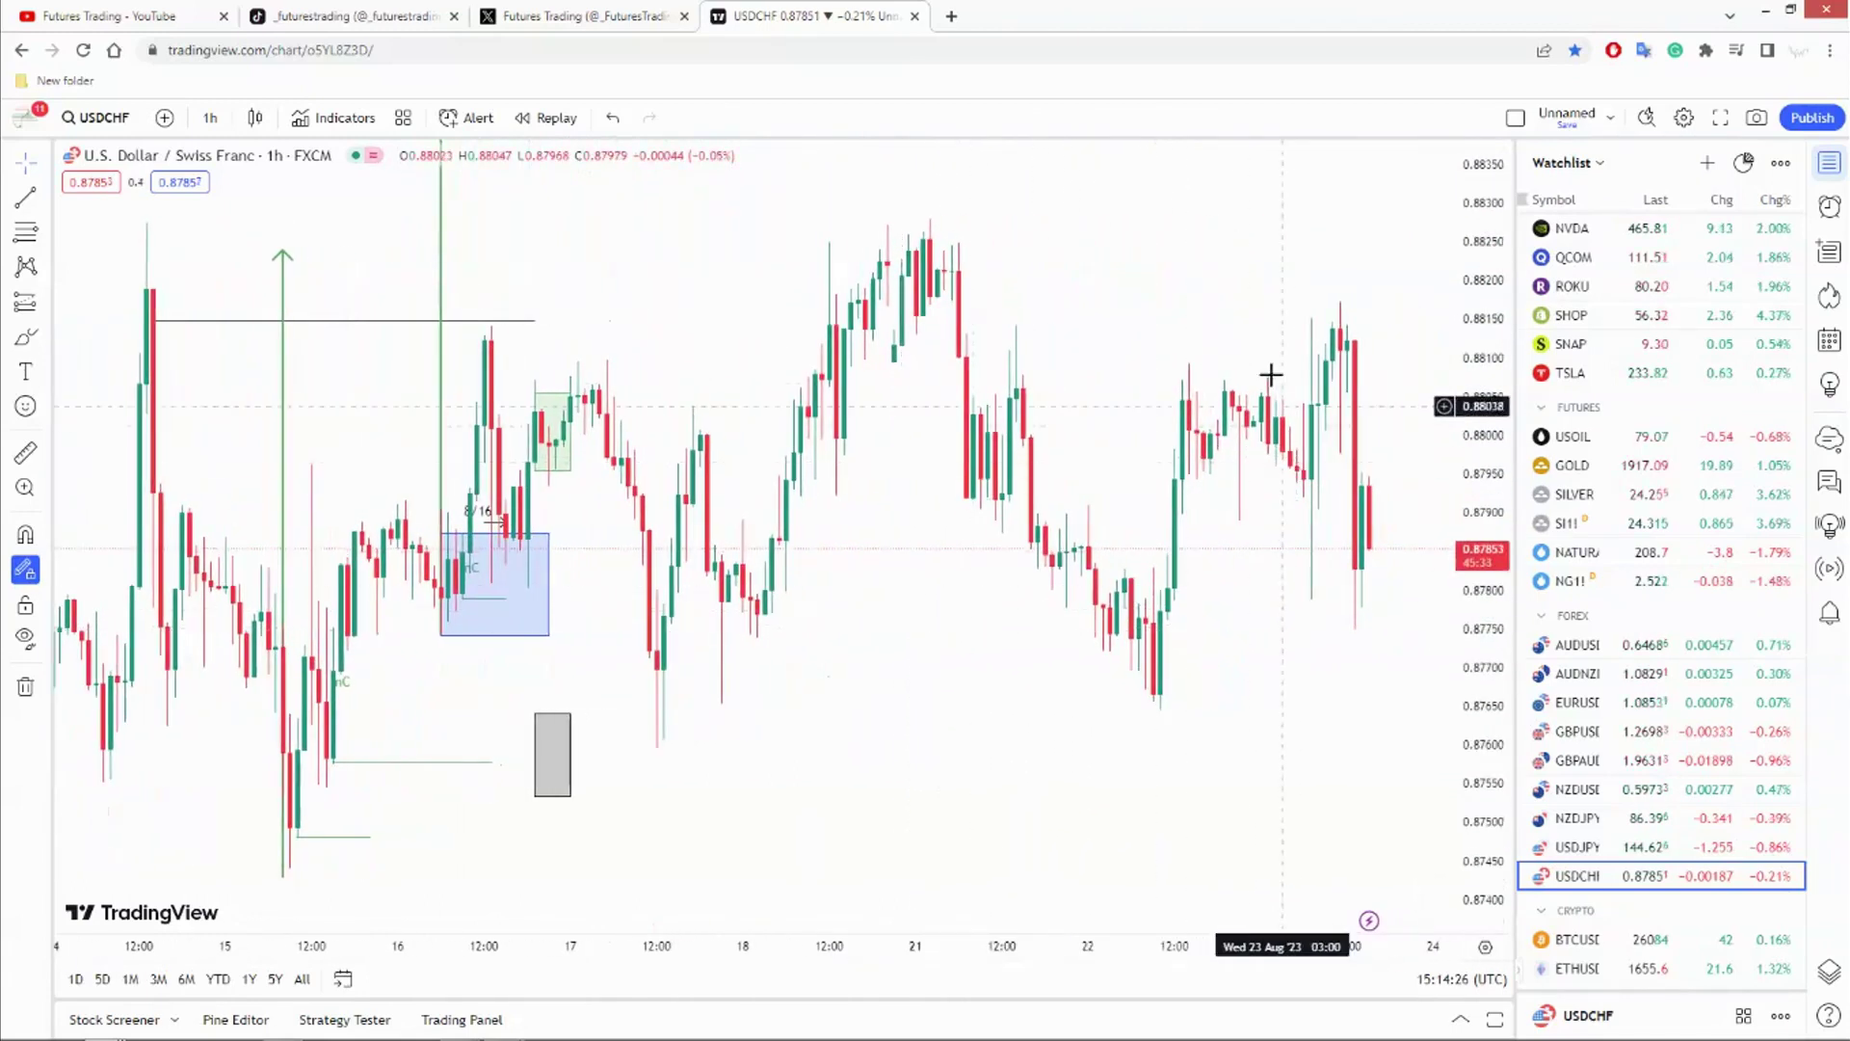
- Switch to the Futures Trading YouTube channel and look over its Videos, Must Watch and How to put it all together like a Professional sections
click(106, 16)
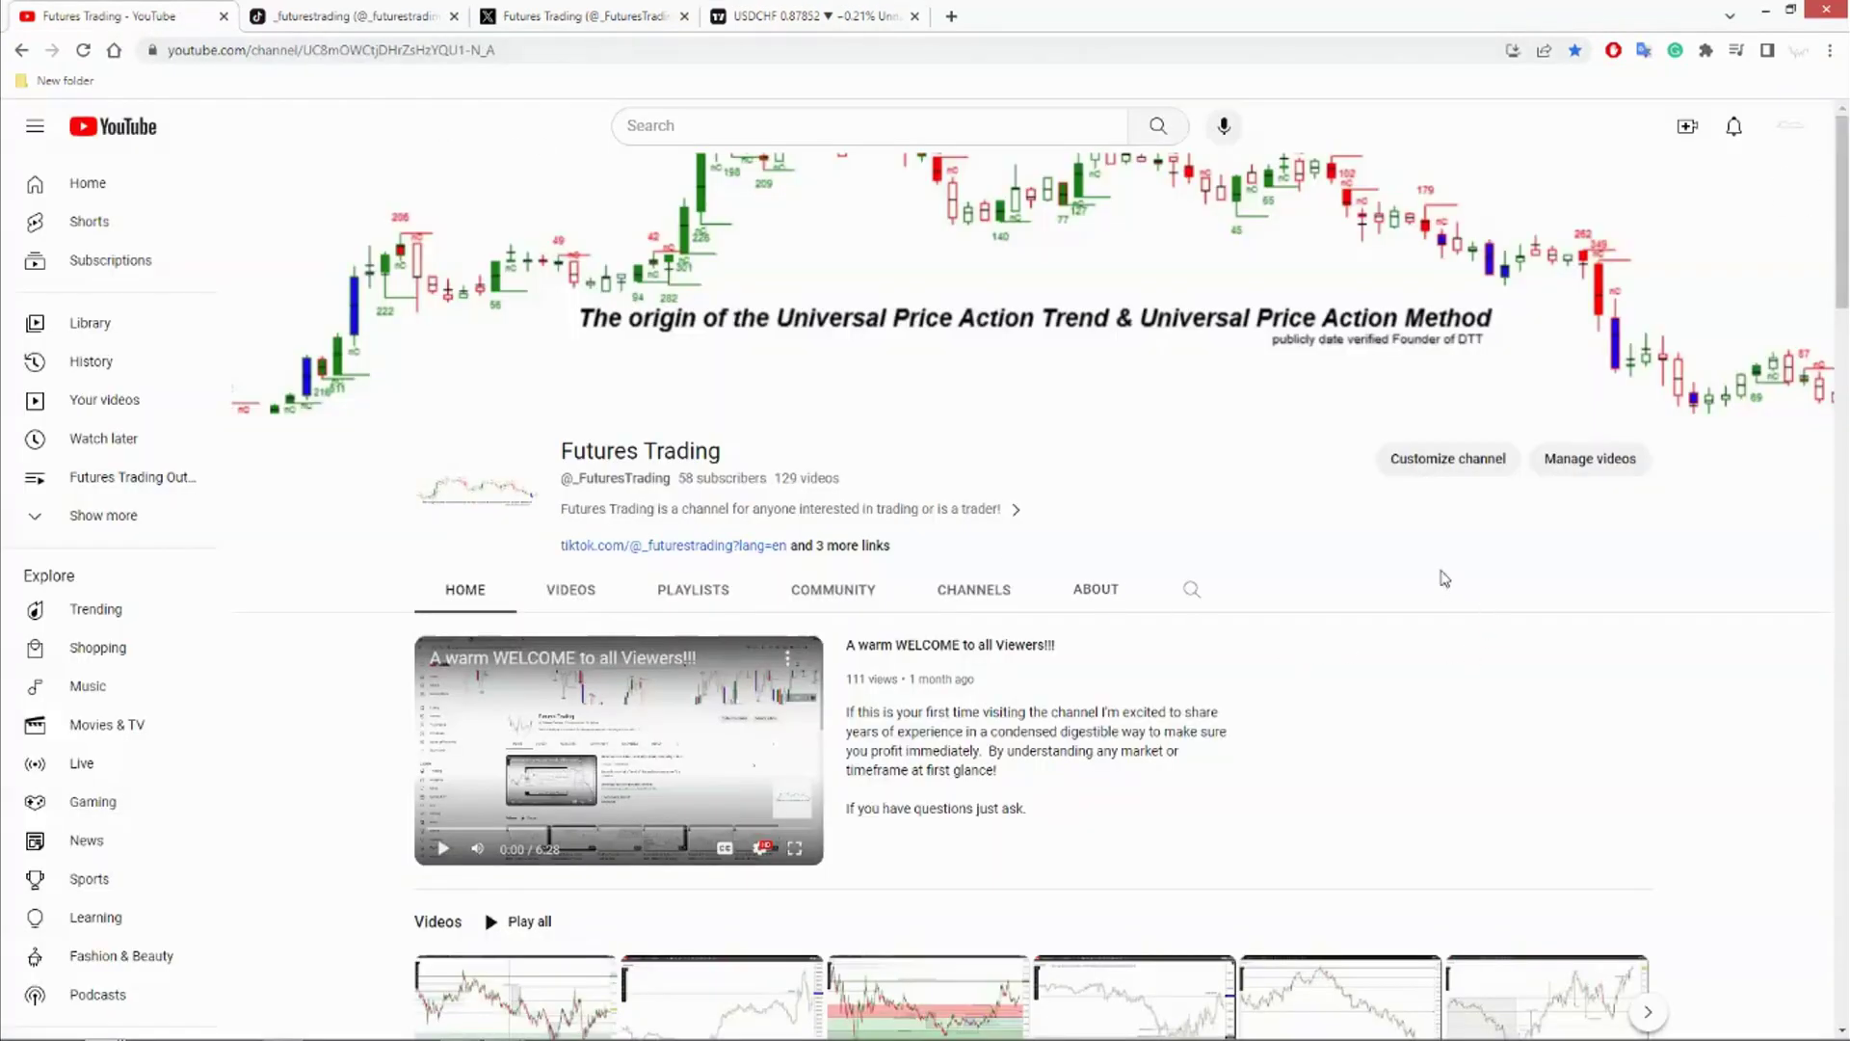
scroll(1444, 578, down, 3)
scroll(1454, 335, down, 3)
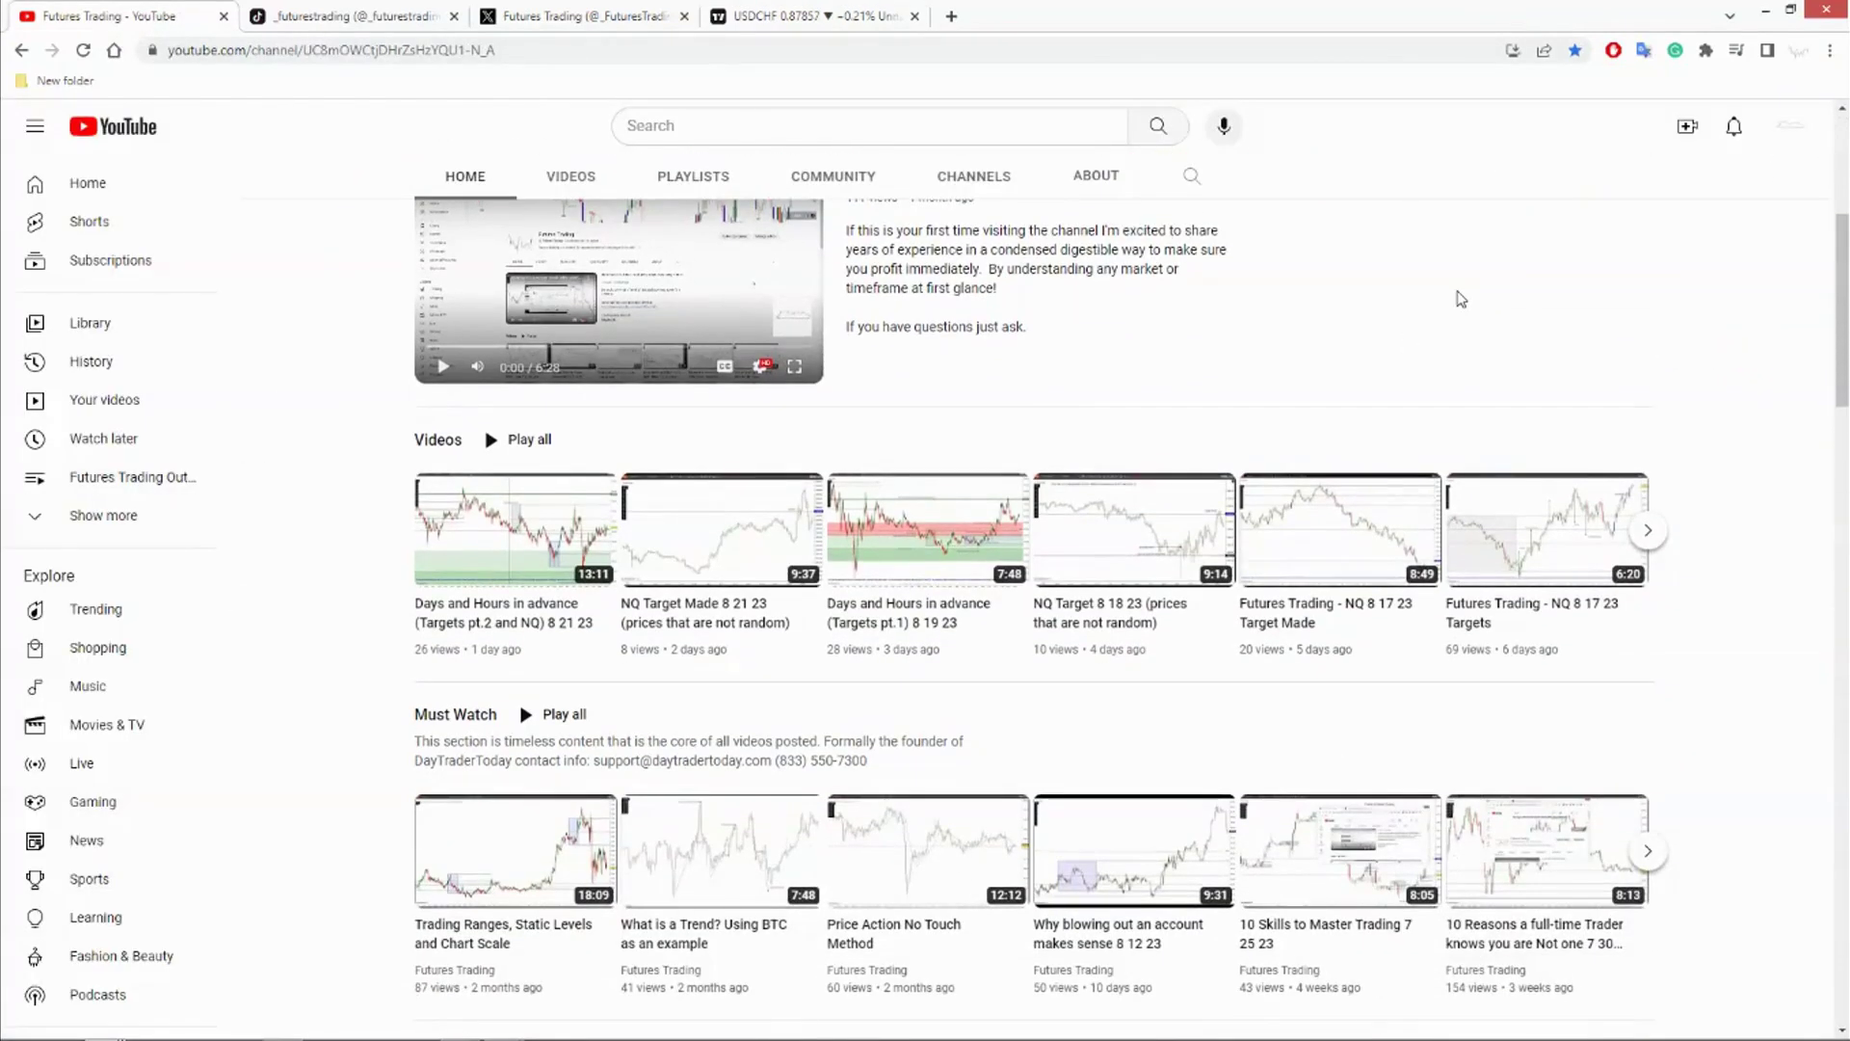
scroll(1431, 221, down, 1)
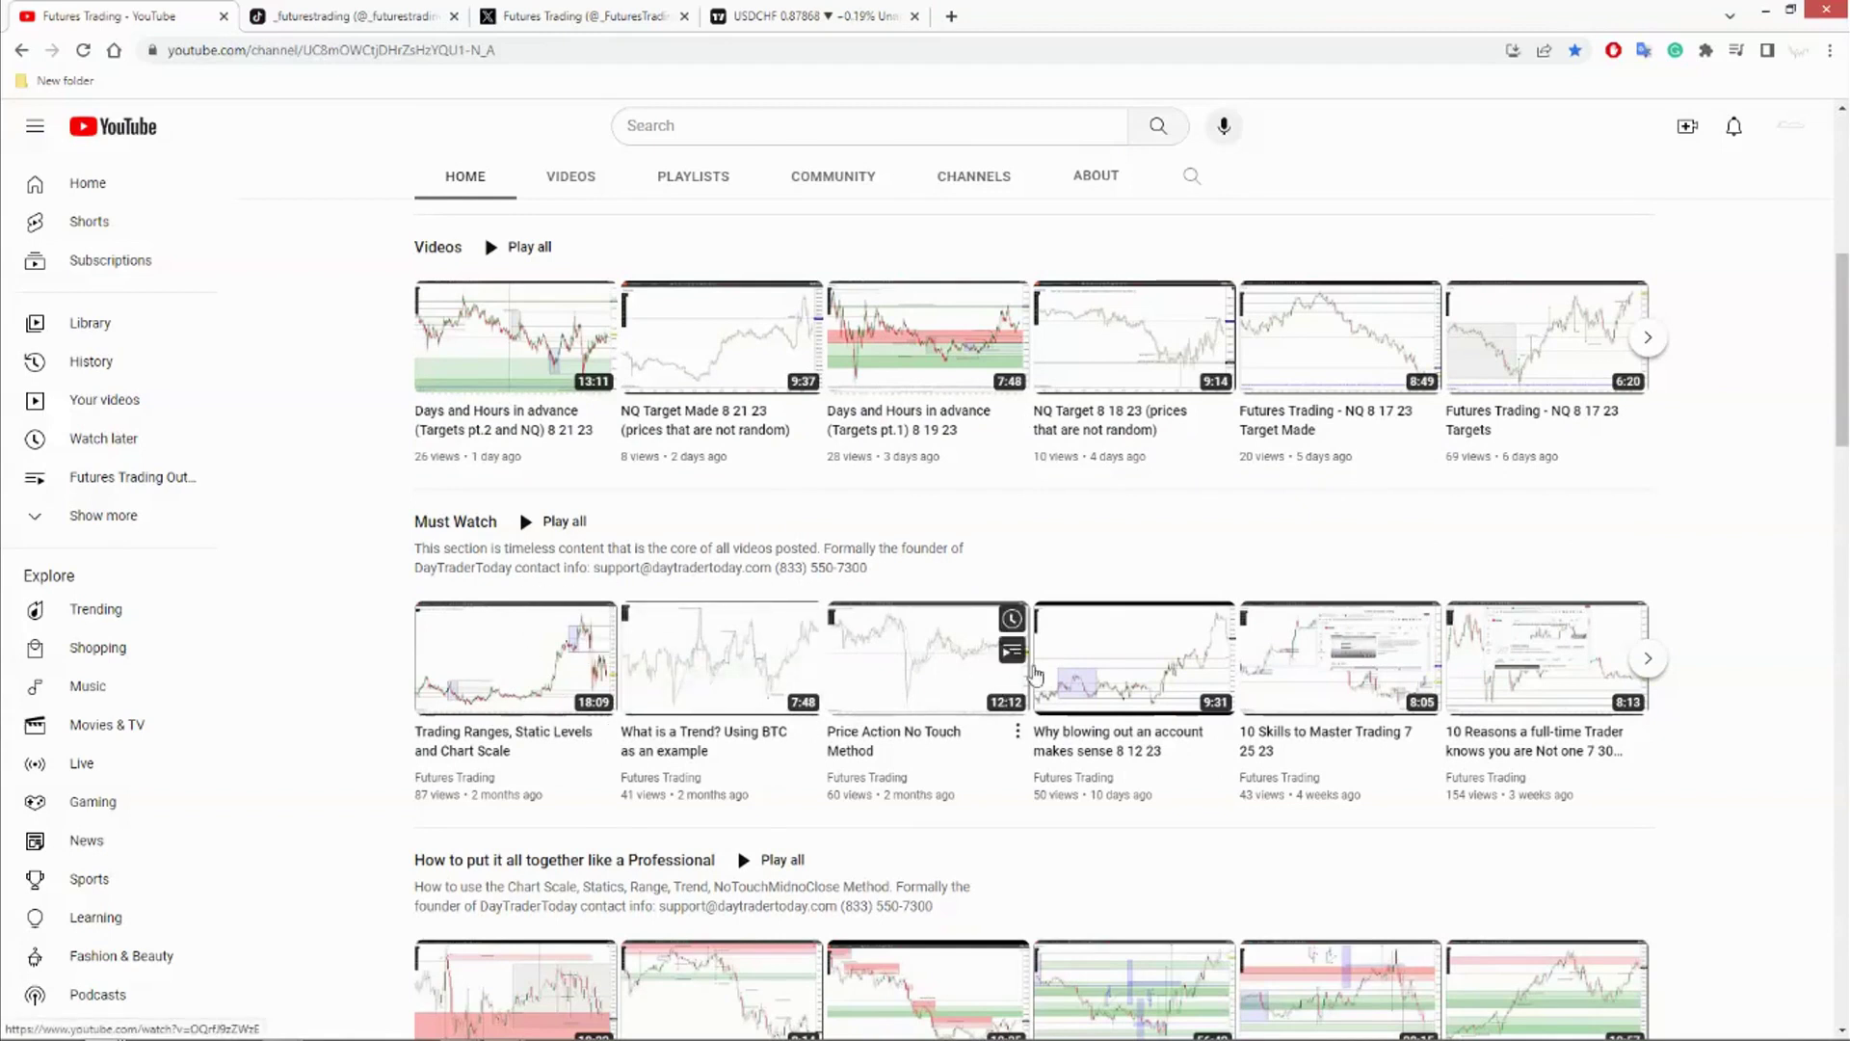
scroll(1200, 503, down, 3)
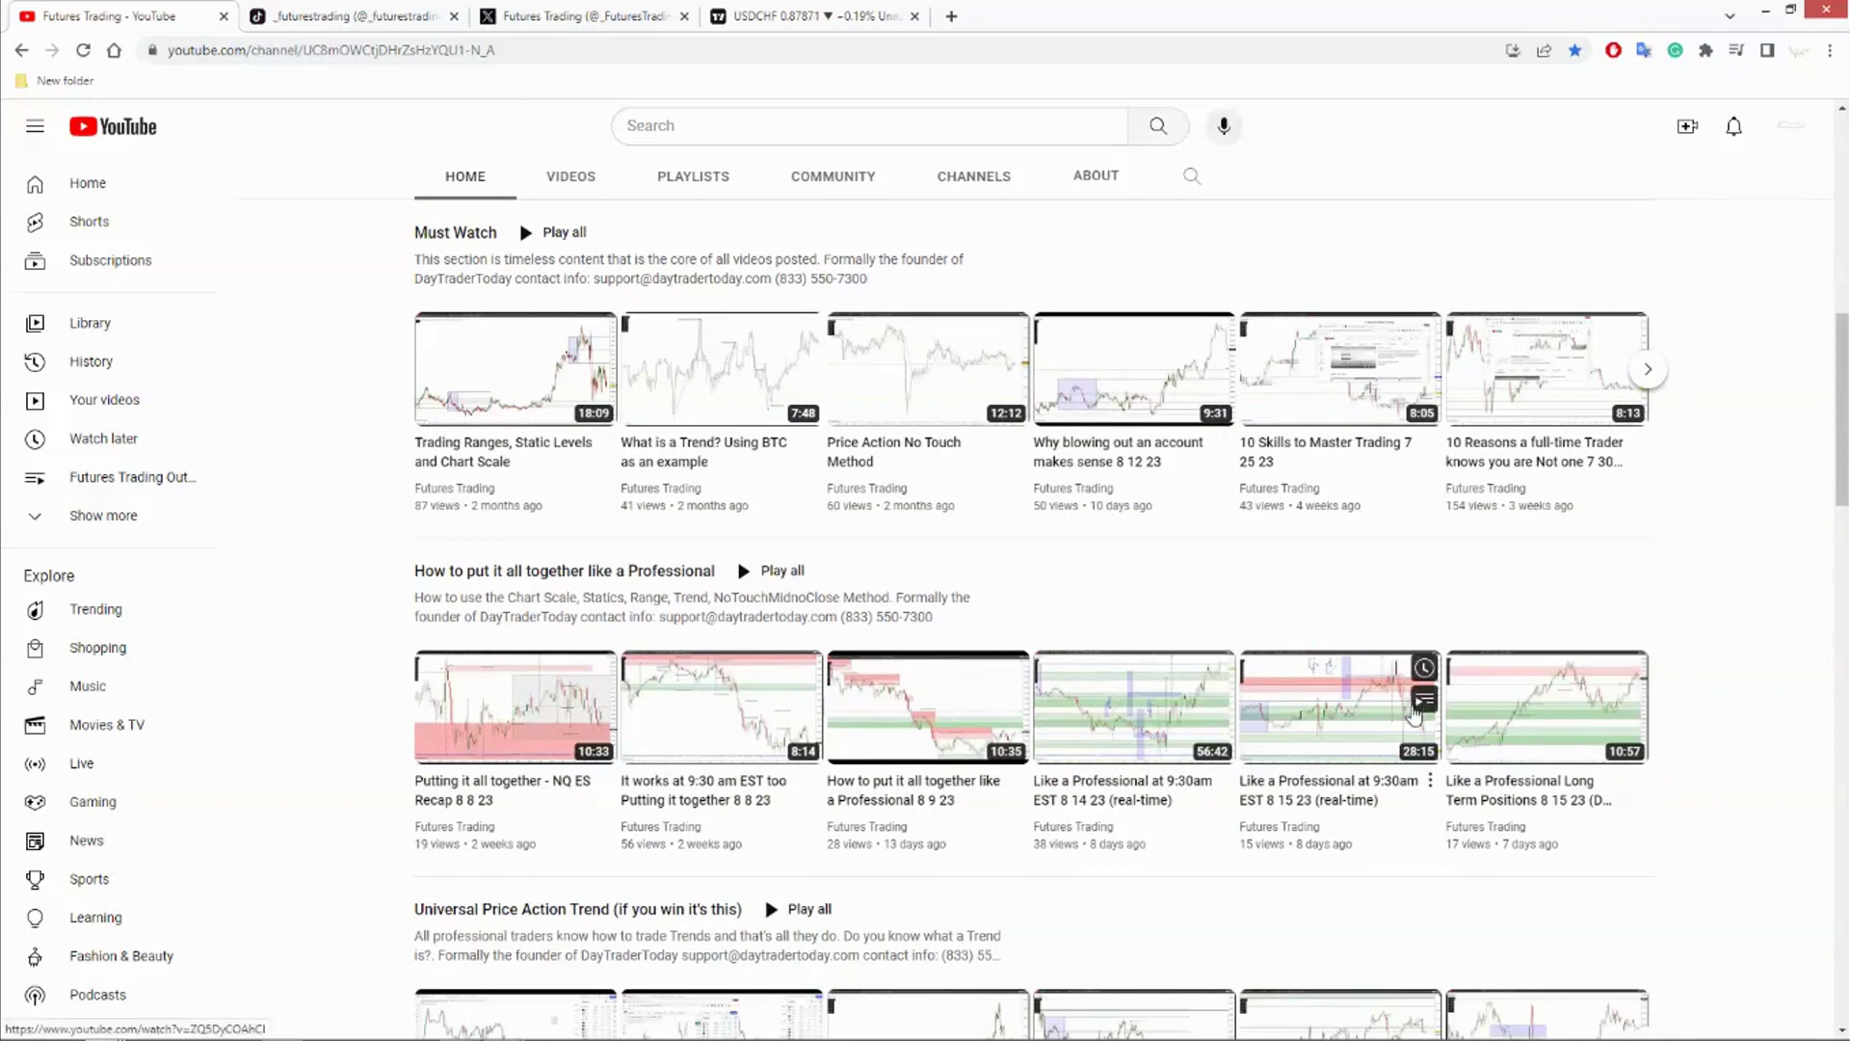
- Browse the channel's Universal Price Action, Trading Guide, Live Trades, Trading Psychology and 10 Skills to Master Trading playlists
scroll(771, 617, down, 5)
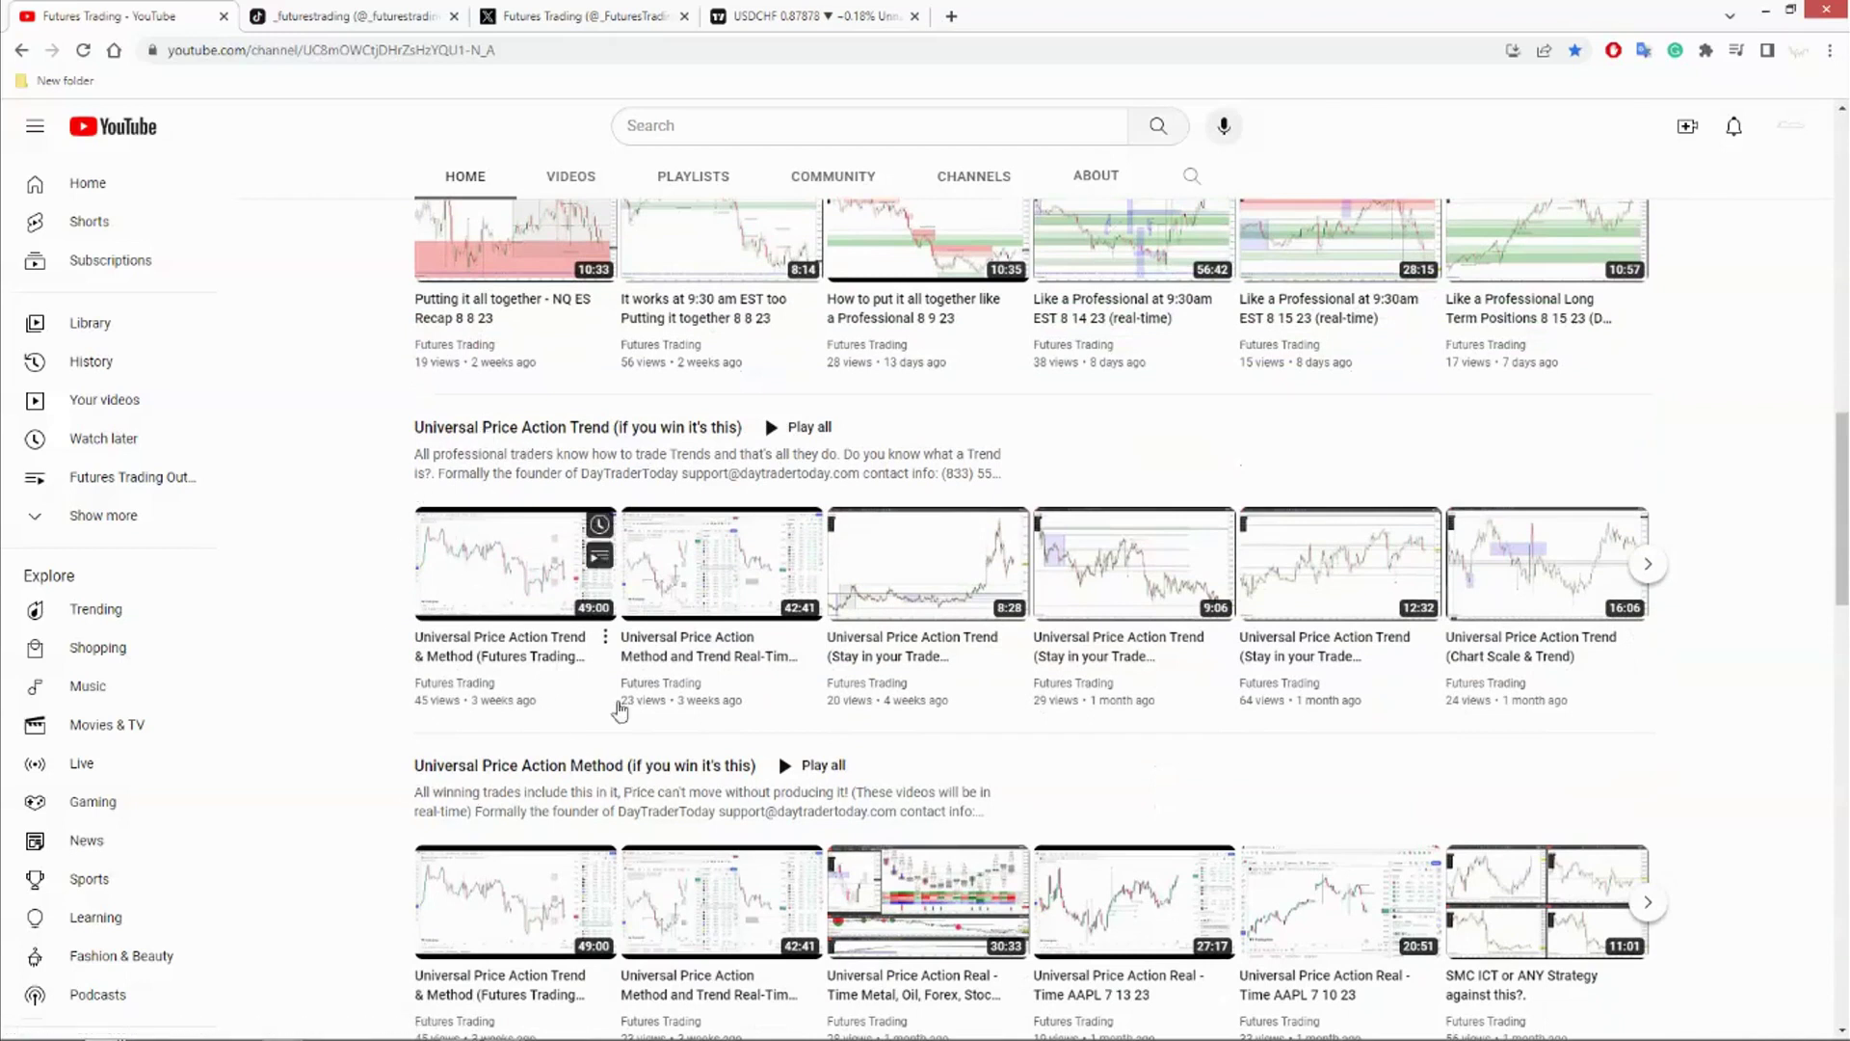
scroll(937, 663, down, 7)
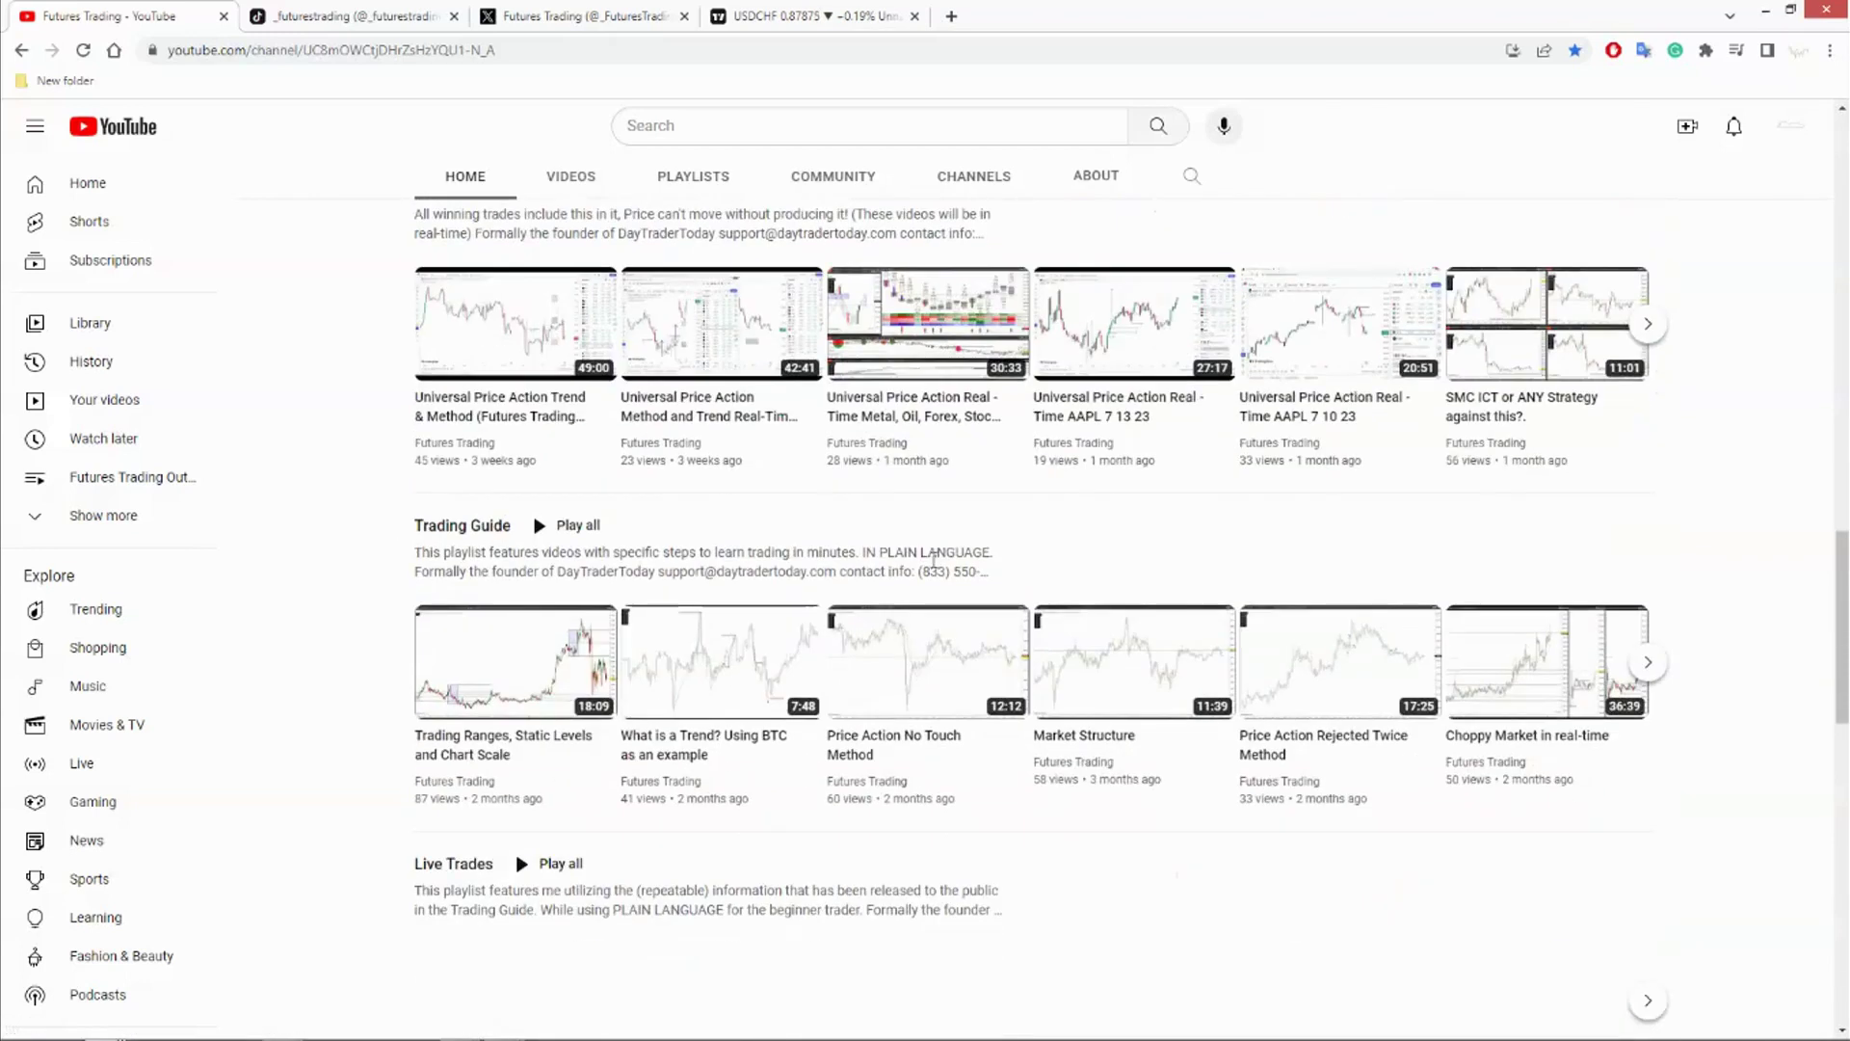
scroll(942, 508, down, 4)
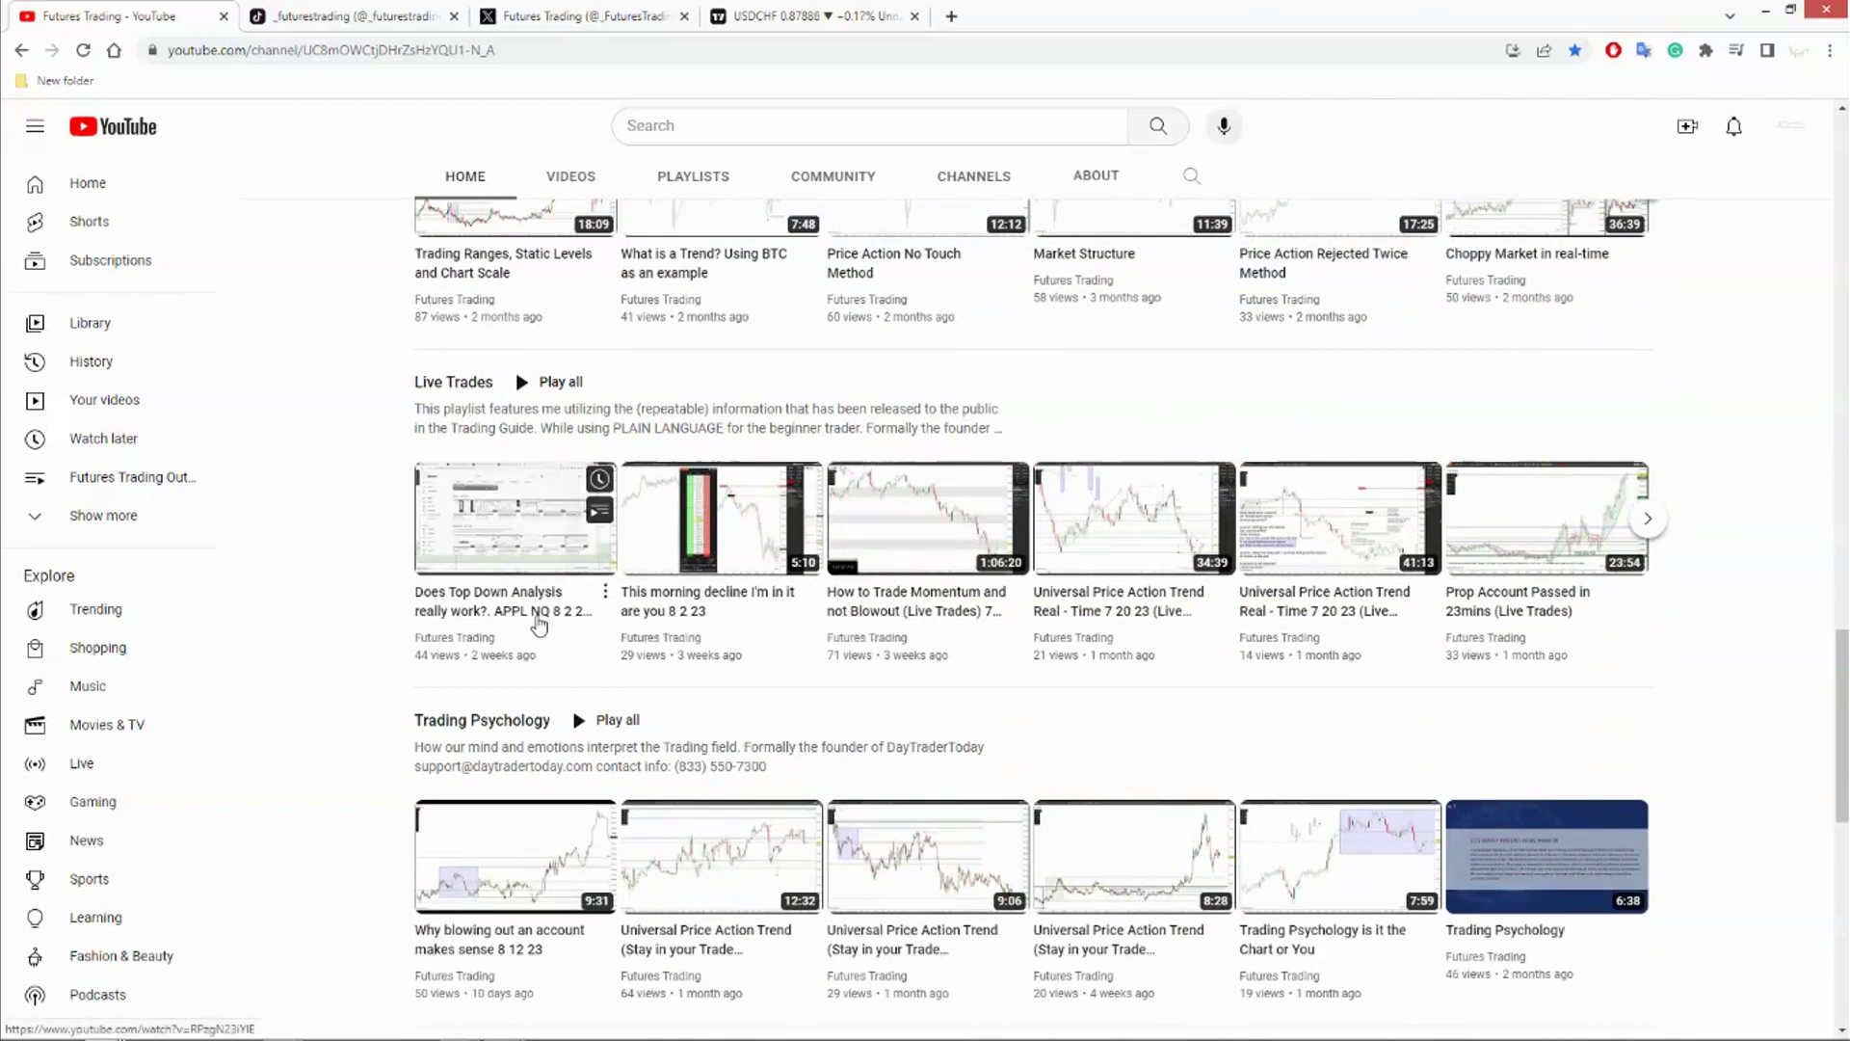
scroll(550, 627, down, 2)
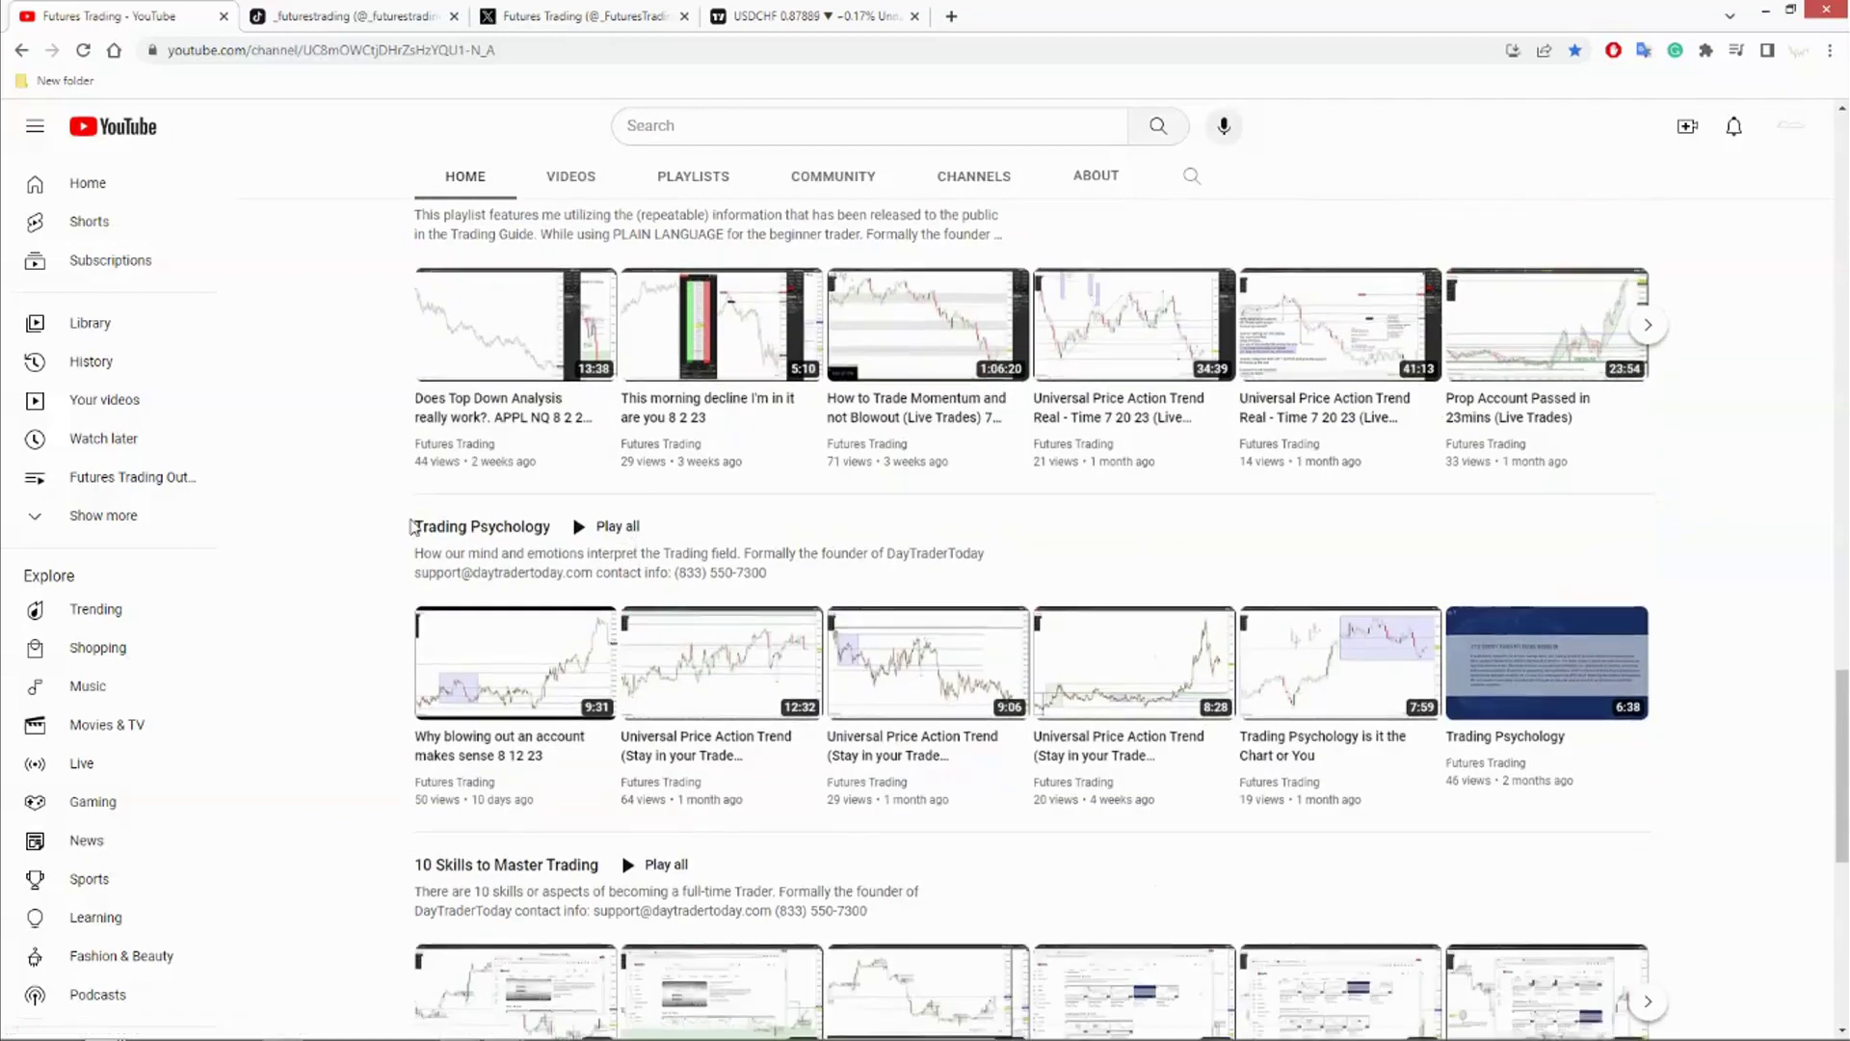
scroll(412, 526, down, 2)
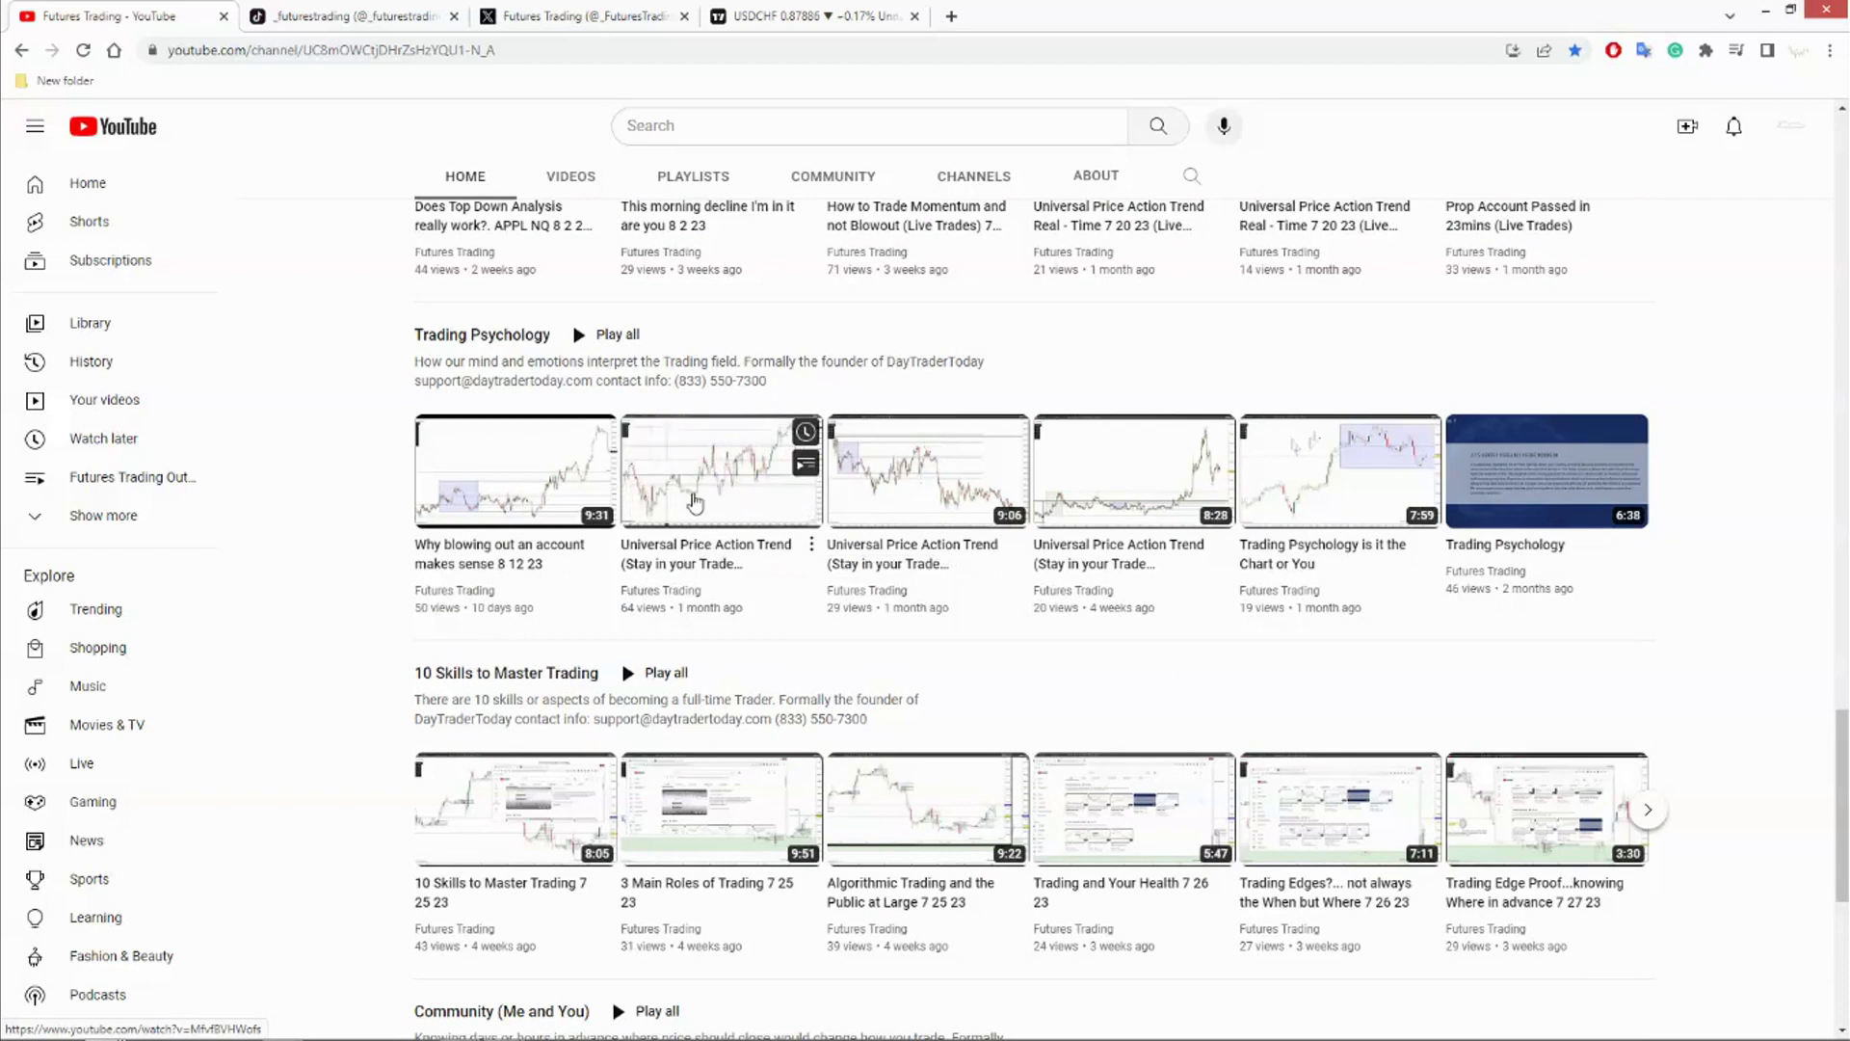
- Look through the 10 Skills to Master Trading playlist, showing its further videos and returning to the first ones
scroll(653, 454, down, 1)
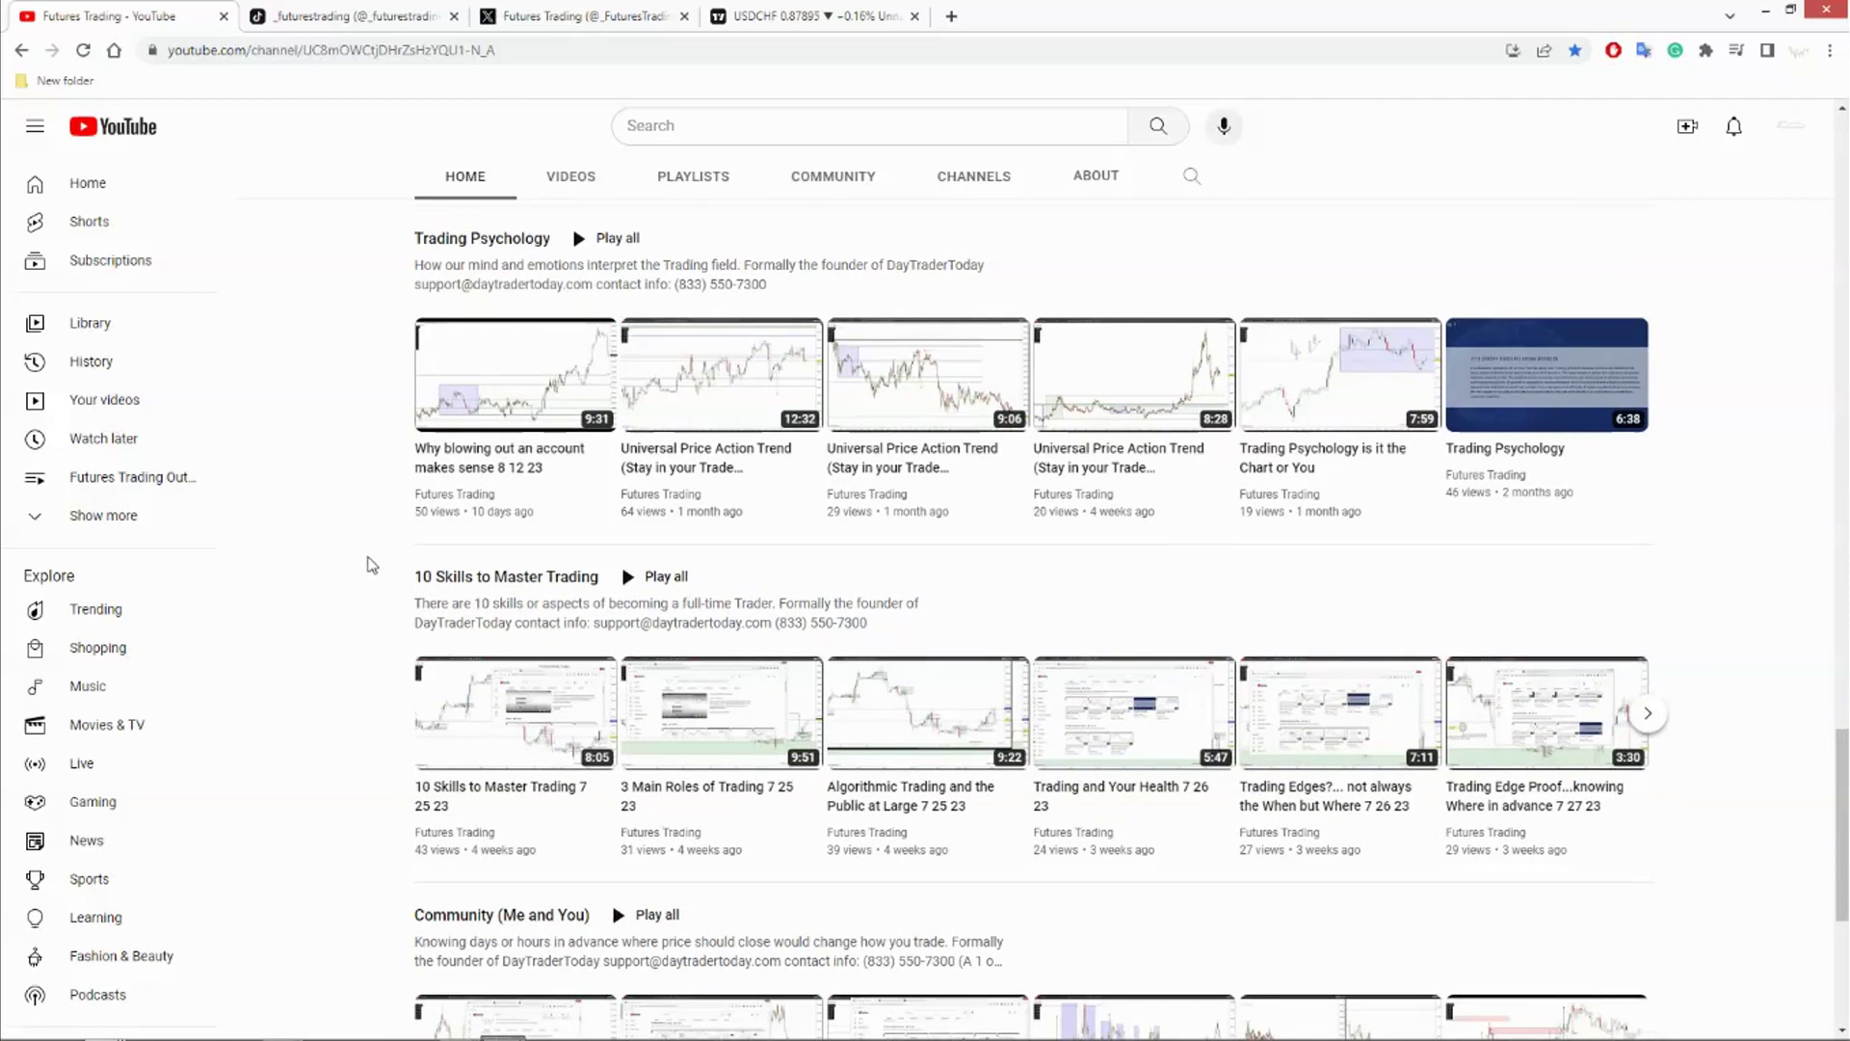
scroll(372, 565, down, 1)
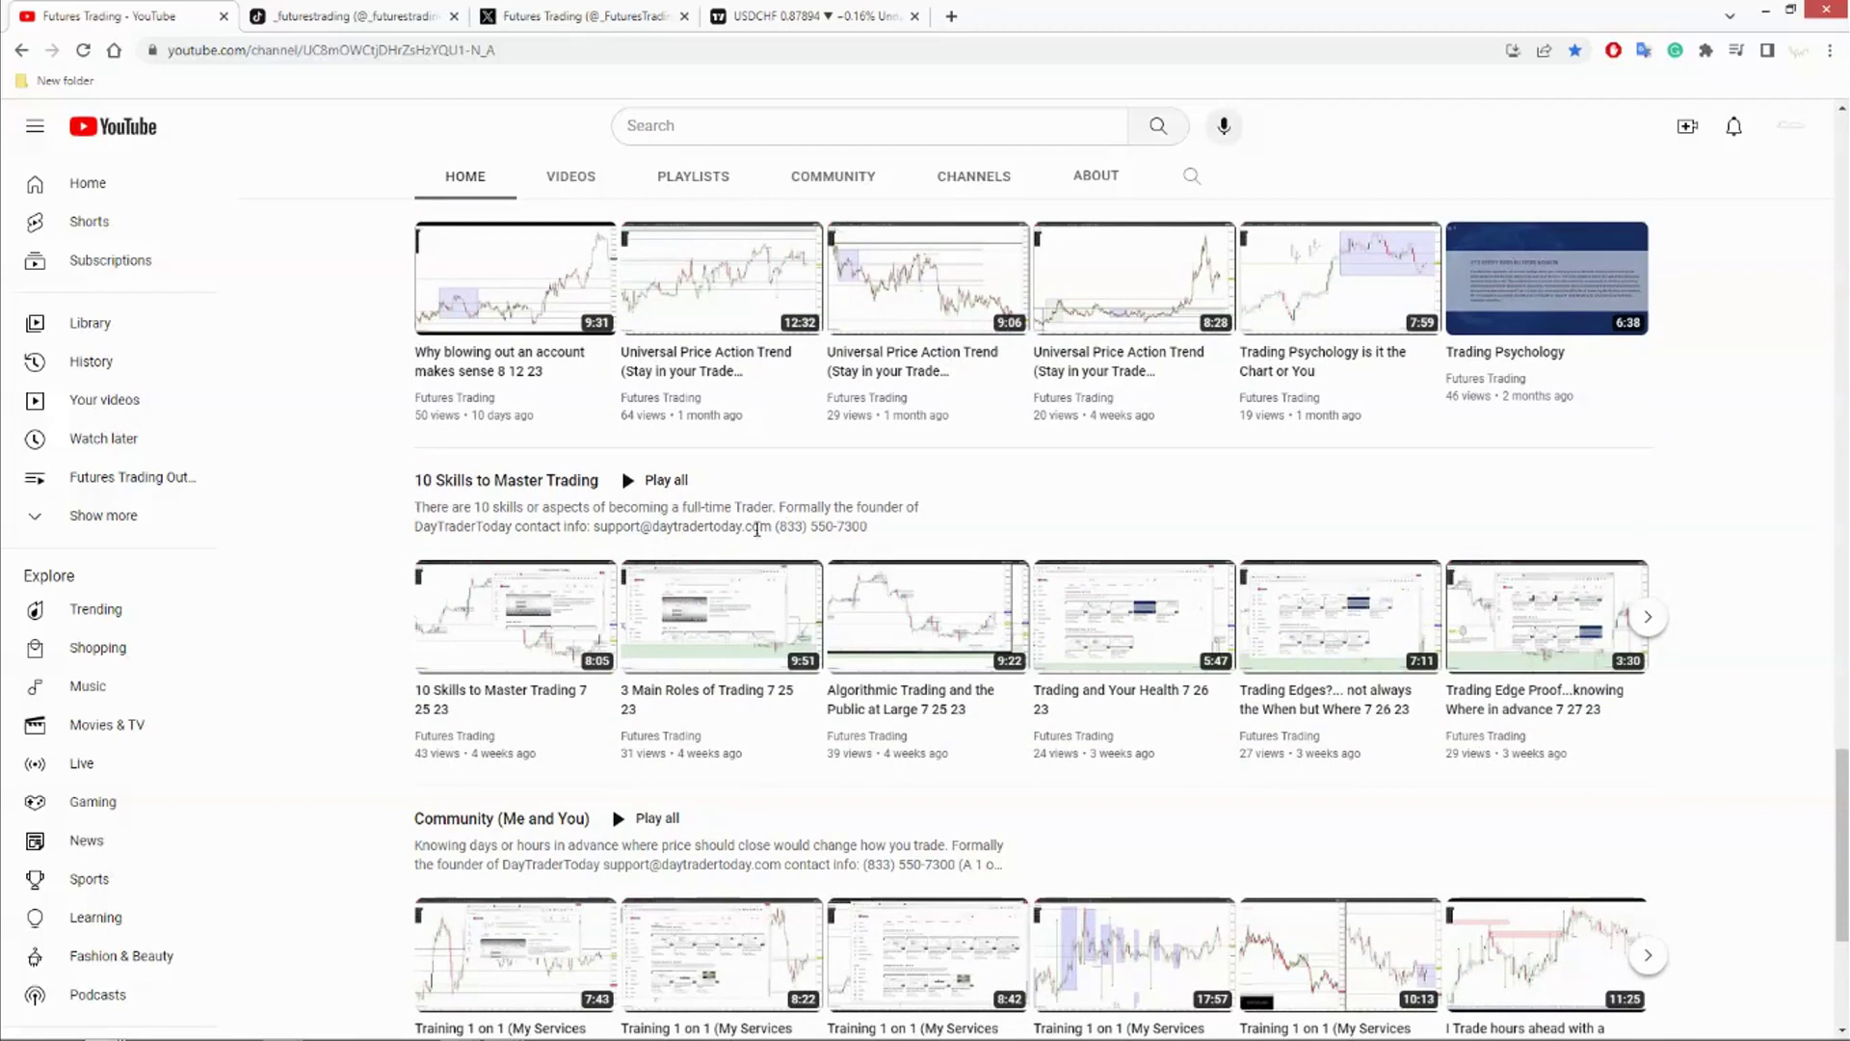
click(1646, 619)
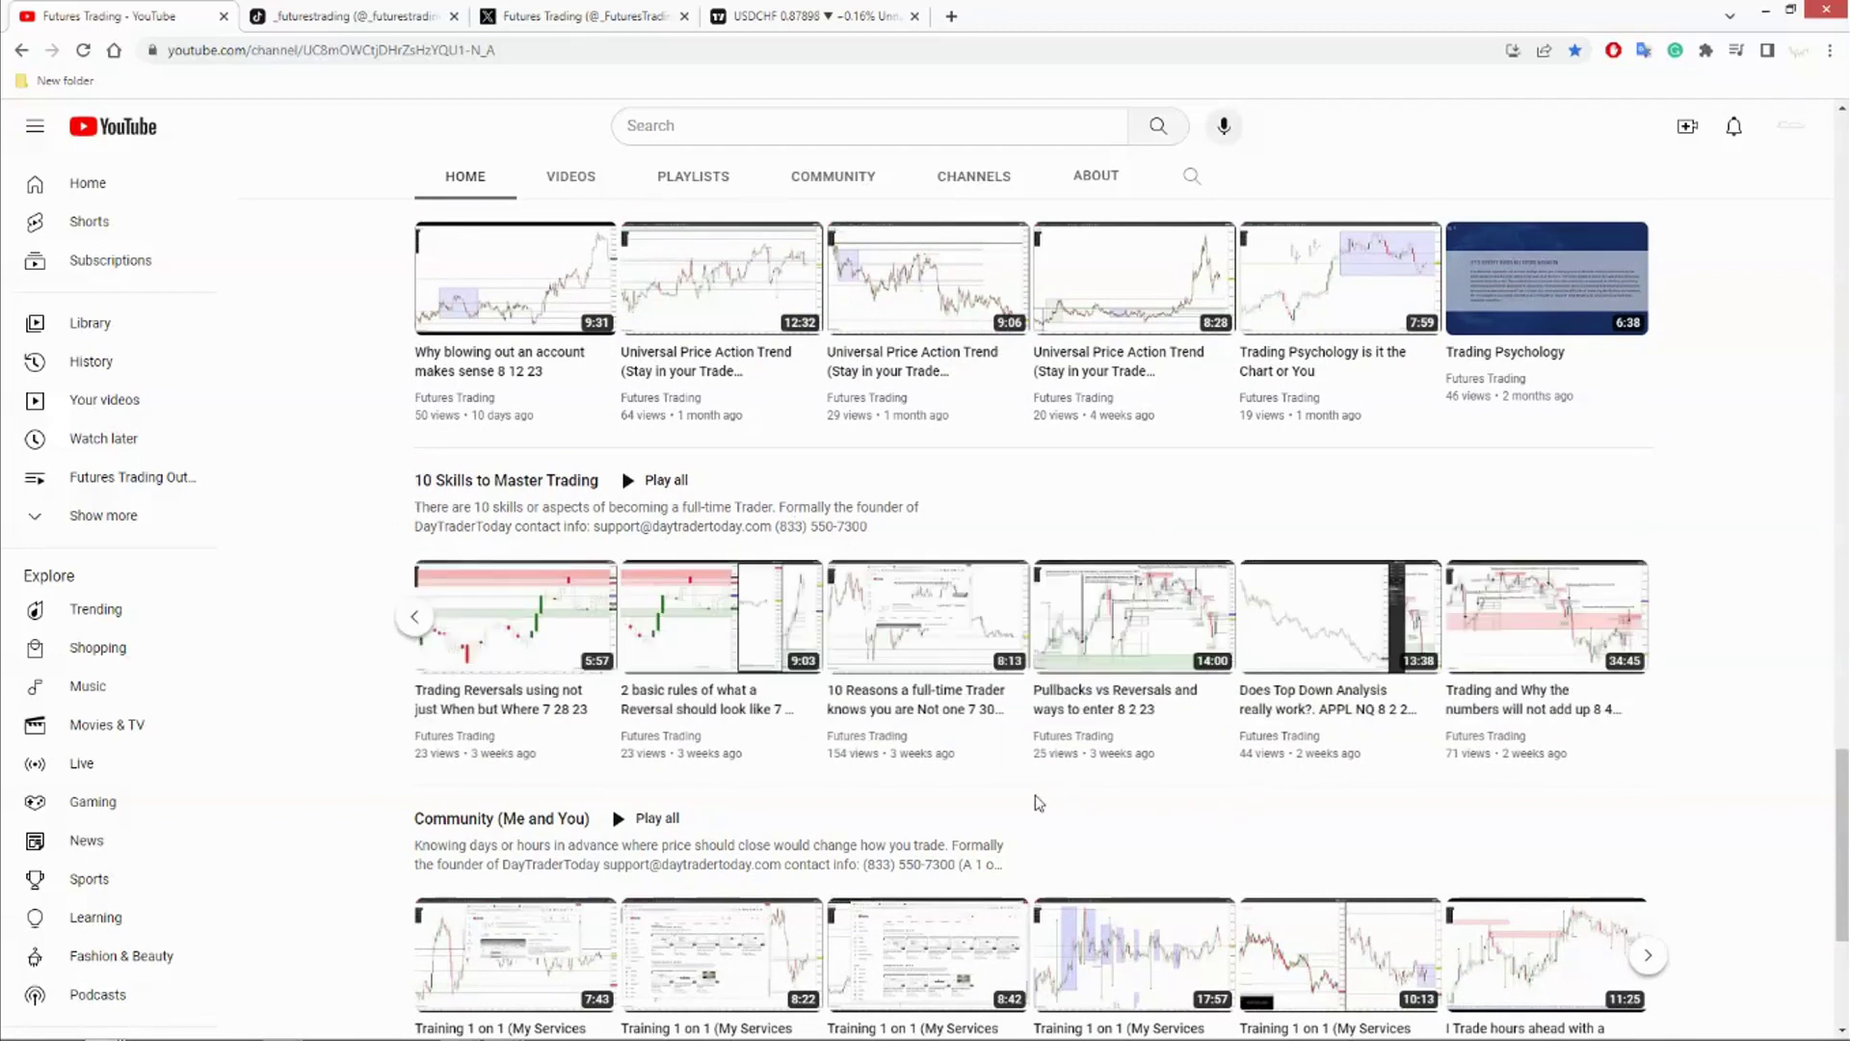
click(403, 631)
- Examine the Community (Me and You) playlist's description and its further videos, and return to the first Training 1 on 1 videos
scroll(371, 665, down, 2)
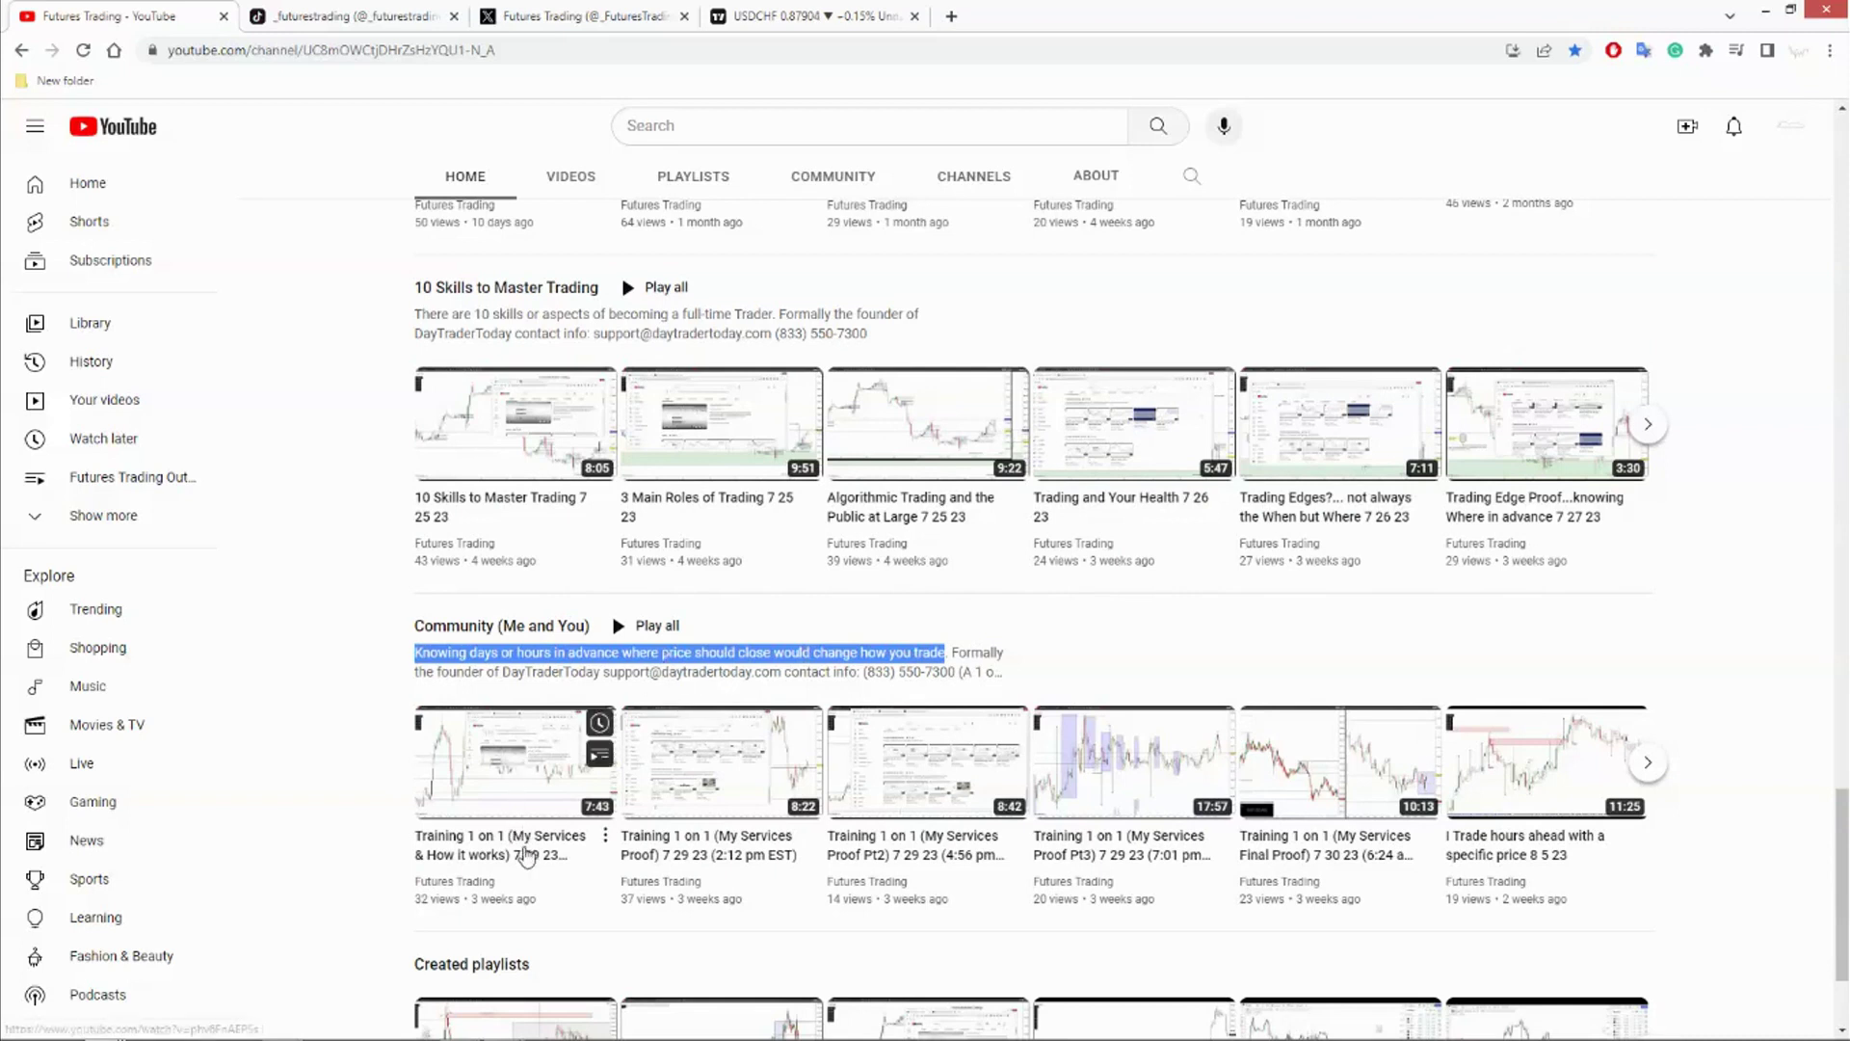
click(1649, 767)
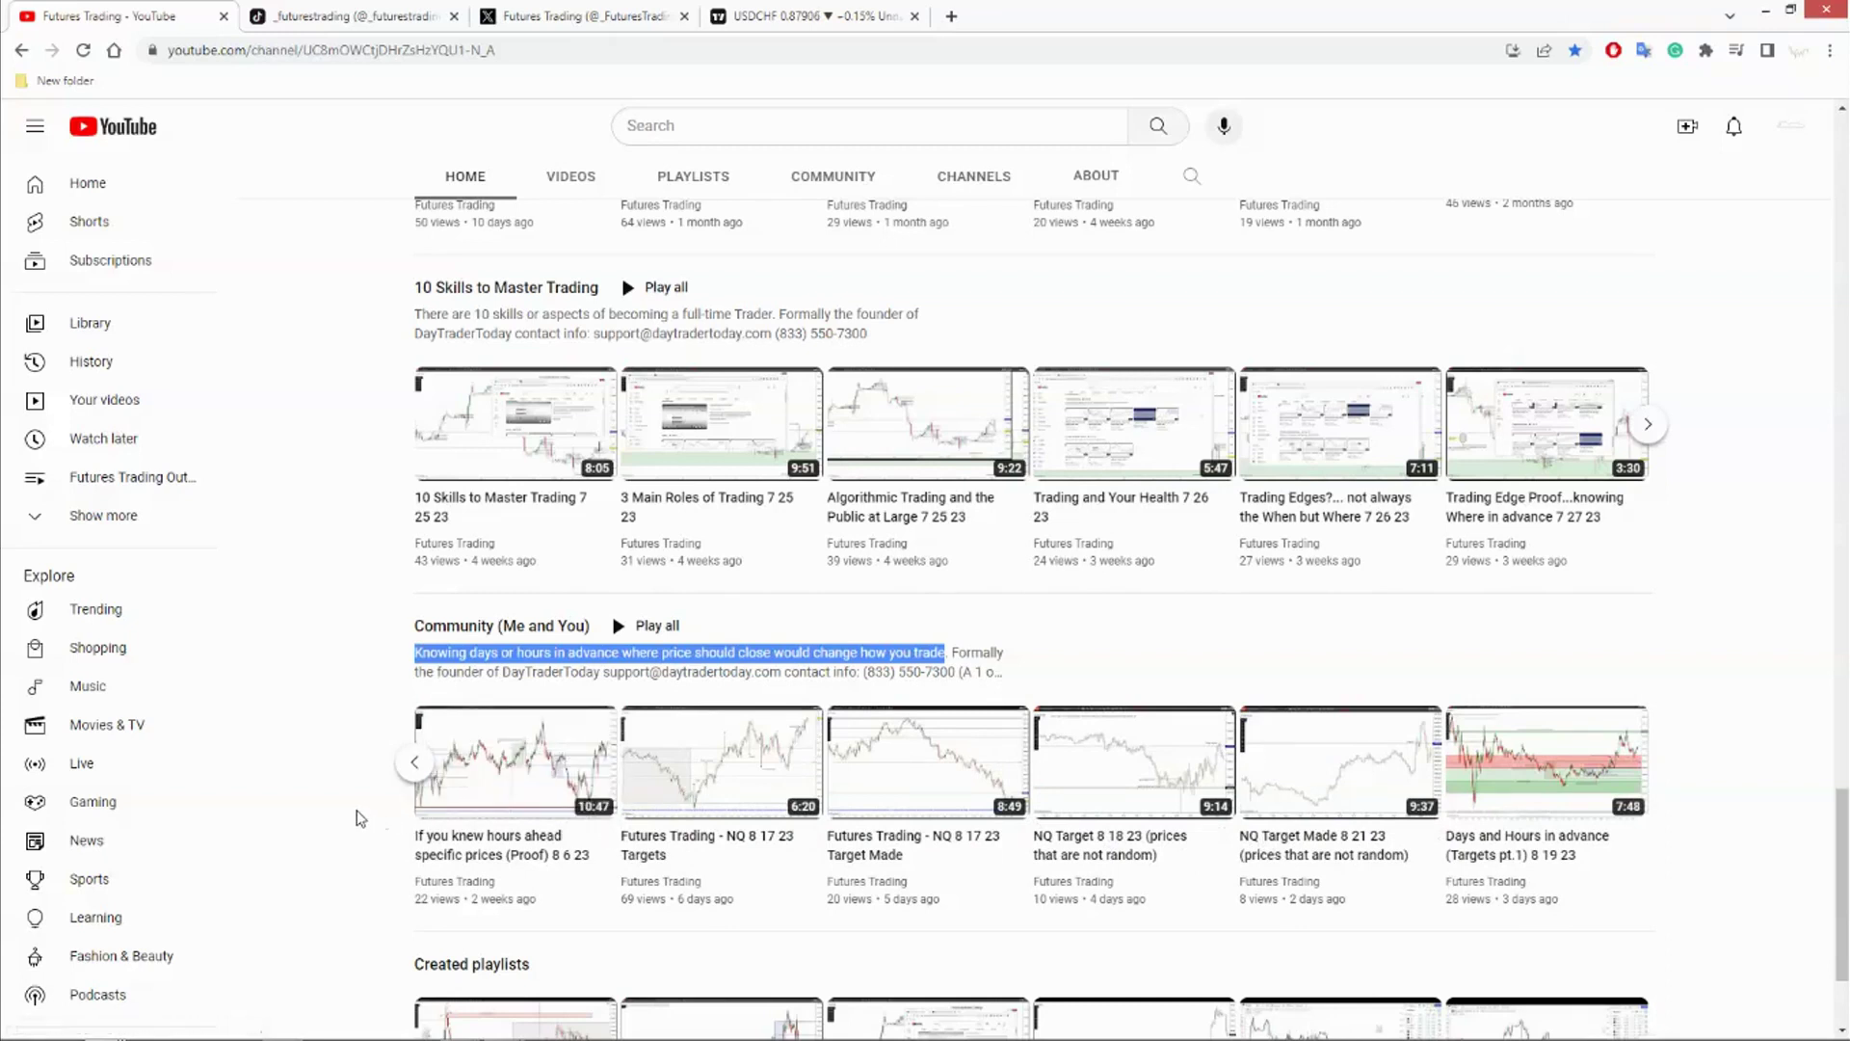
click(413, 768)
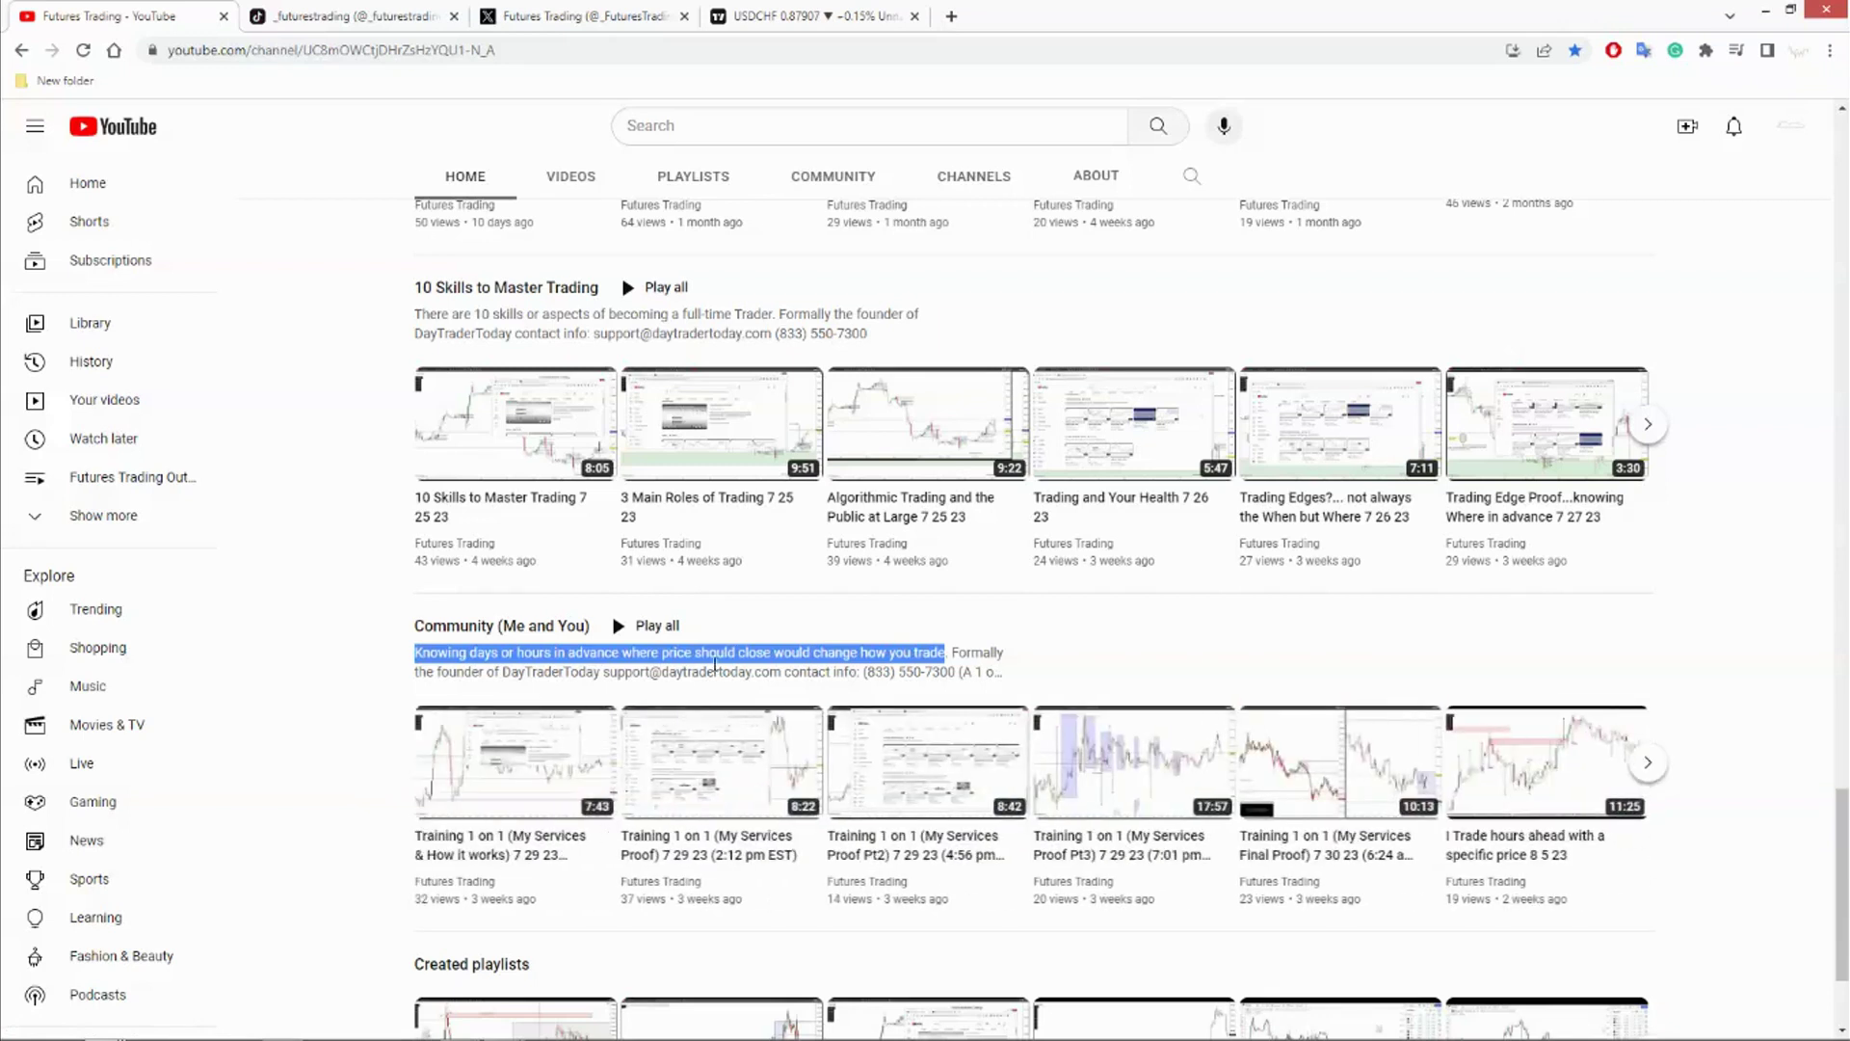